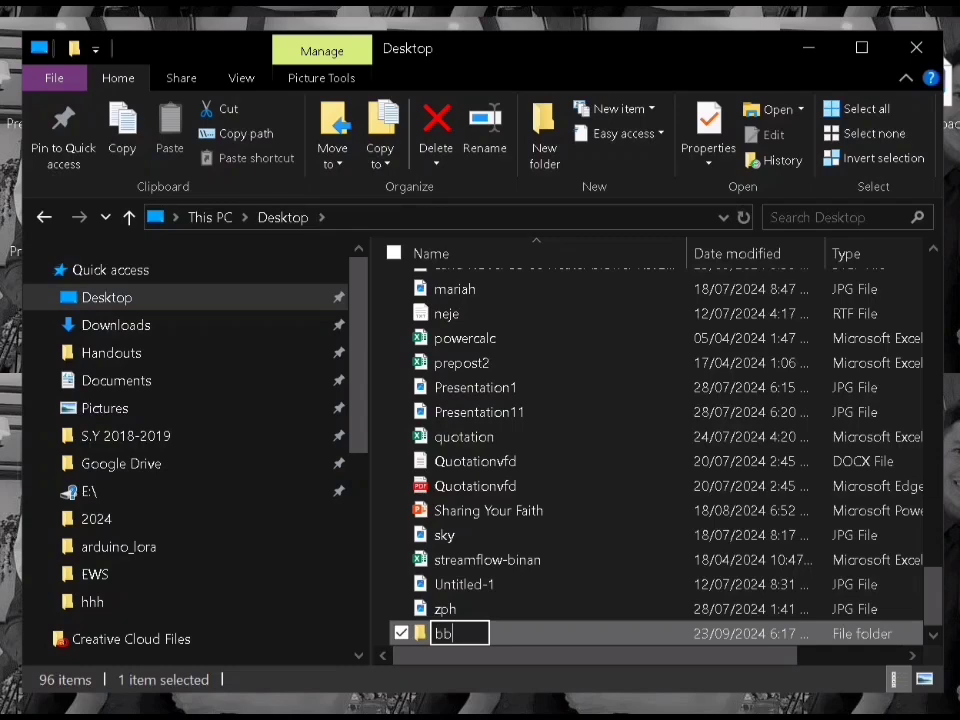
- Name the new folder on the Desktop bukidnon
key(BackSpace)
text(ukiid)
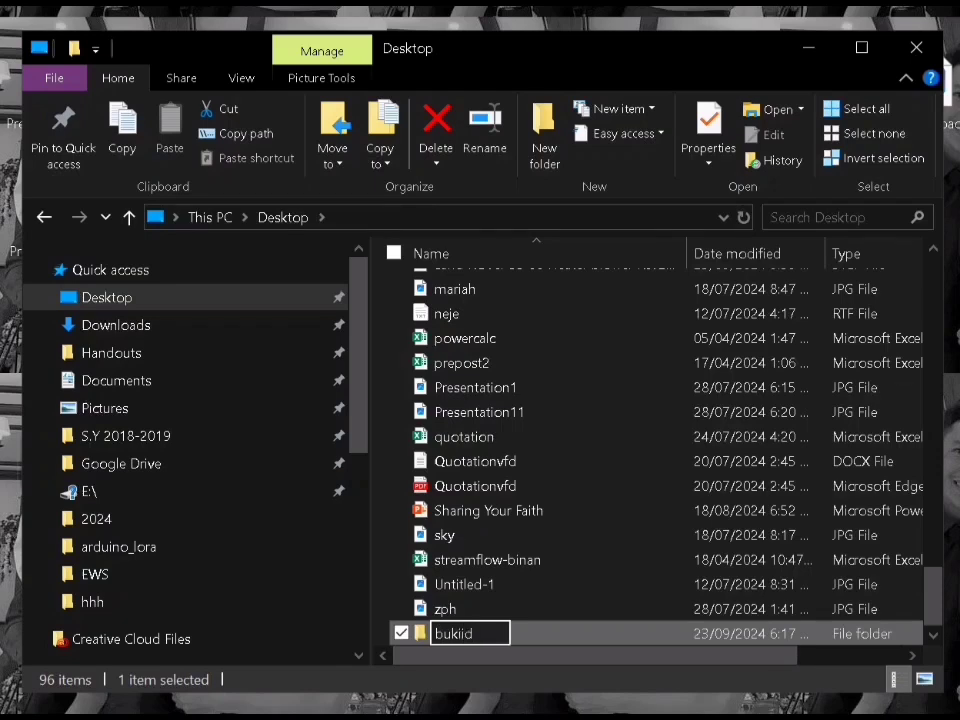
key(BackSpace)
key(BackSpace)
text(dnon)
key(Return)
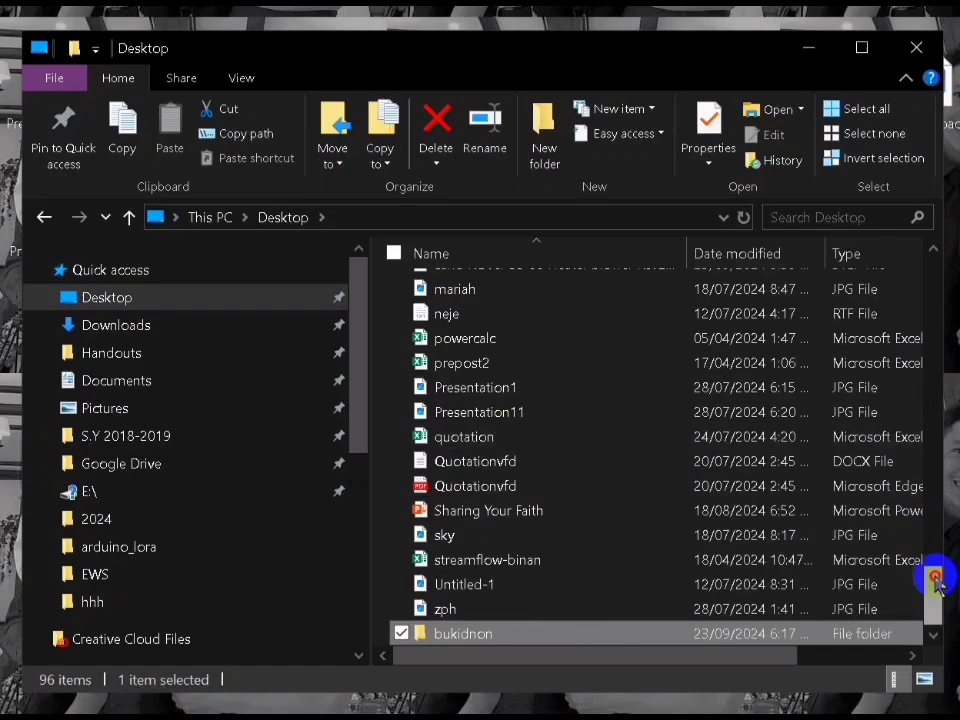
- Copy the AlaeRiver_DTM folder, Copy of Malaybalay Daily Data and Projection.prj from the hhh folder into the bukidnon folder
drag(934, 576, 926, 266)
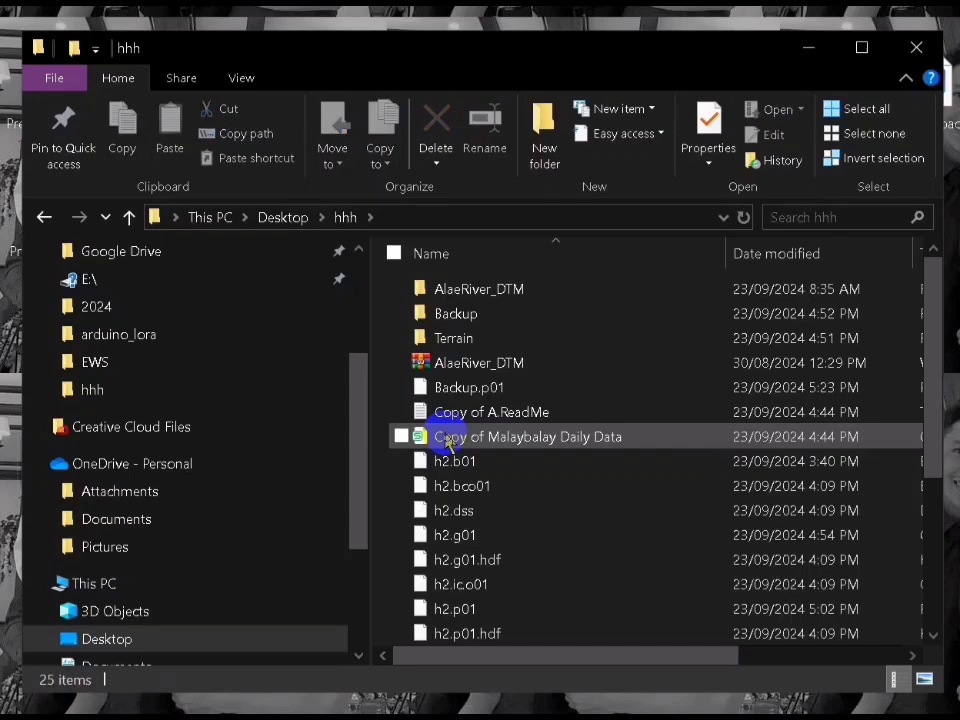
click(546, 441)
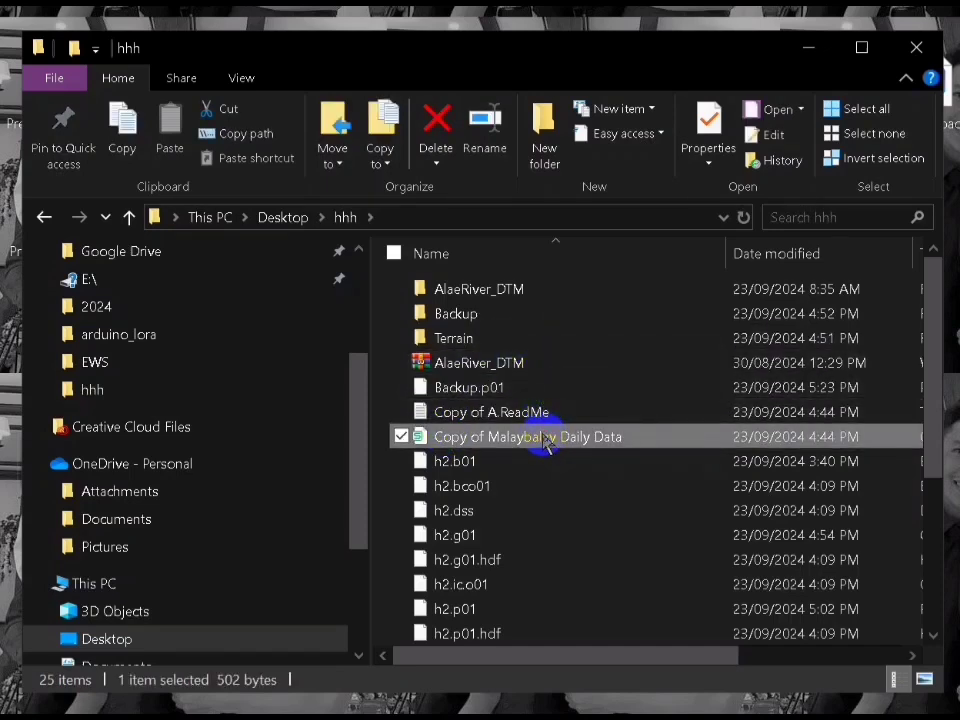
ctrl+click(529, 299)
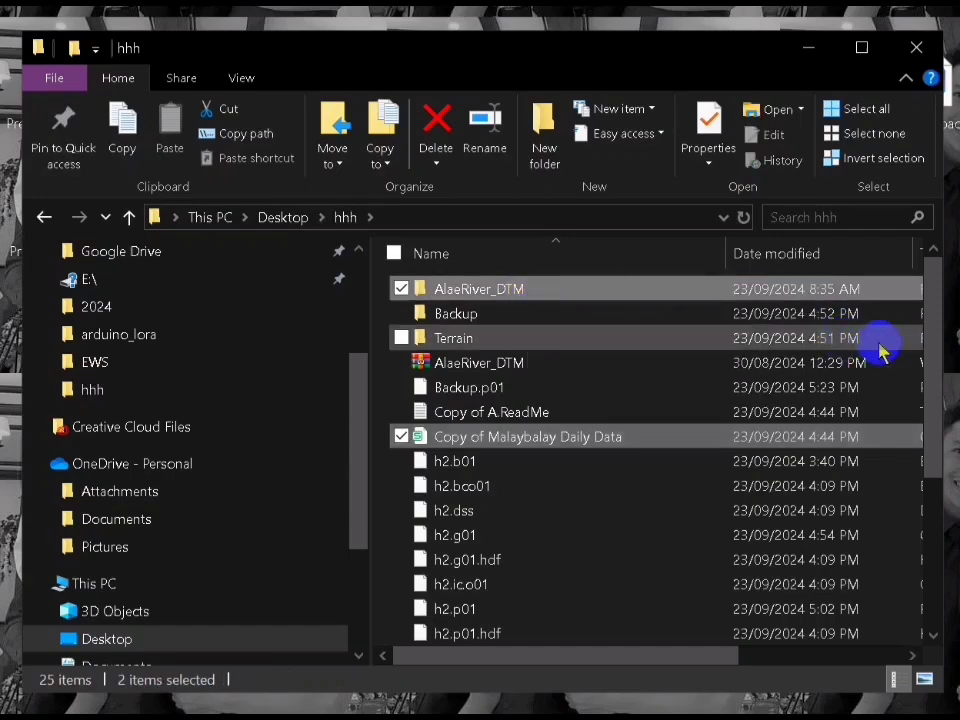
drag(879, 343, 754, 386)
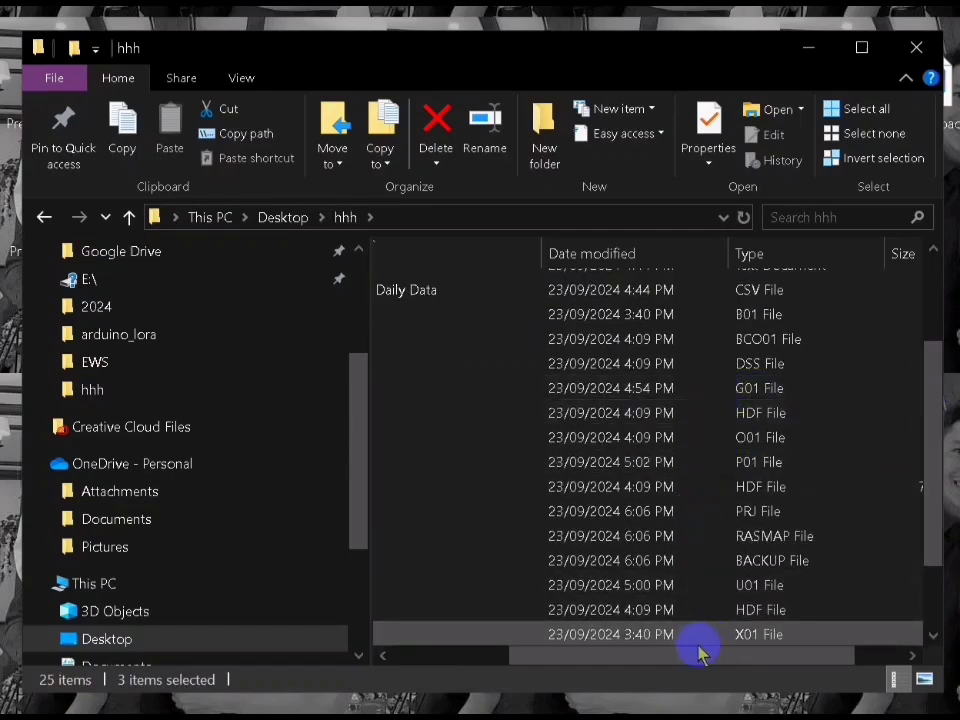
drag(697, 651, 407, 690)
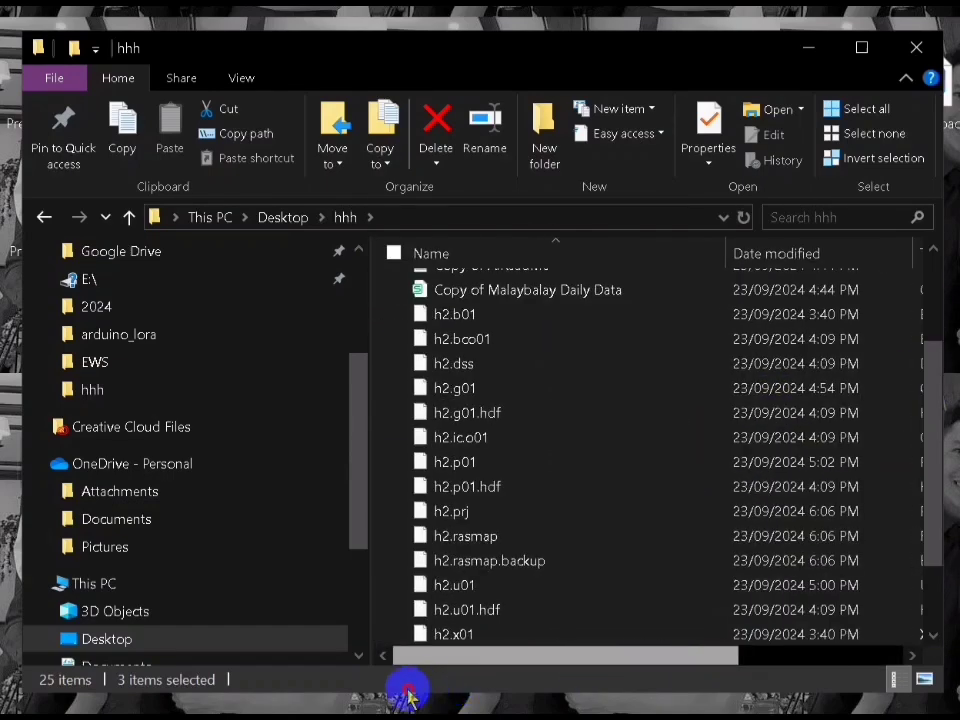
click(523, 600)
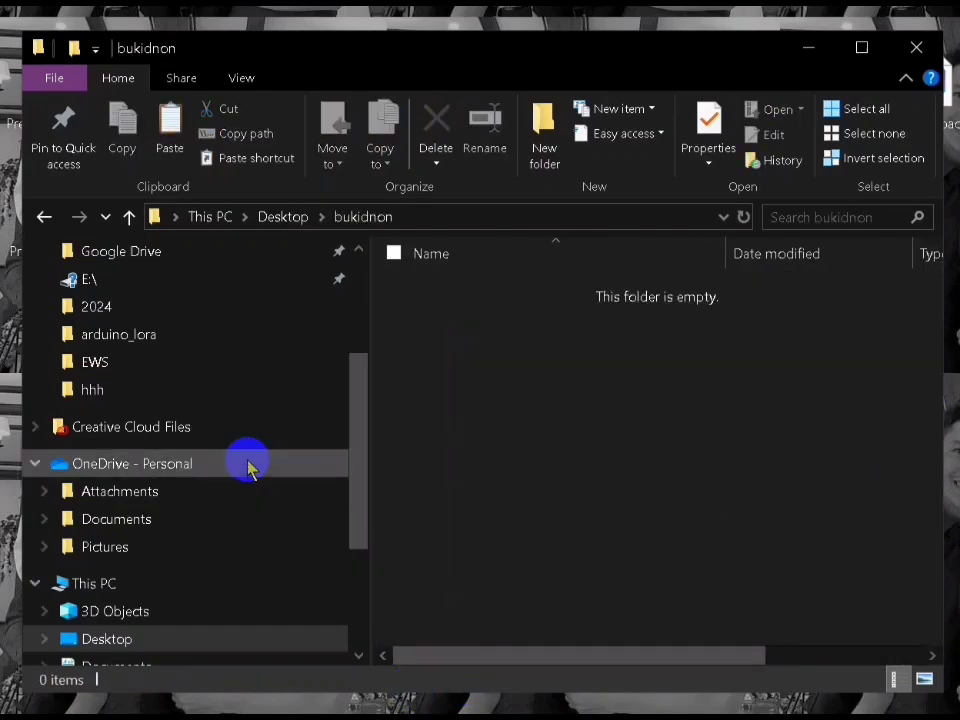
key(ctrl+v)
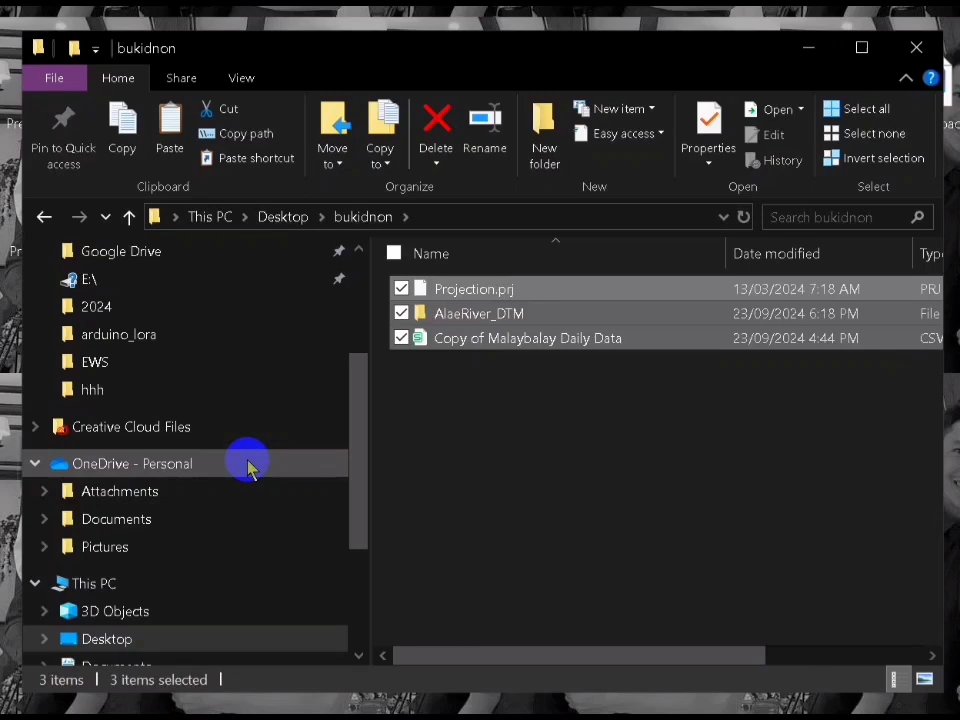
click(476, 430)
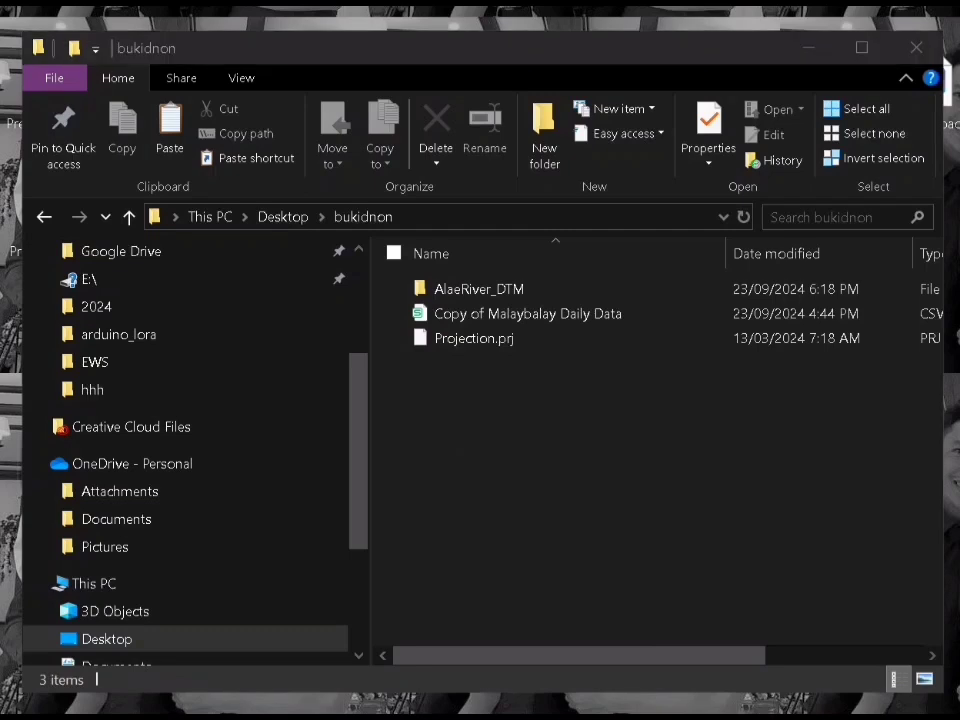
- Launch HEC-RAS 6.5 and create a new project titled Rain, with file name Rain.prj, in the Desktop's bukidnon folder
right_click(374, 717)
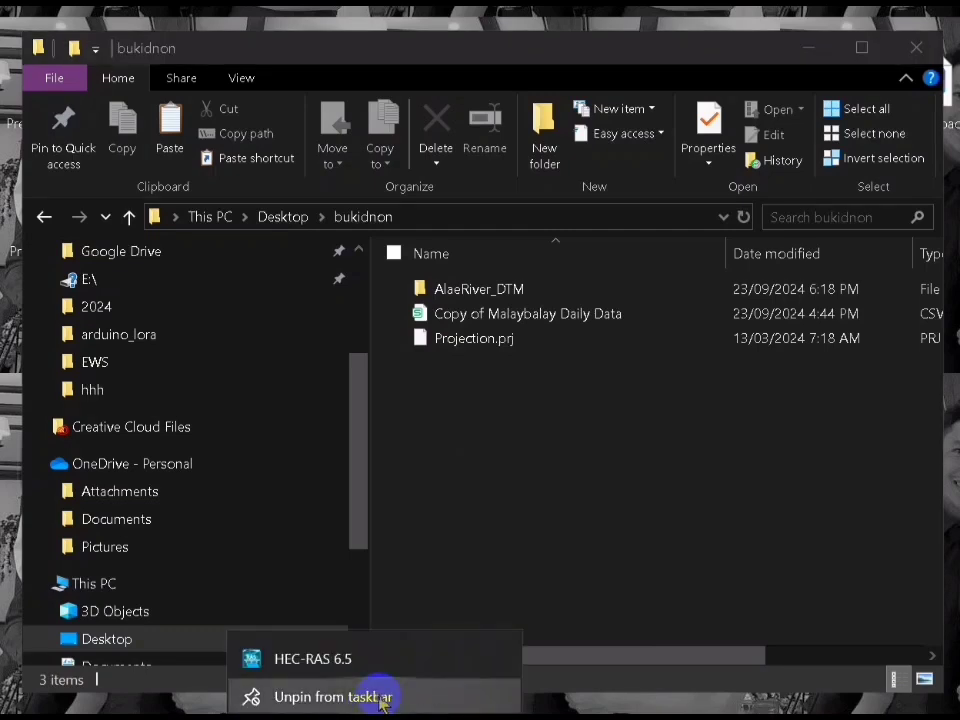
click(332, 664)
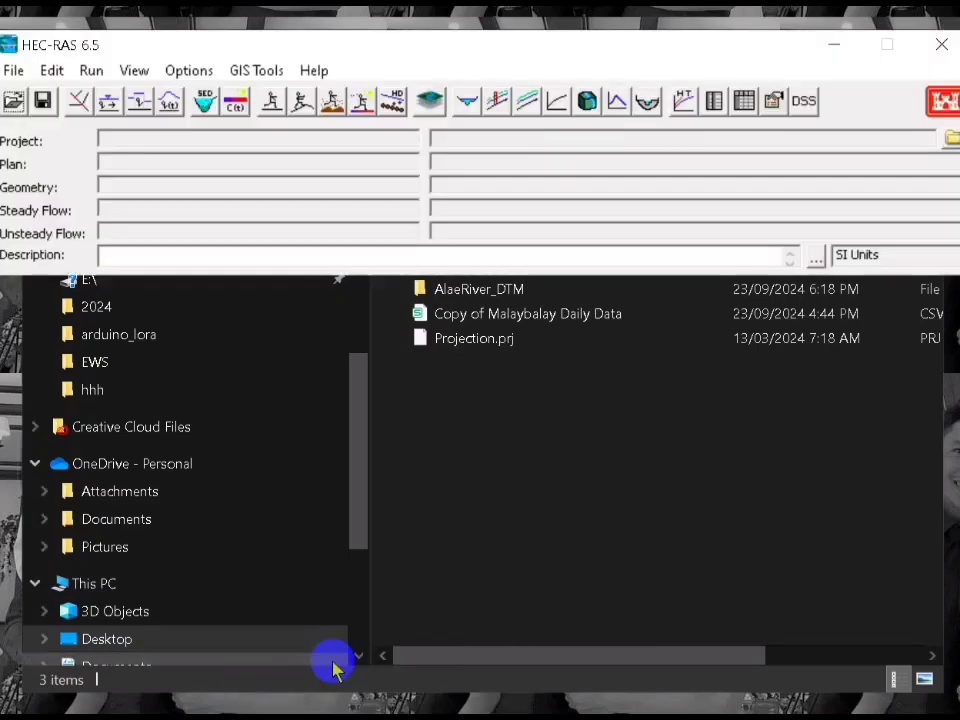
click(11, 72)
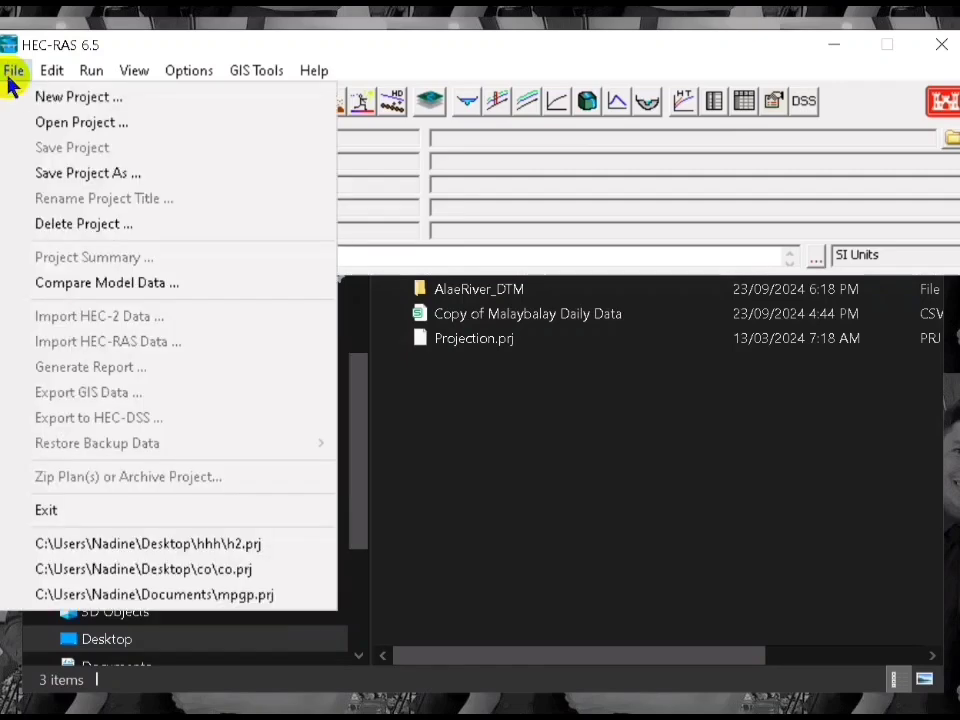
click(55, 108)
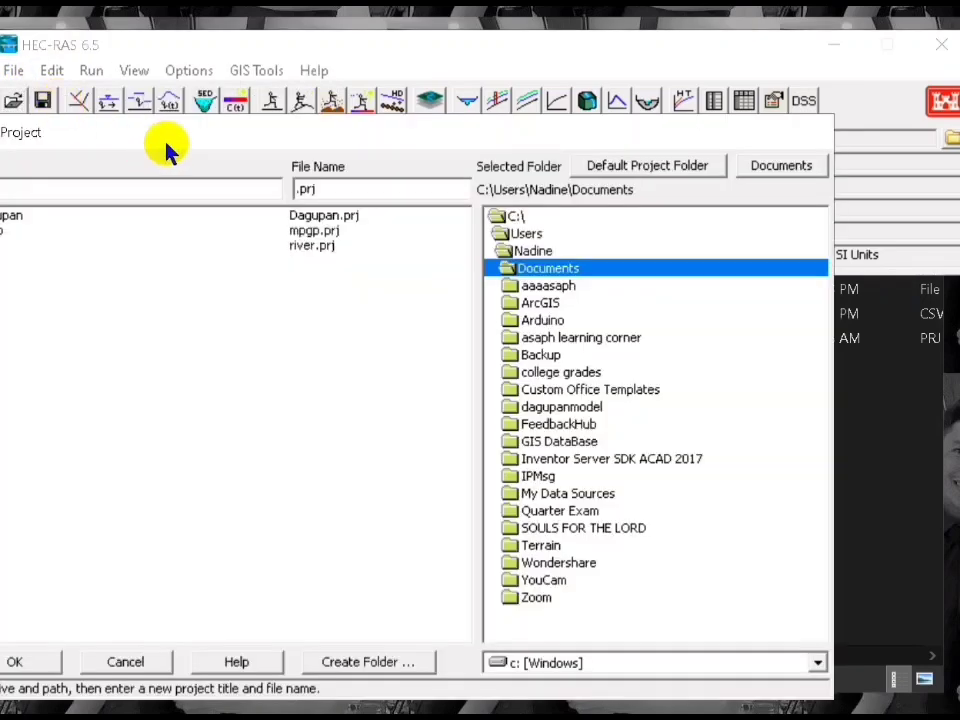
drag(166, 142, 243, 99)
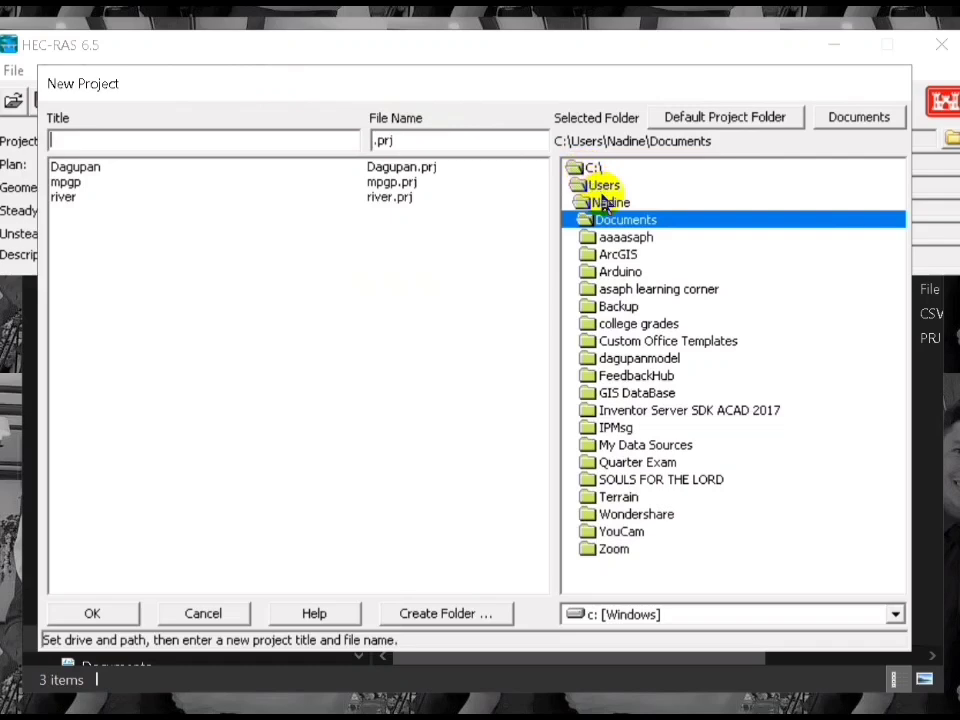
double_click(607, 201)
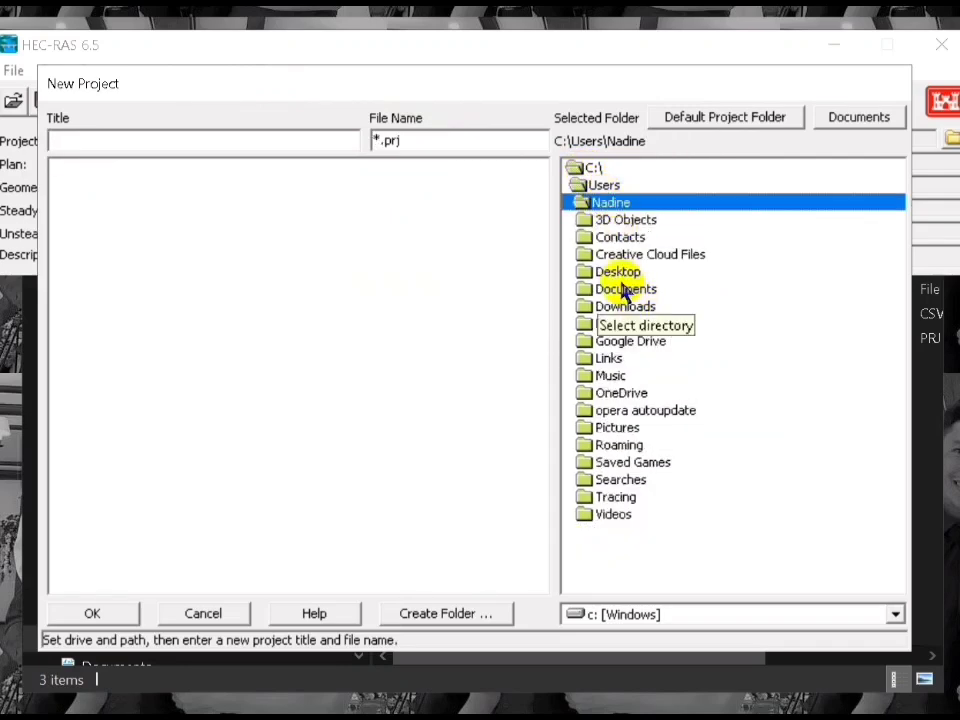
double_click(619, 274)
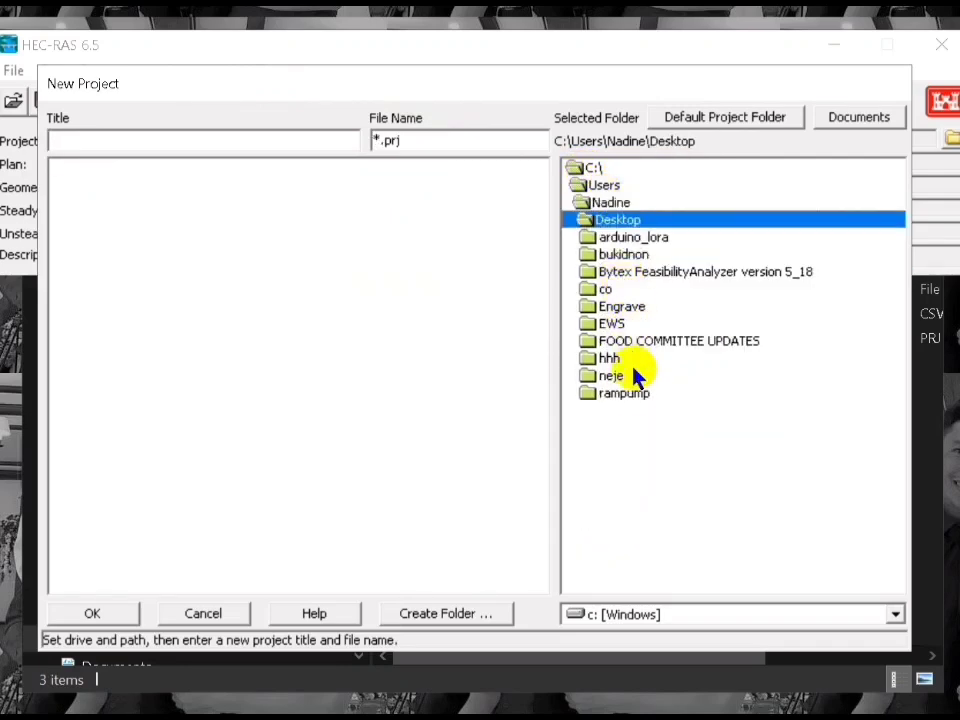
click(613, 257)
double_click(613, 257)
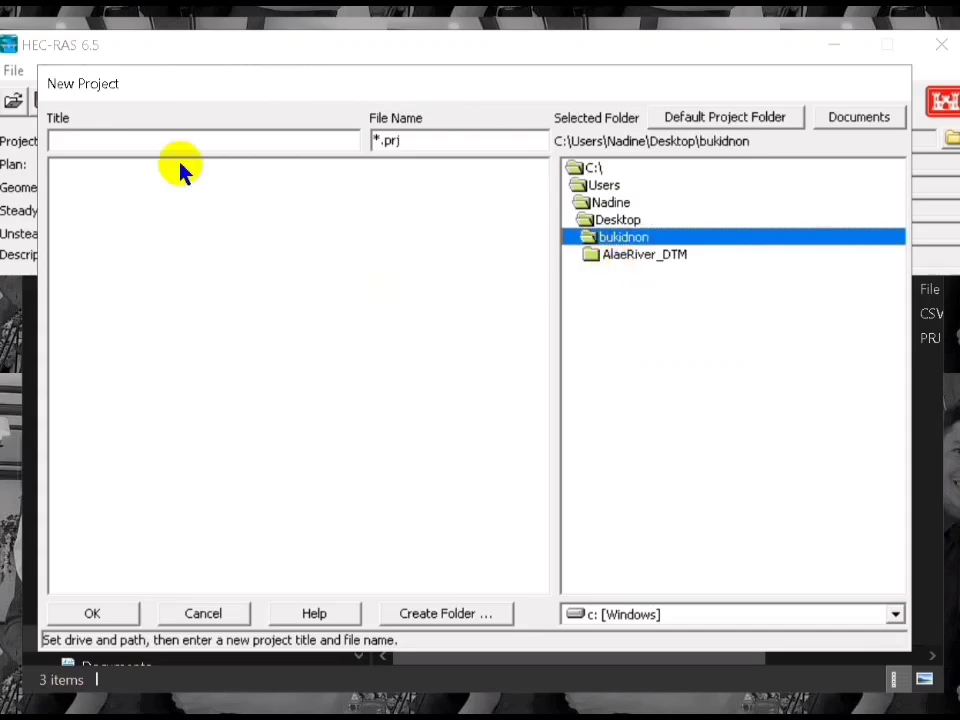
click(104, 142)
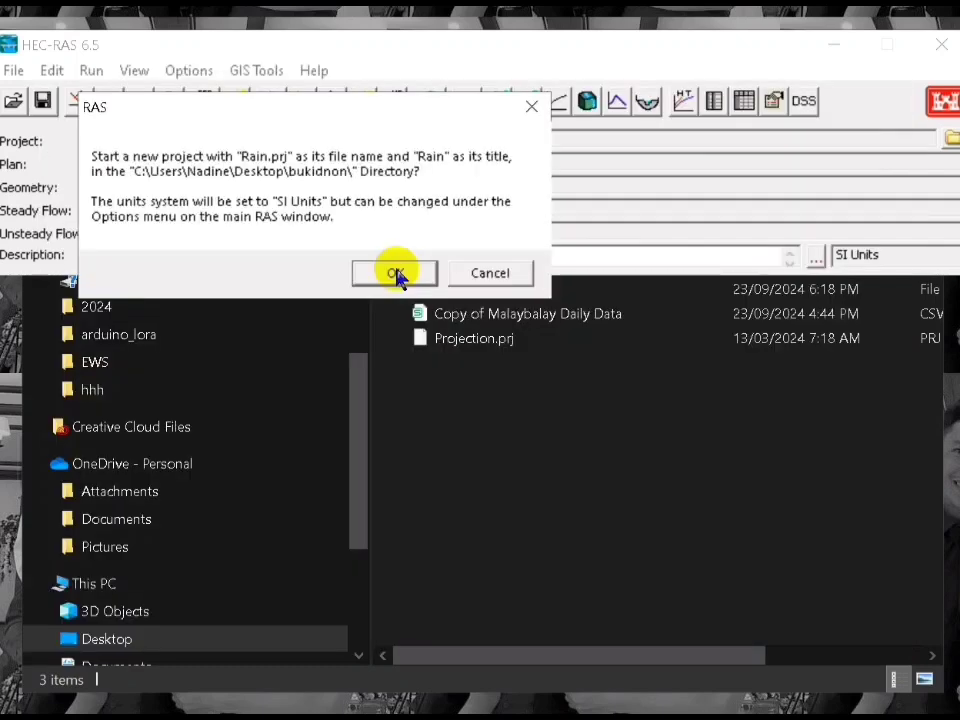
click(397, 274)
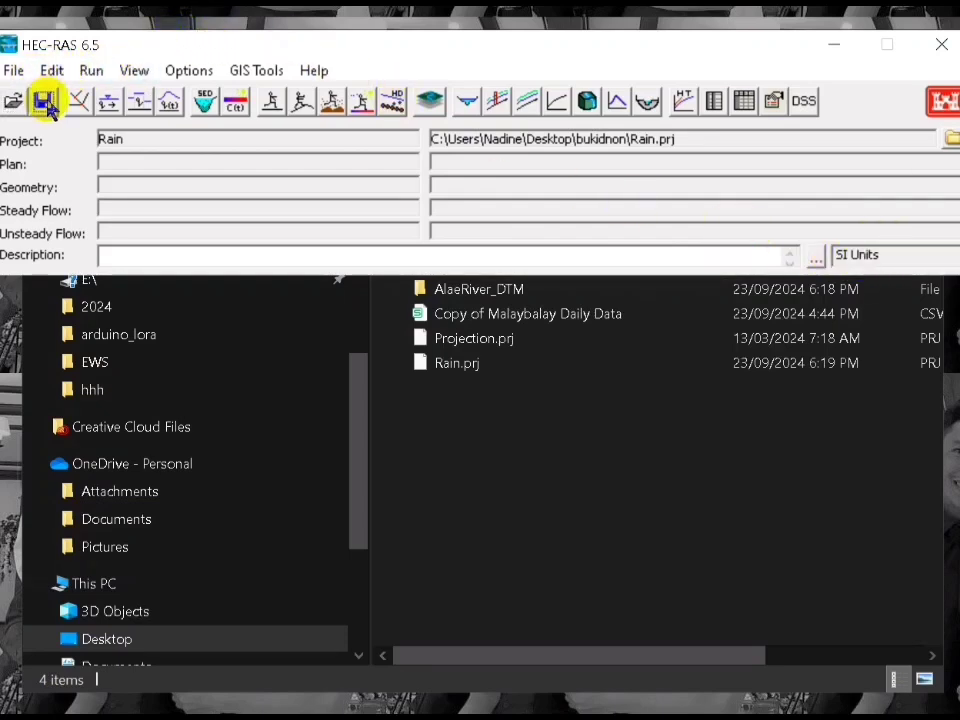
- Open RAS Mapper and set the project's coordinate reference system to Projection.prj from the bukidnon folder
click(430, 102)
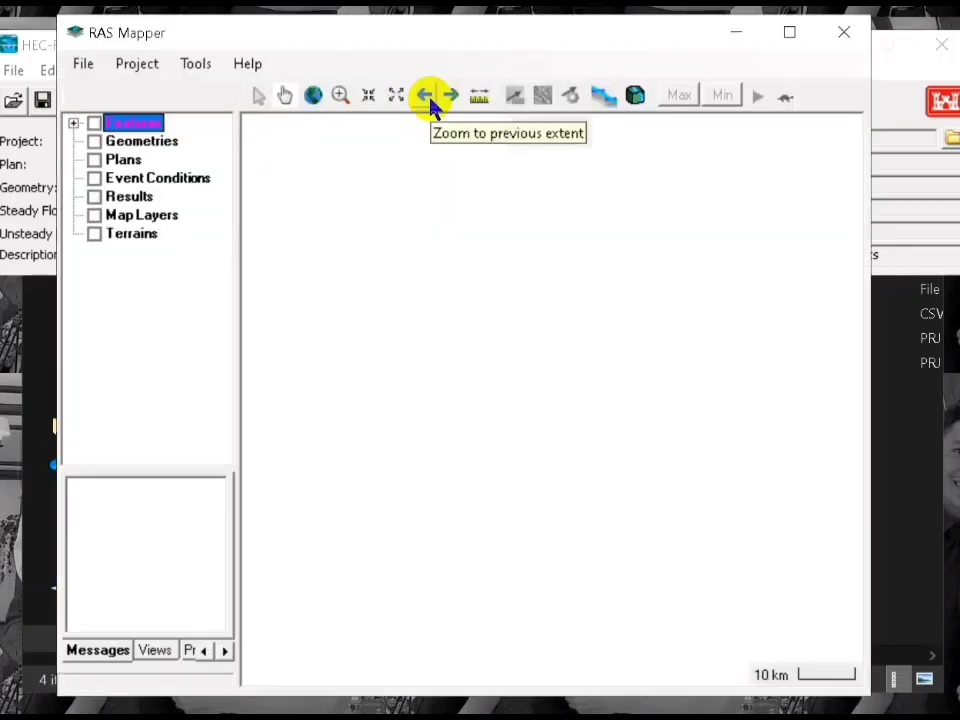
click(146, 77)
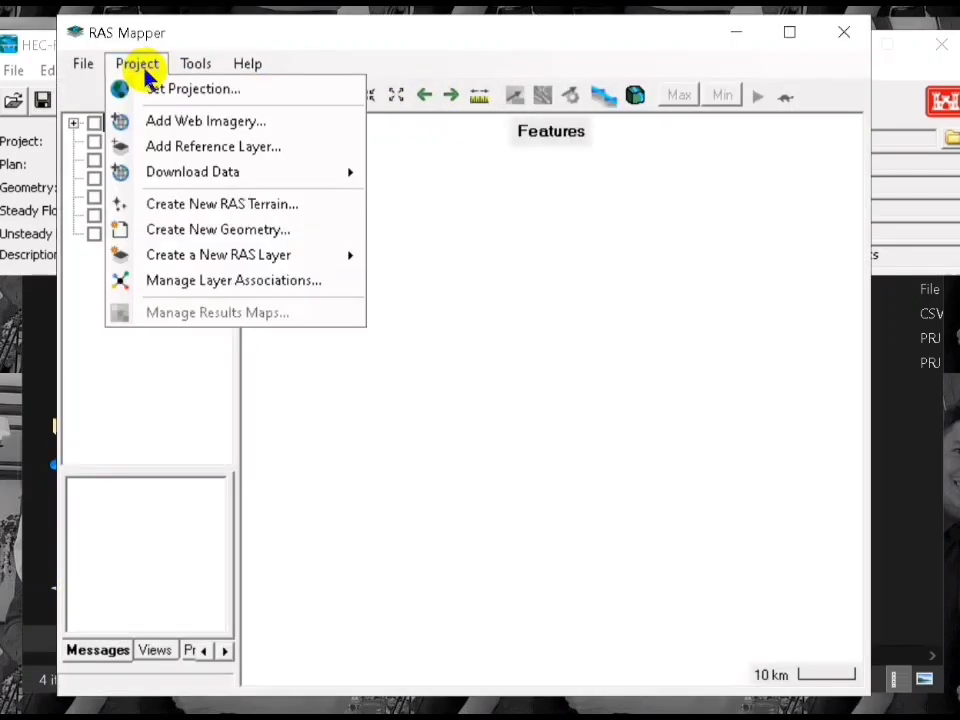
click(167, 94)
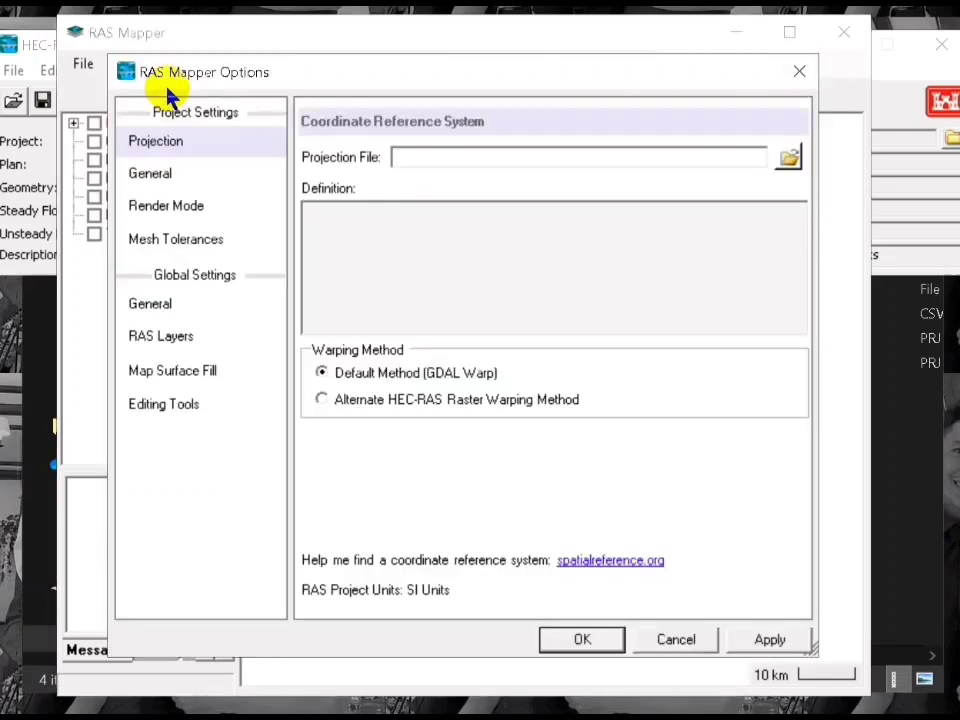
click(789, 158)
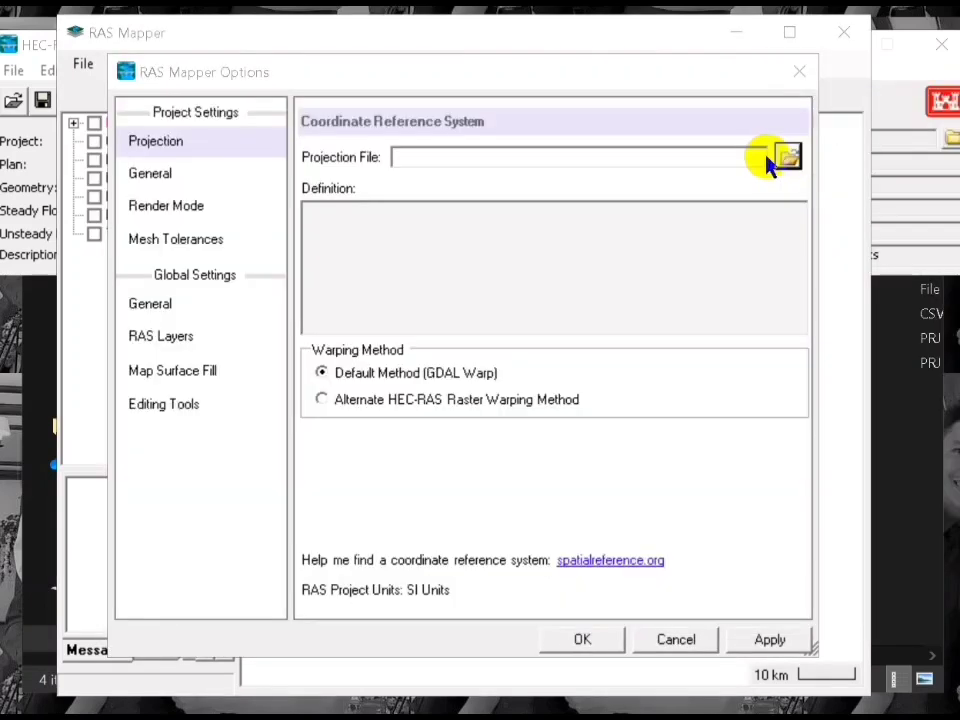
drag(530, 0, 642, 122)
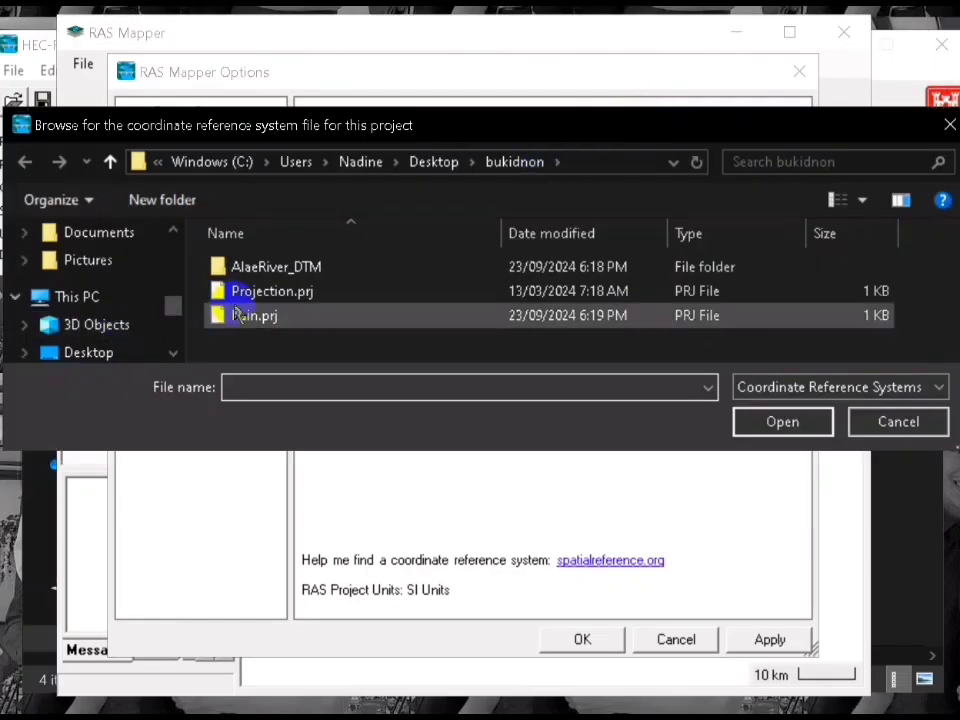
click(268, 296)
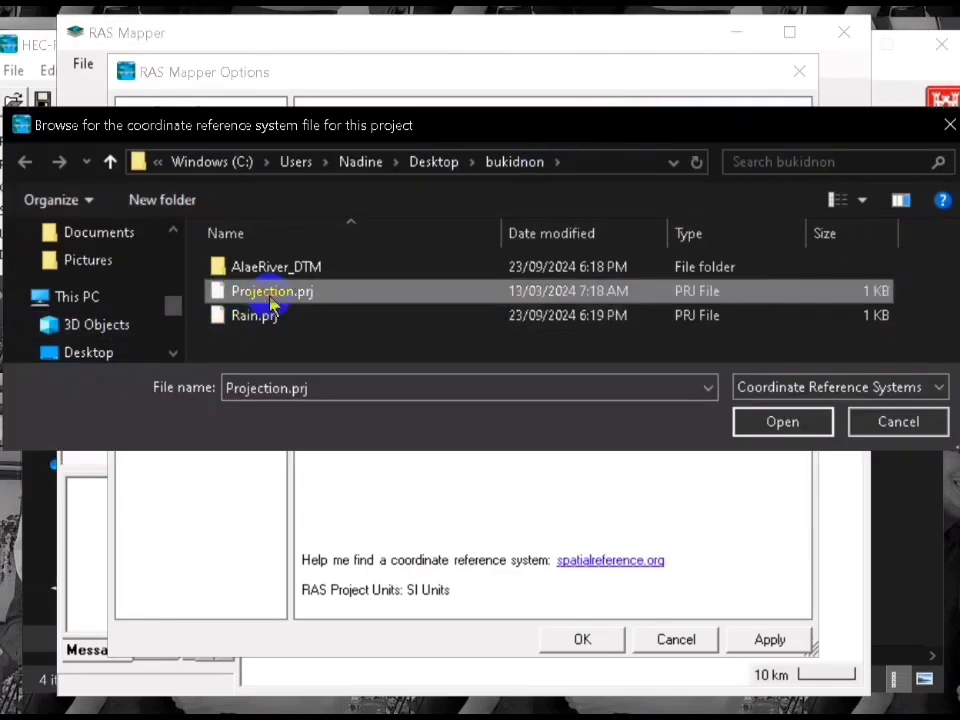
click(780, 422)
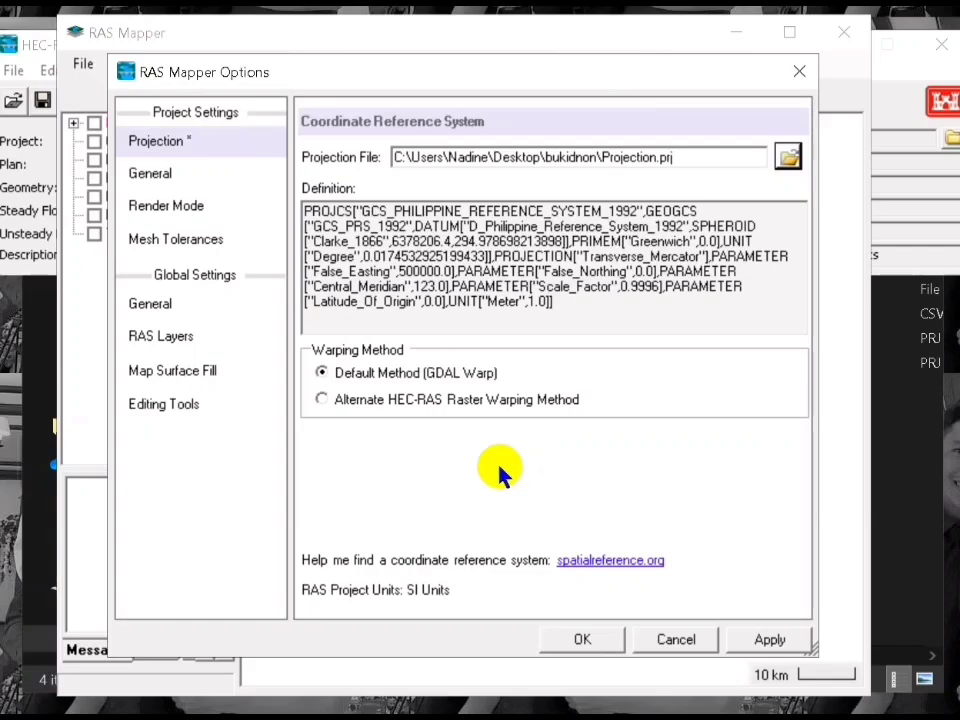
click(584, 641)
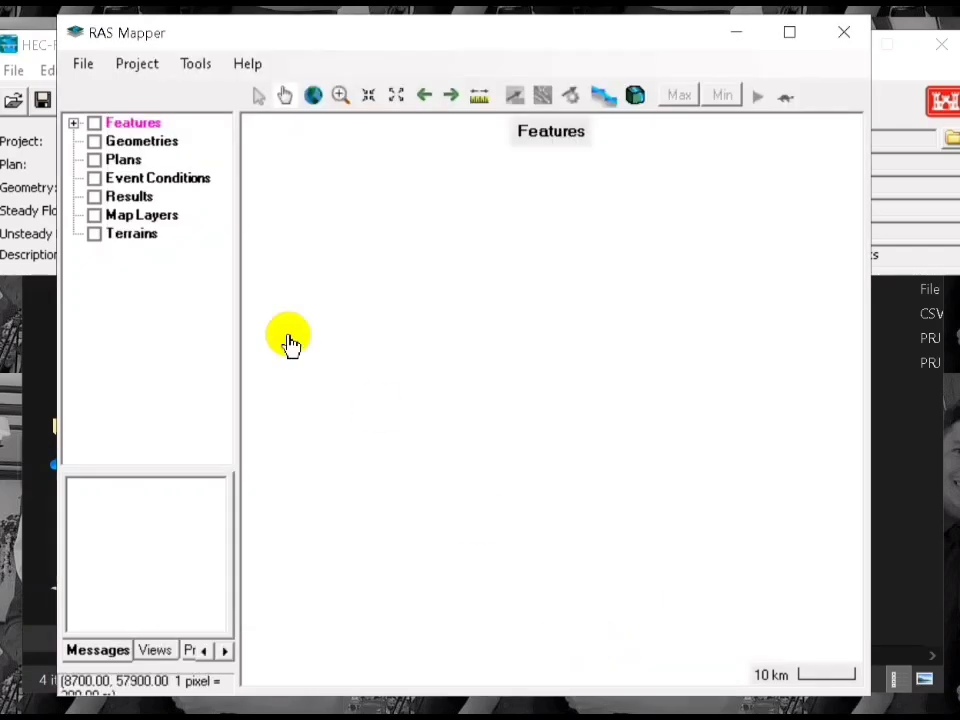
- Start a new RAS terrain layer and add Alae_River_DTM_UTMzone51_Prs92.tif from the AlaeRiver_DTM folder as its input raster
click(136, 72)
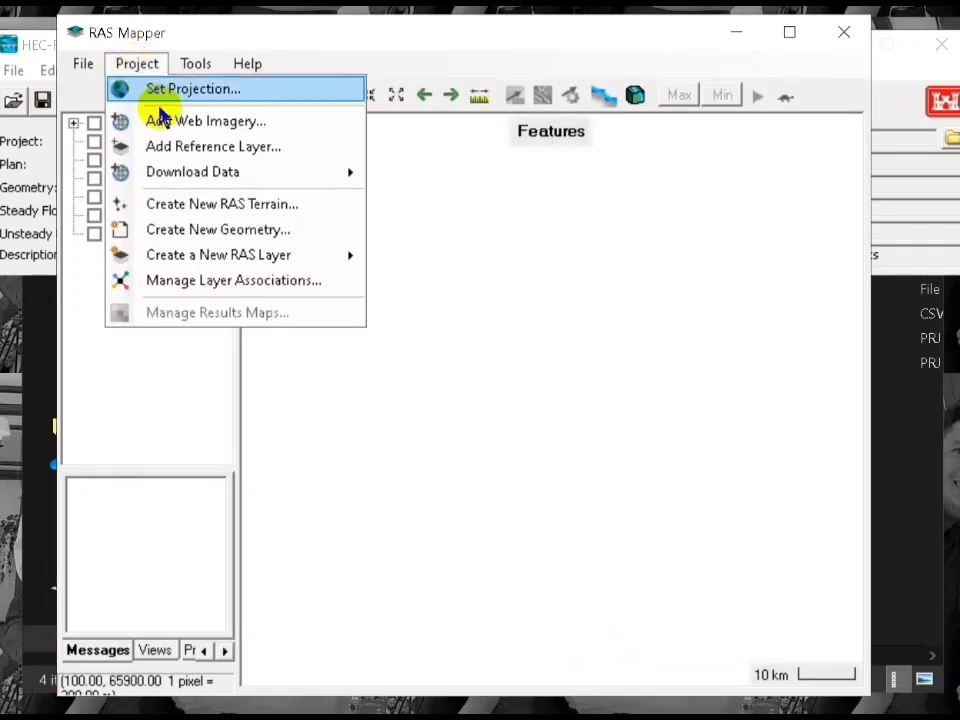
click(252, 205)
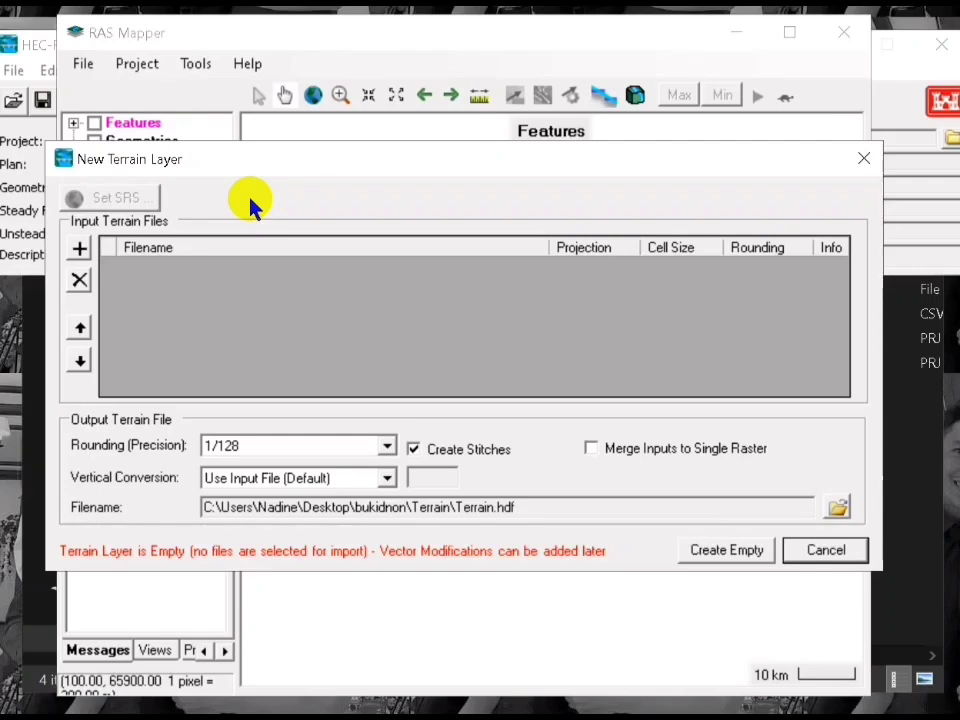
click(80, 250)
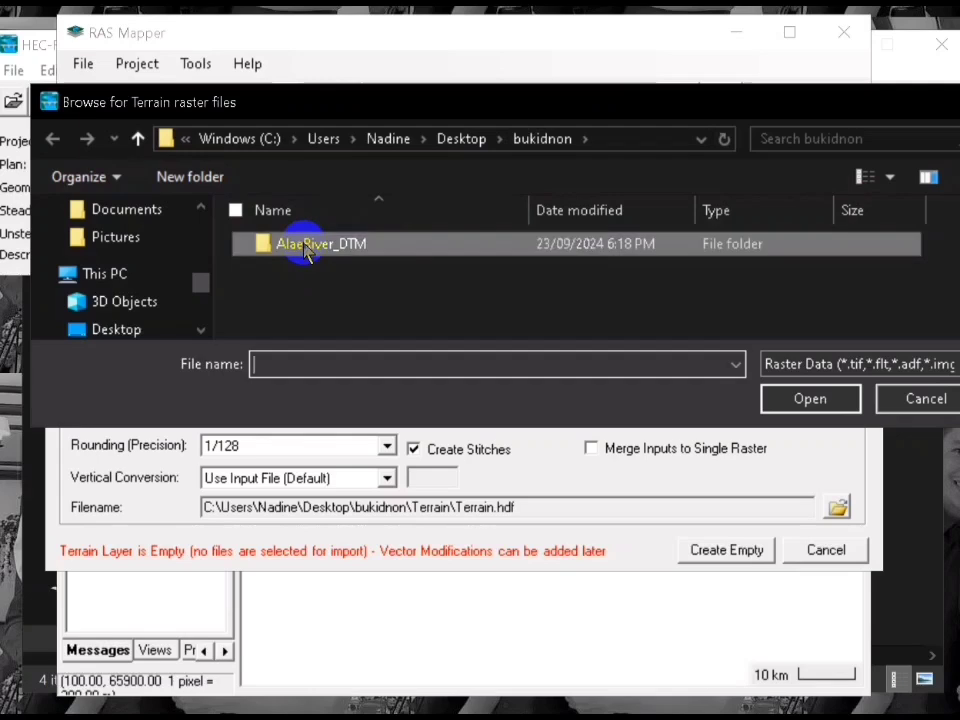
double_click(305, 248)
click(305, 250)
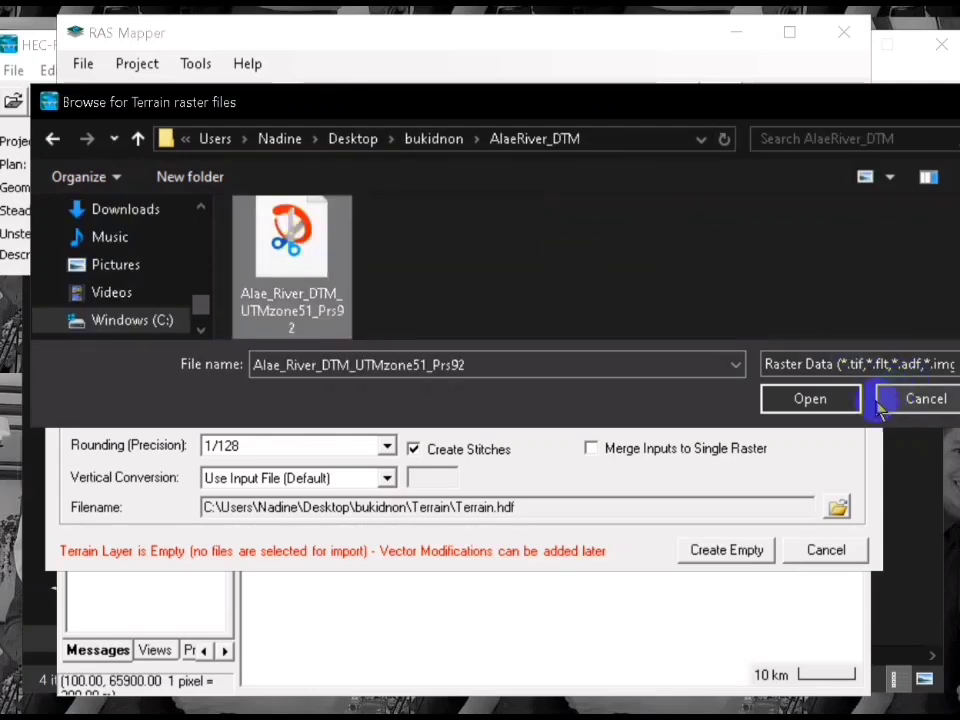
click(830, 400)
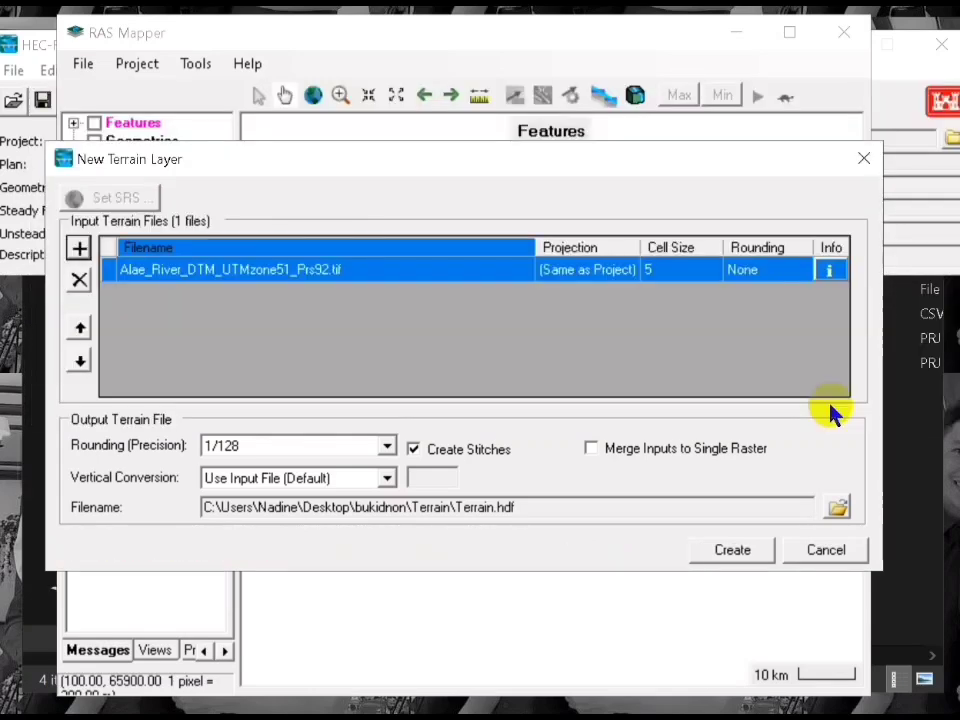
- Set the output terrain's rounding precision to 1/64, create the terrain and dismiss the finished computation report
click(386, 447)
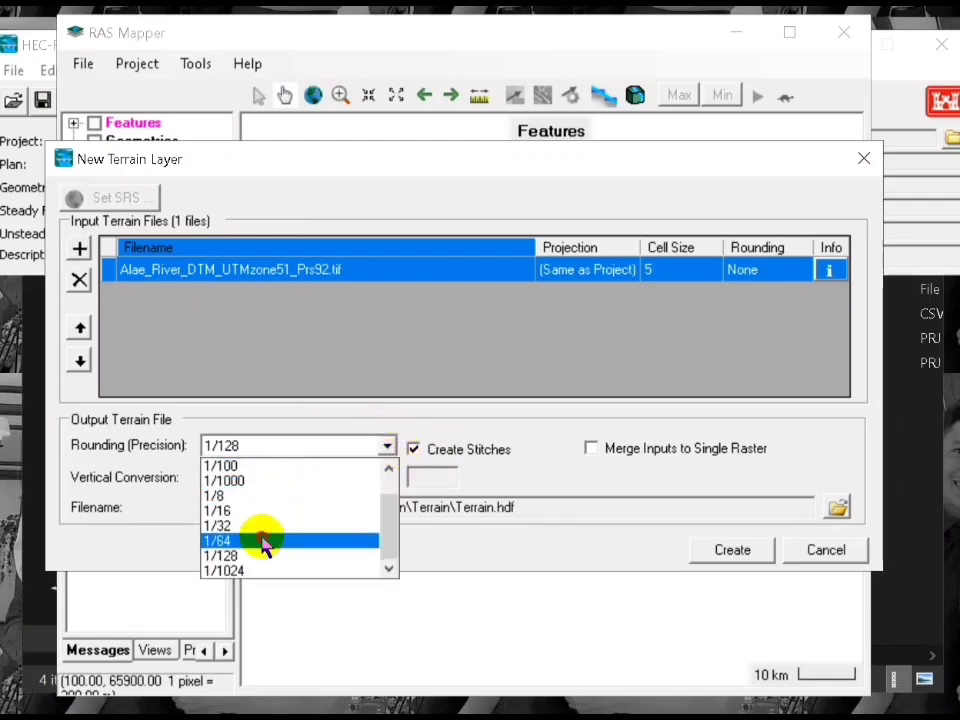
click(265, 541)
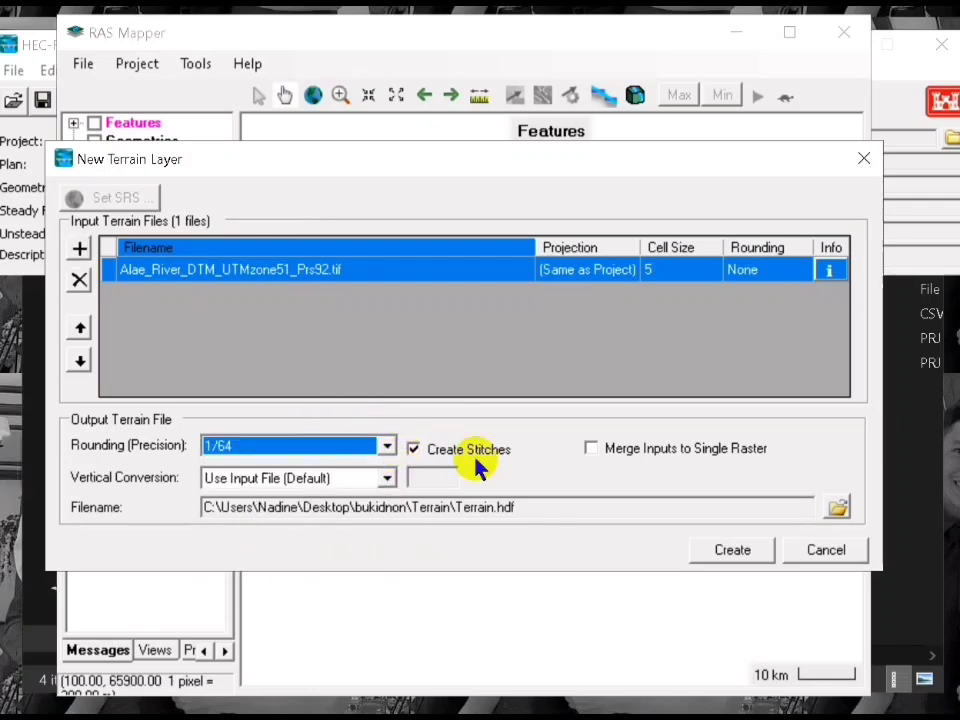
click(733, 556)
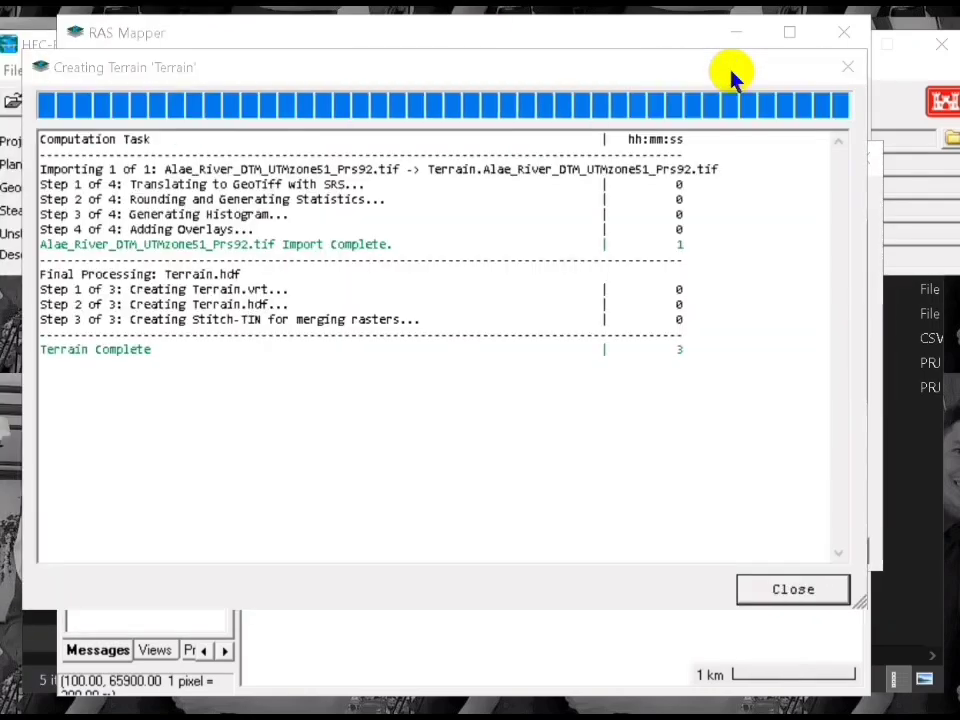
click(732, 71)
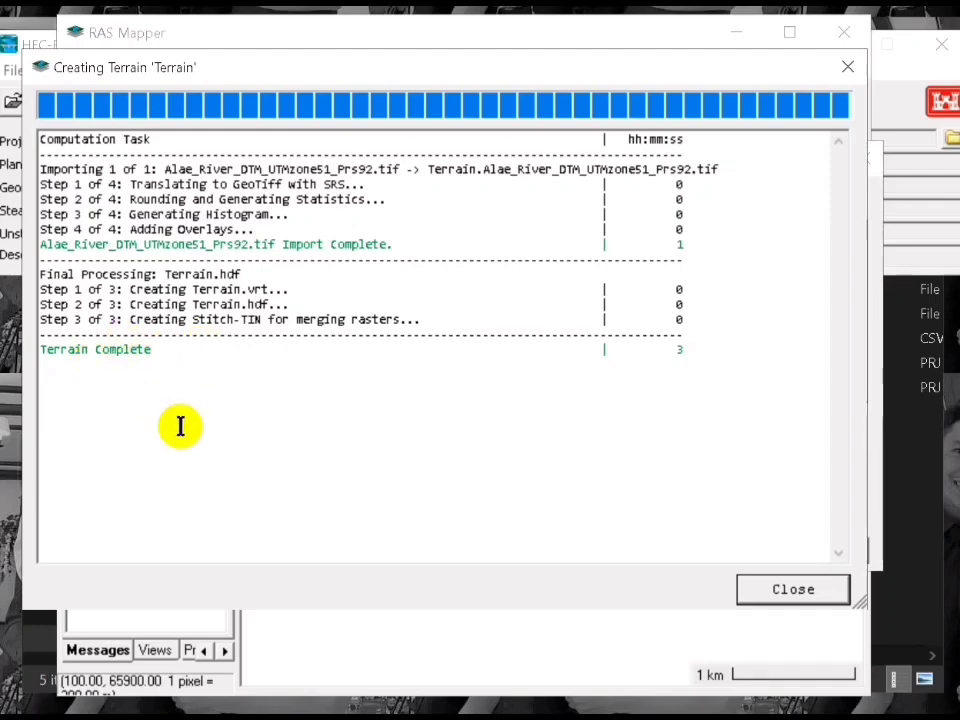
click(793, 589)
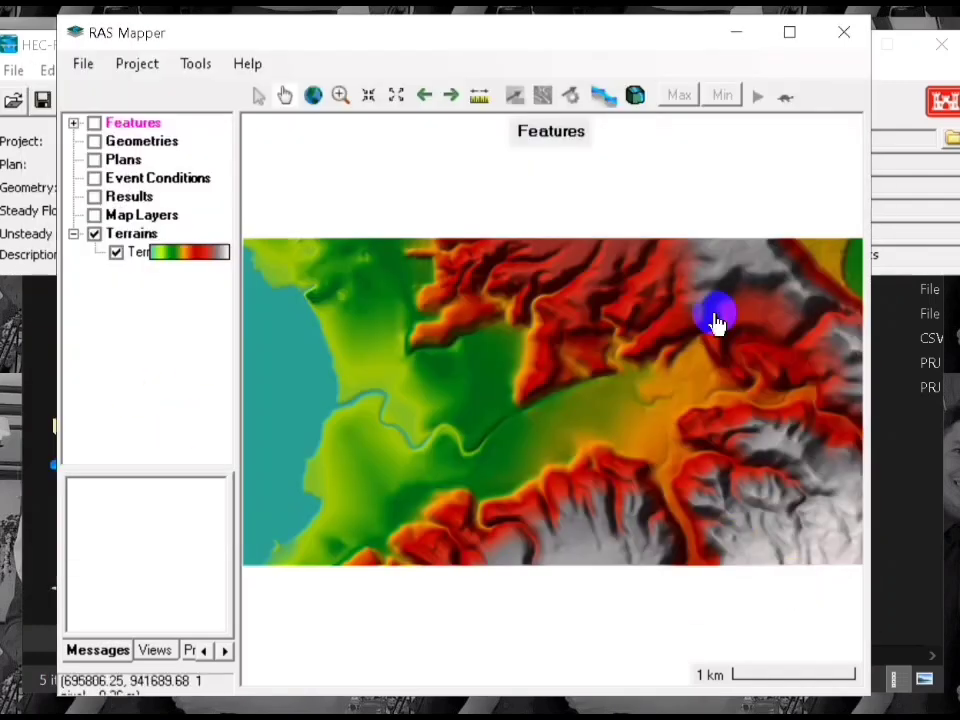
- Create a new geometry named Raingeo and keep its association with the layer Terrain
right_click(125, 141)
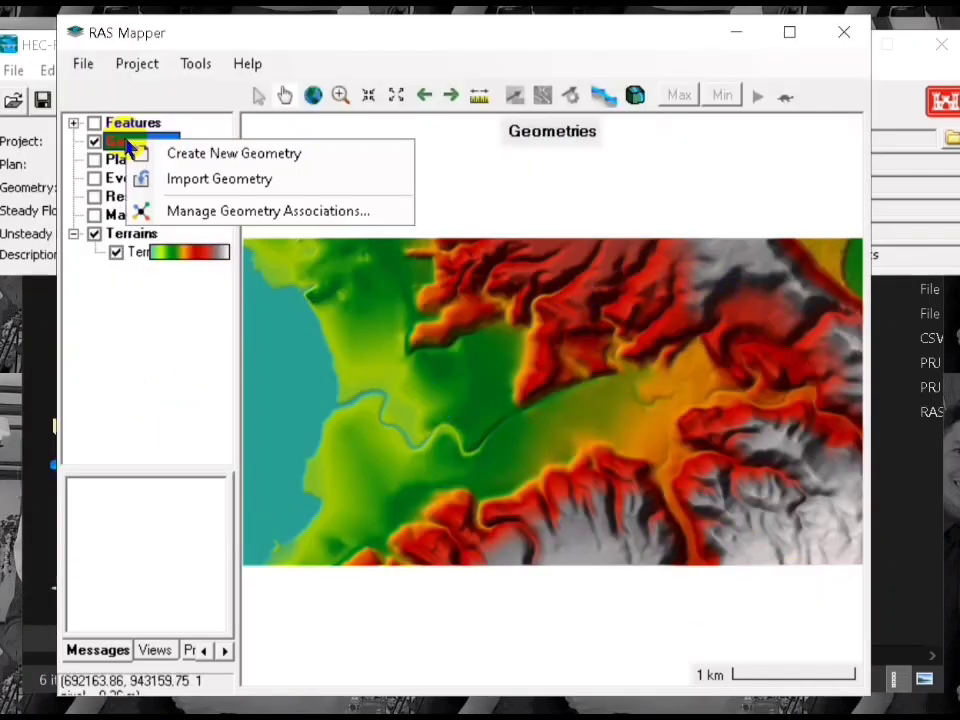
click(195, 160)
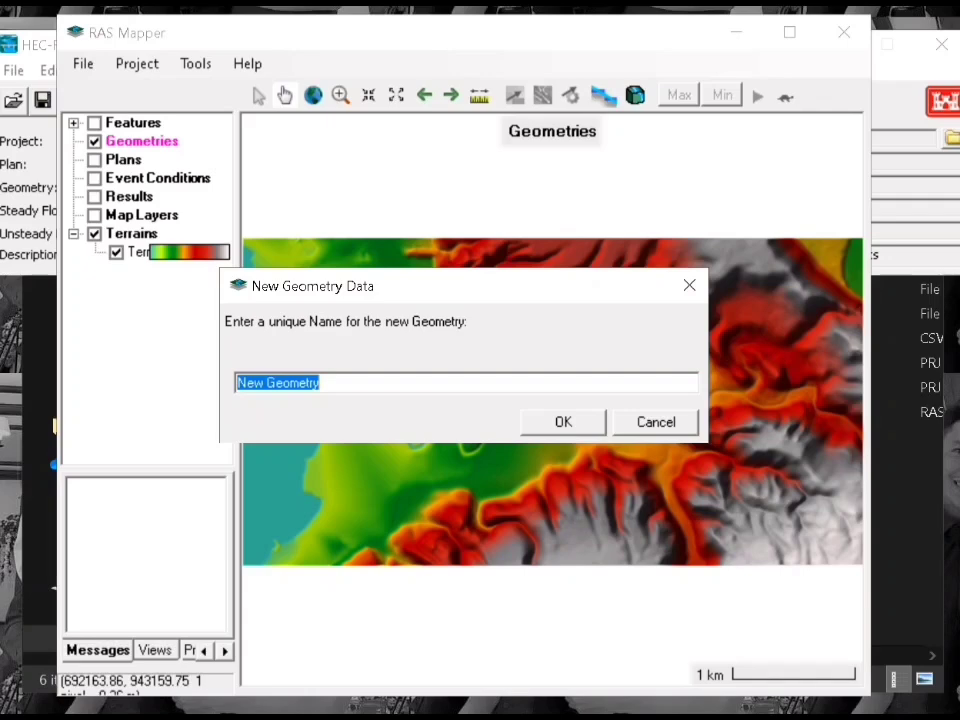
text(Rai NG g)
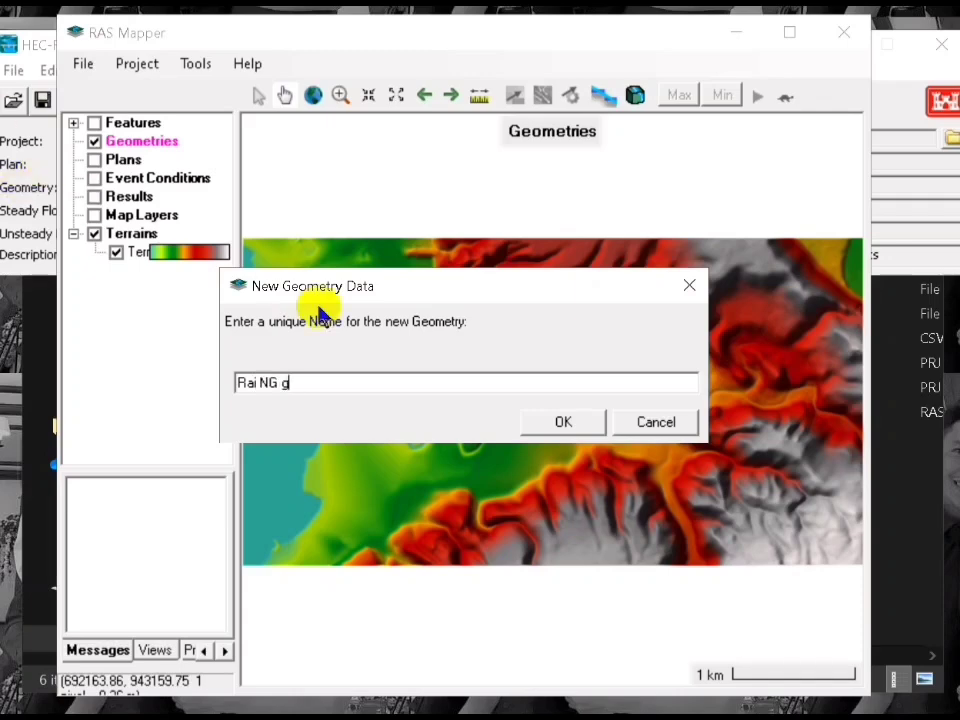
click(572, 427)
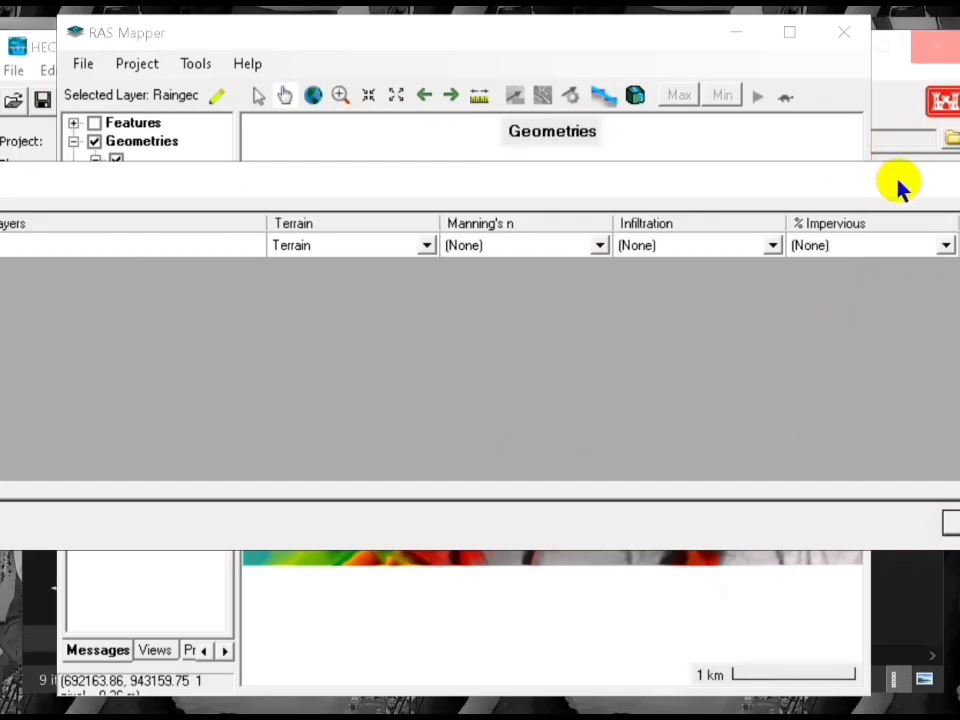
drag(879, 193, 640, 200)
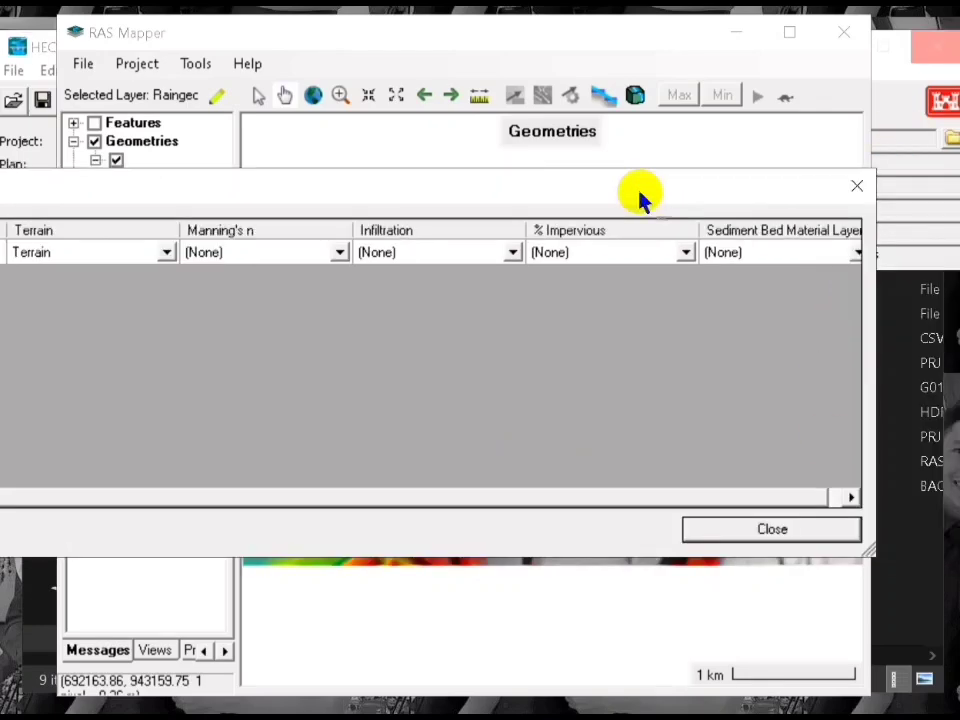
click(815, 528)
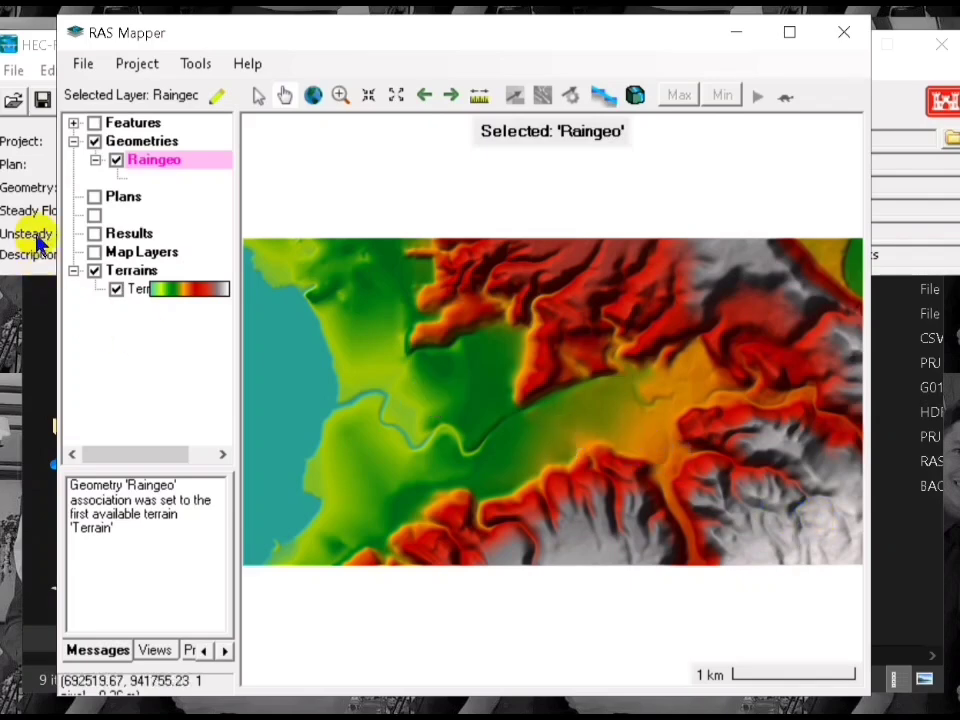
- Start editing the Raingeo geometry and make the Perimeters layer of its 2D Flow Areas visible and active
right_click(178, 168)
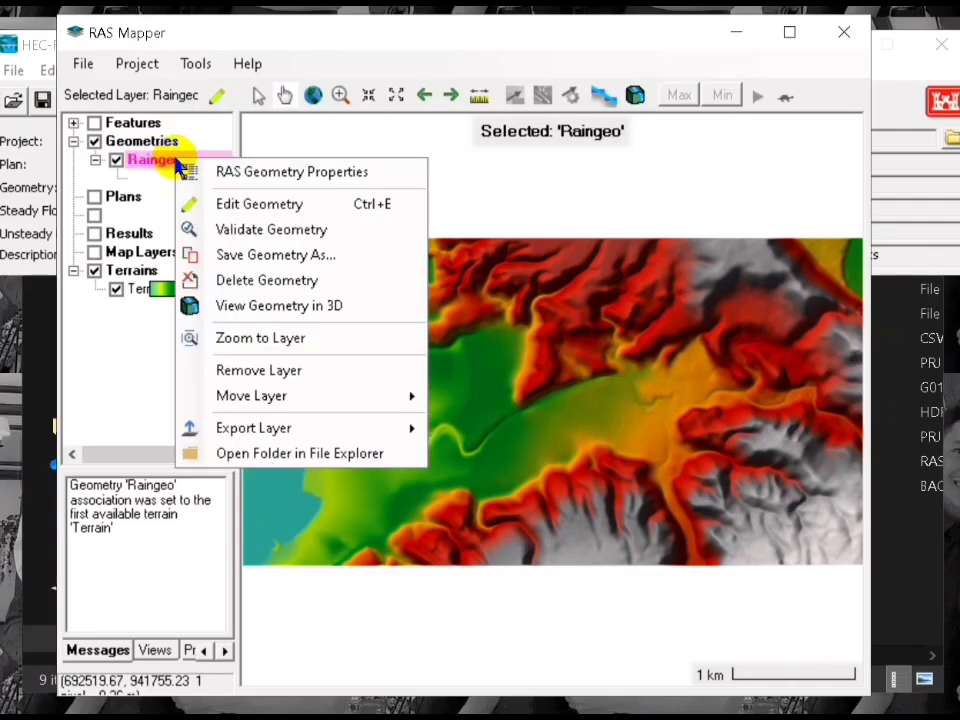
click(247, 210)
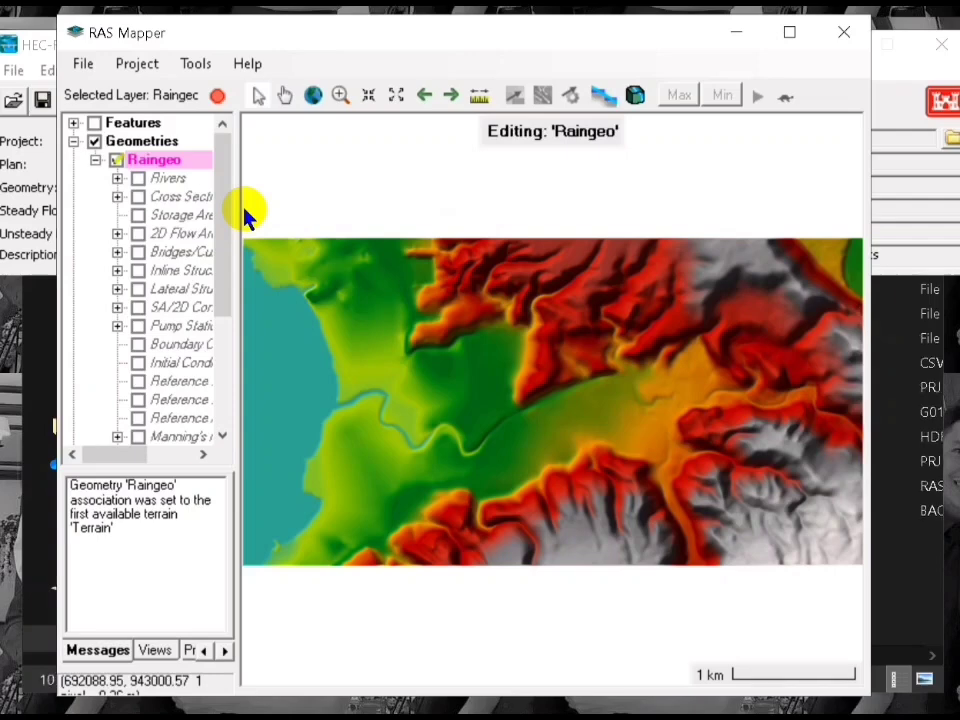
drag(222, 190, 225, 196)
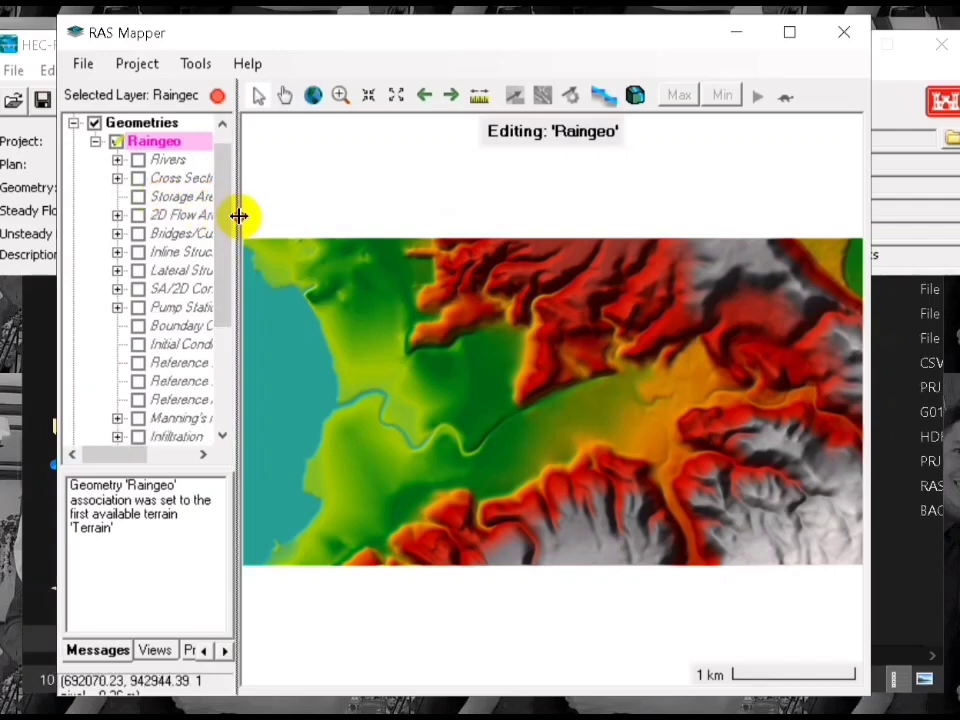
drag(239, 215, 269, 221)
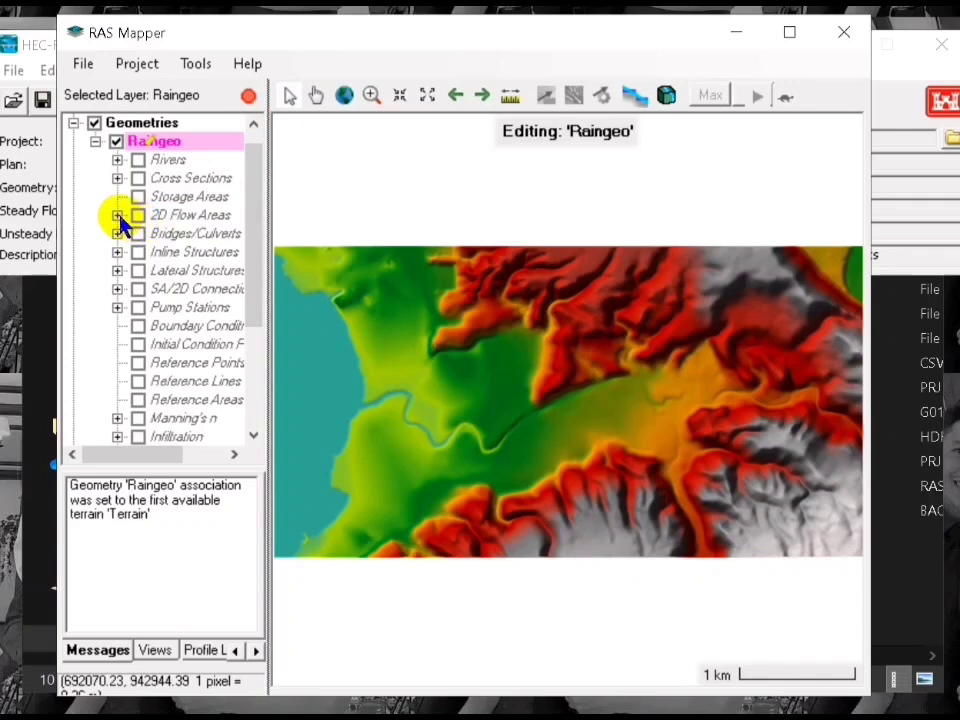
click(118, 216)
click(140, 217)
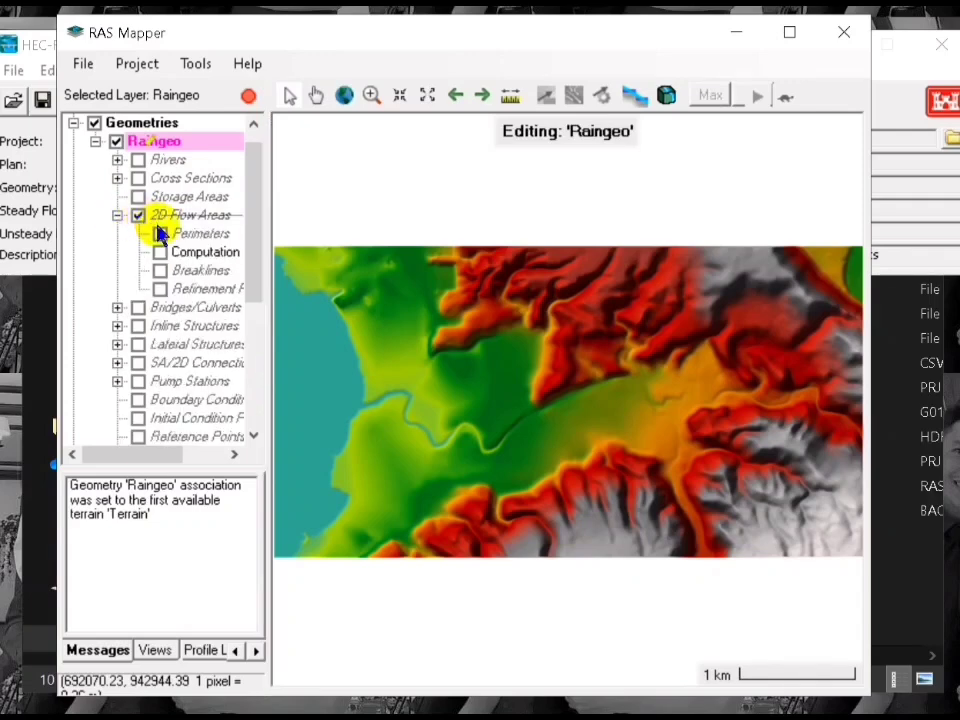
click(160, 233)
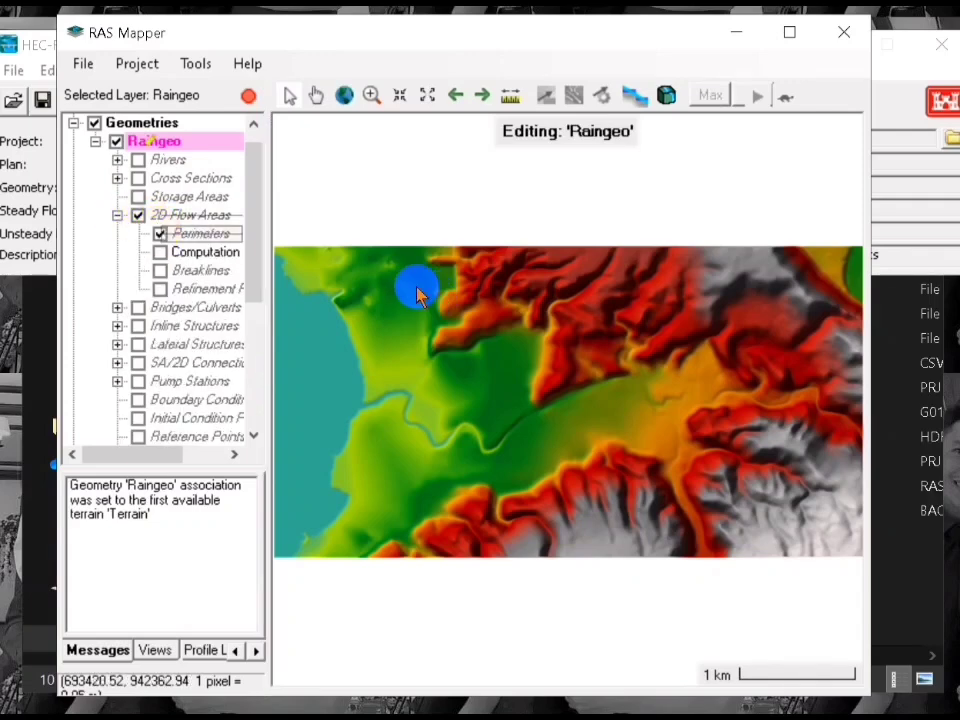
click(190, 234)
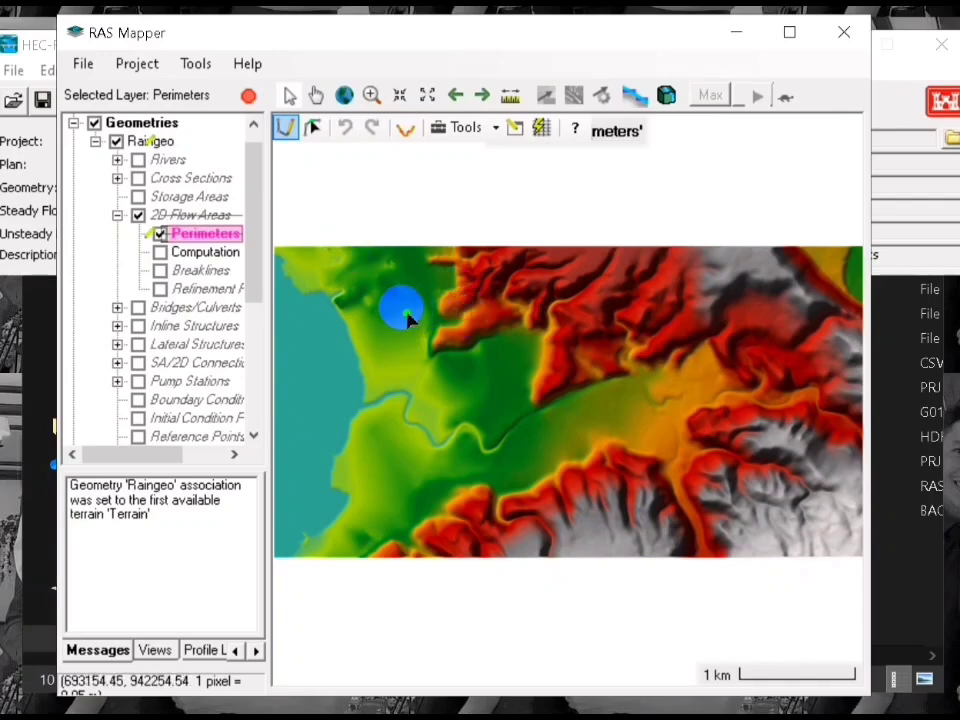
- Draw a four-cornered 2D flow area perimeter just inside the terrain's edges and name it Geo2d
click(305, 537)
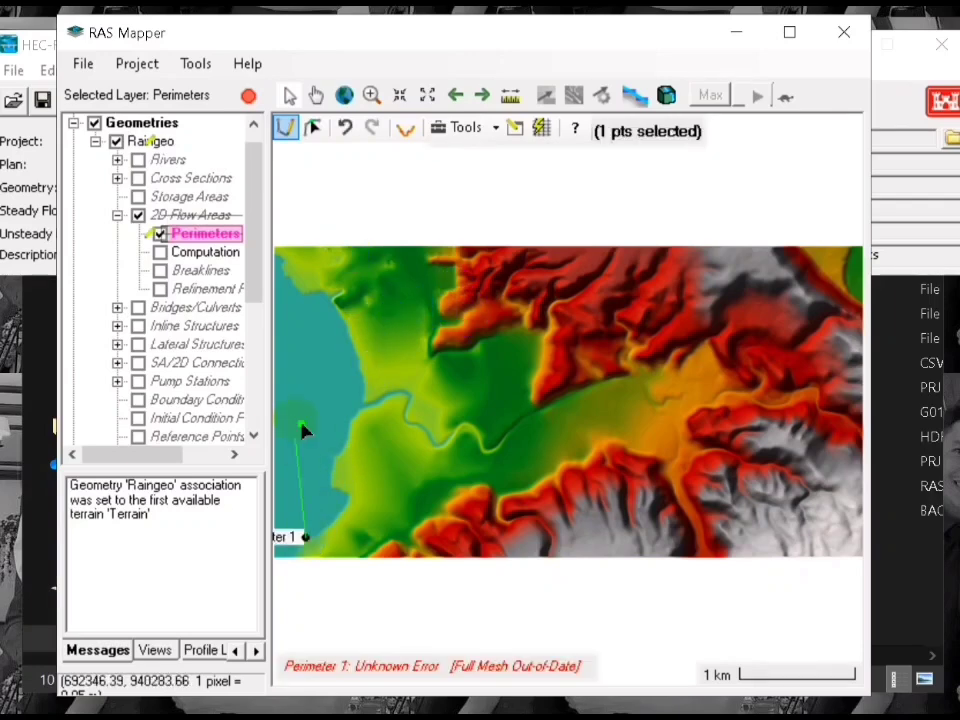
click(308, 270)
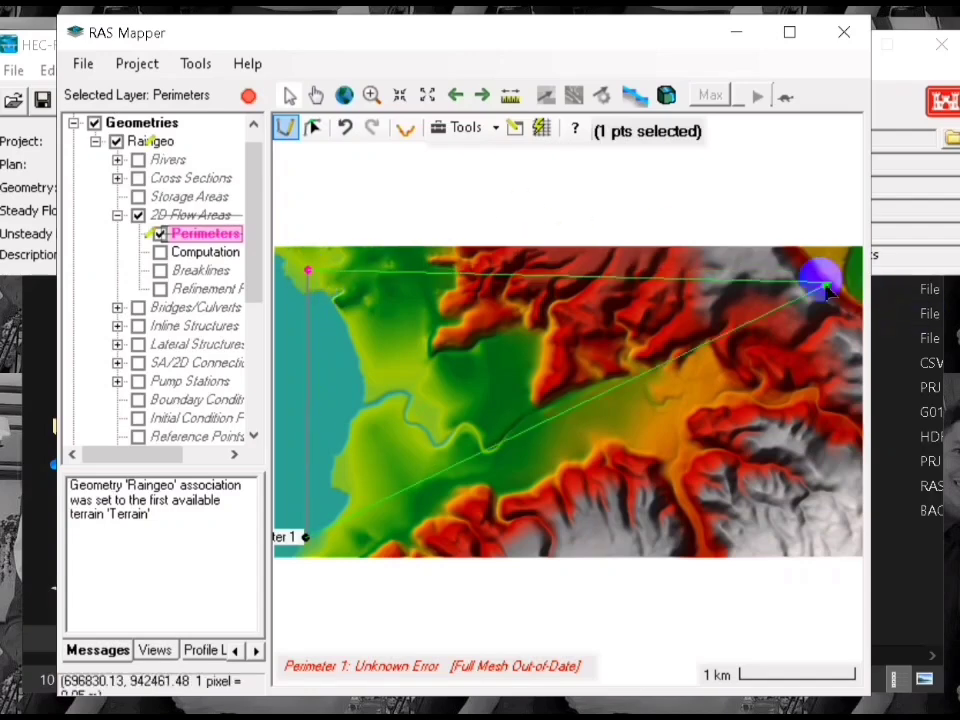
click(848, 267)
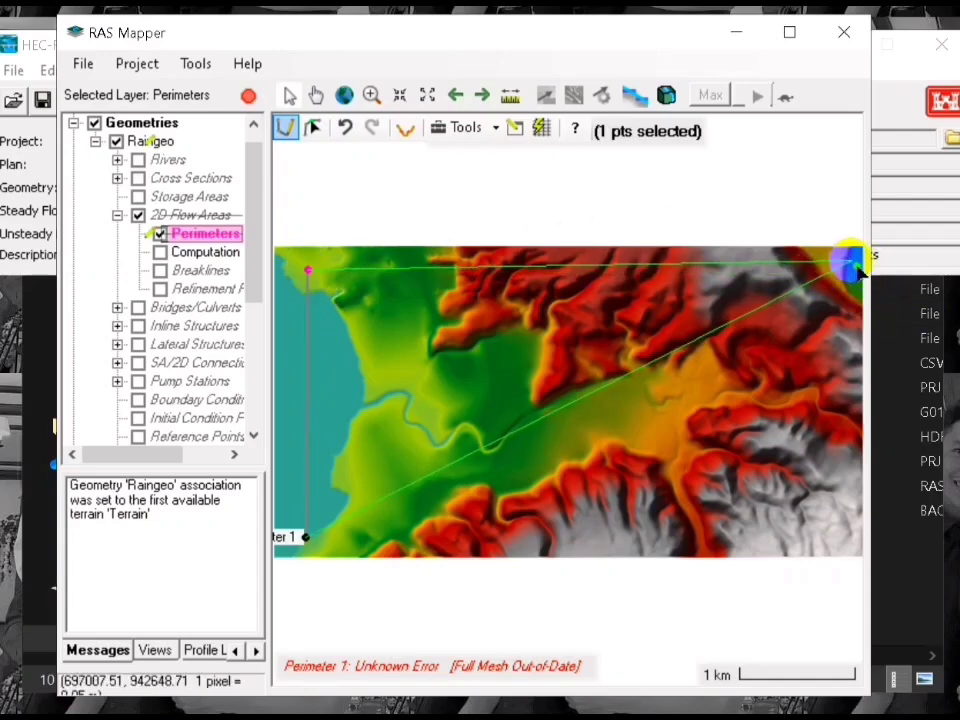
click(853, 262)
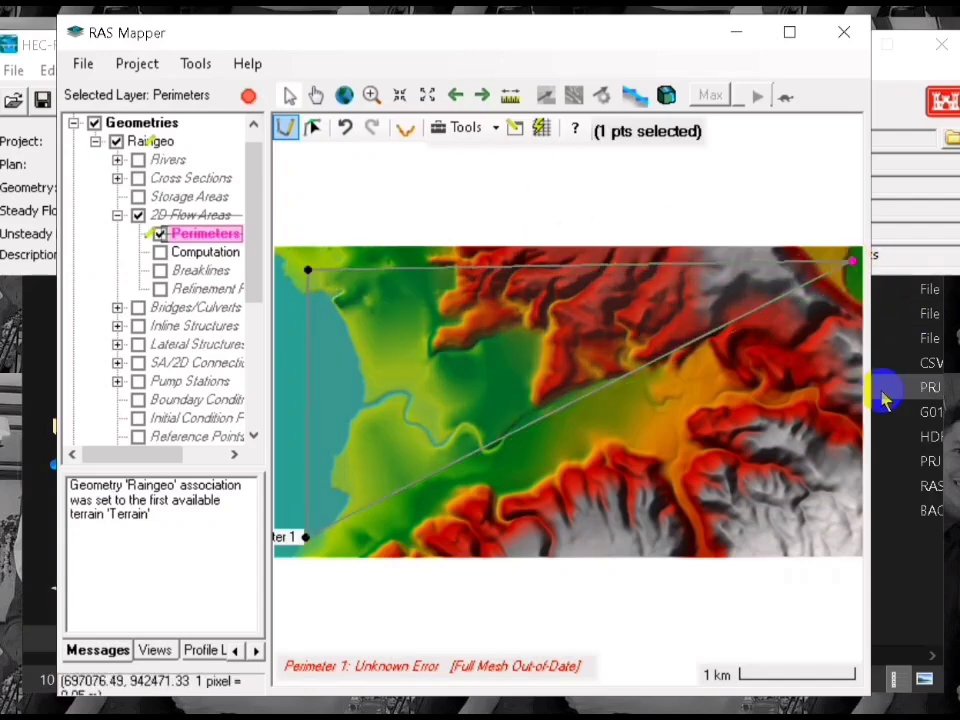
double_click(852, 557)
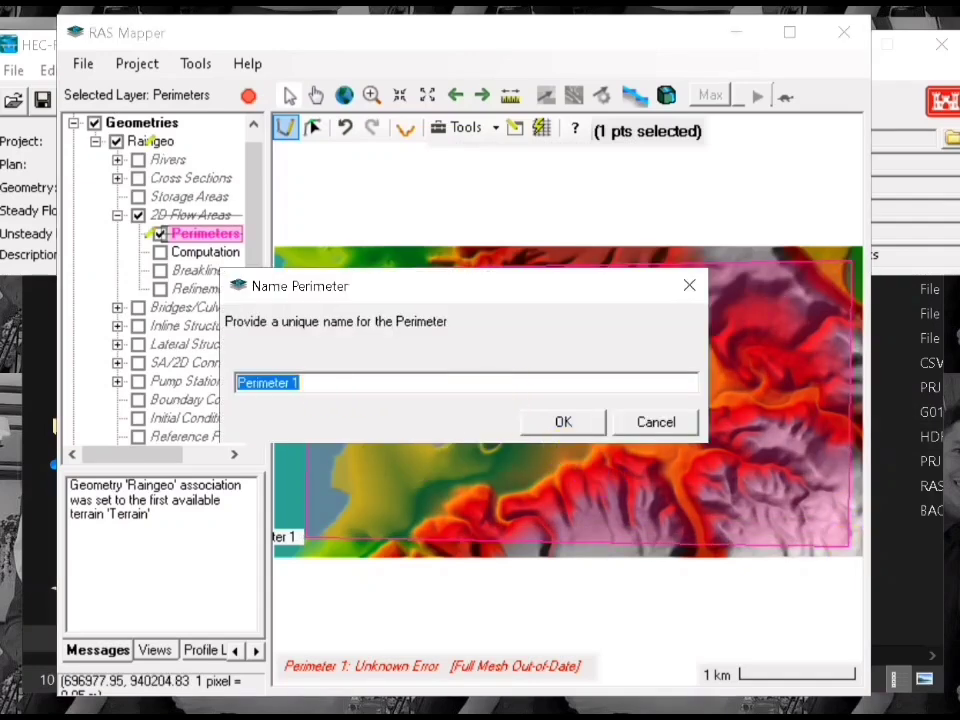
text(G)
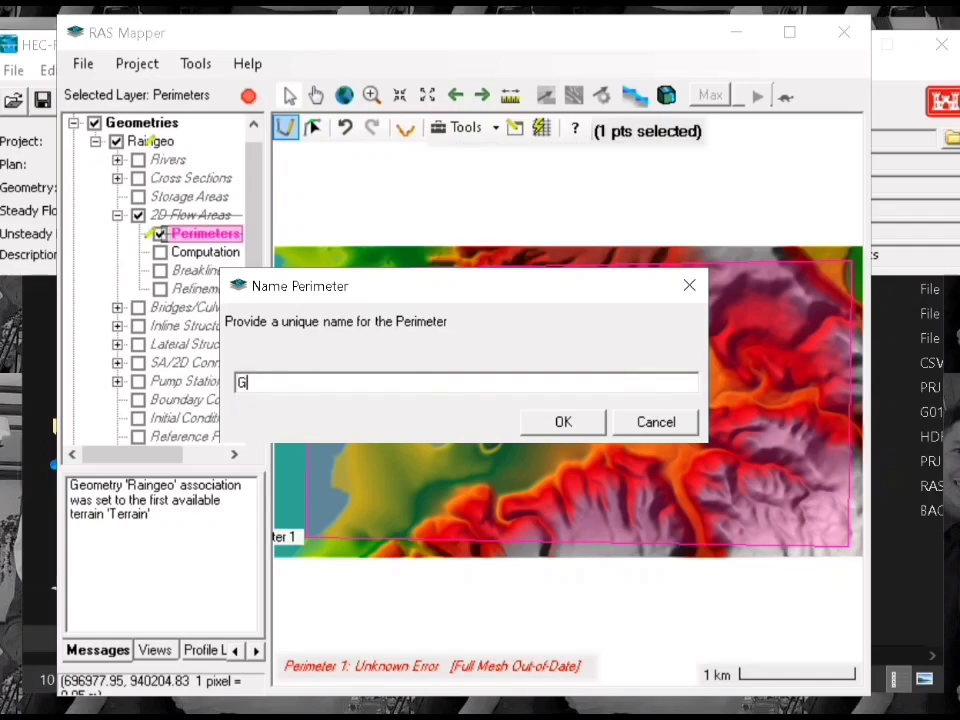
text(e)
text(o2d)
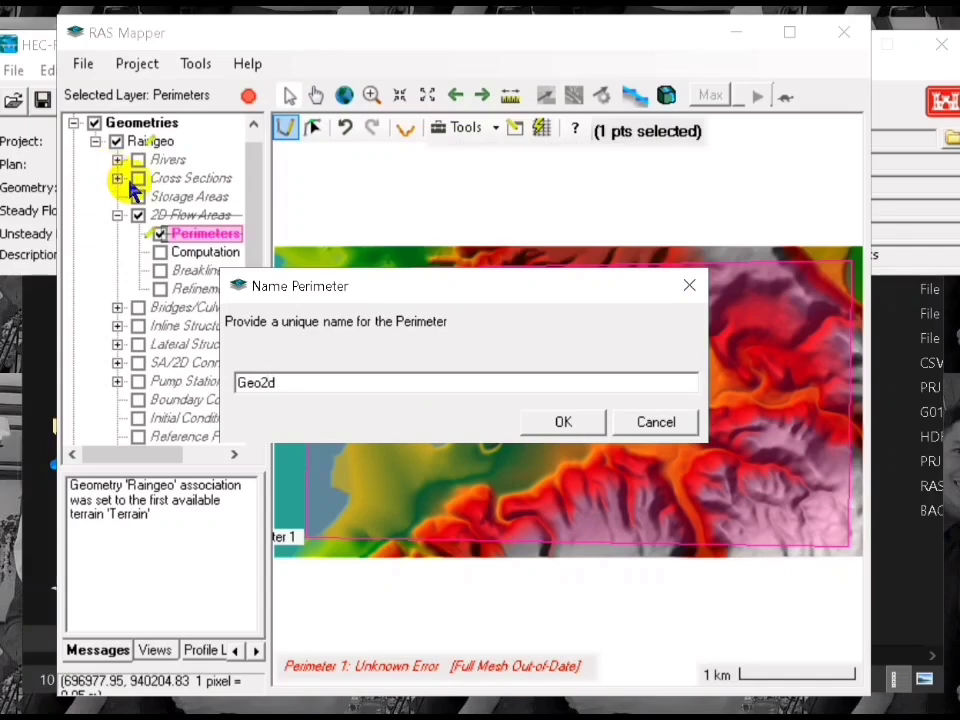
click(561, 418)
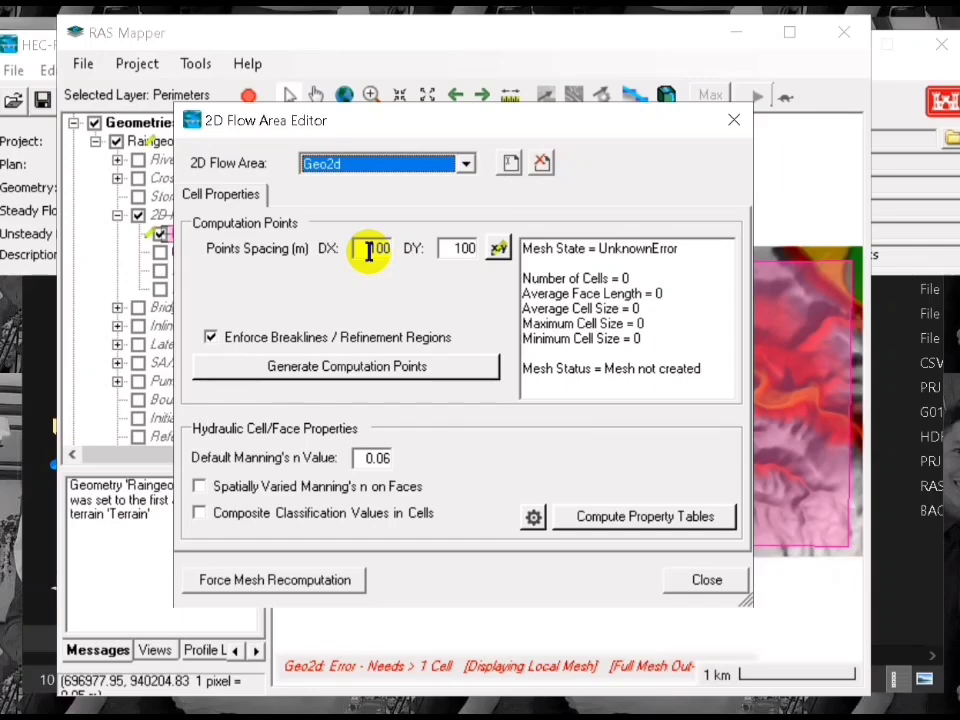
- Generate Geo2d's computation points with 50 m spacing in DX and DY, and stop editing Raingeo with its edits saved
drag(369, 251, 409, 250)
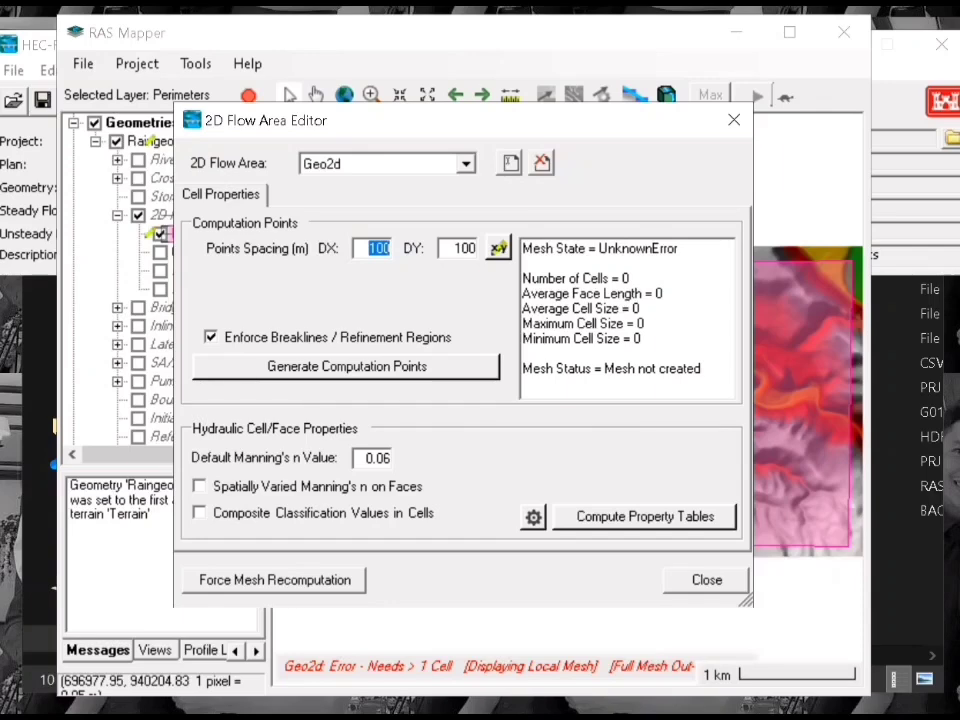
text(50)
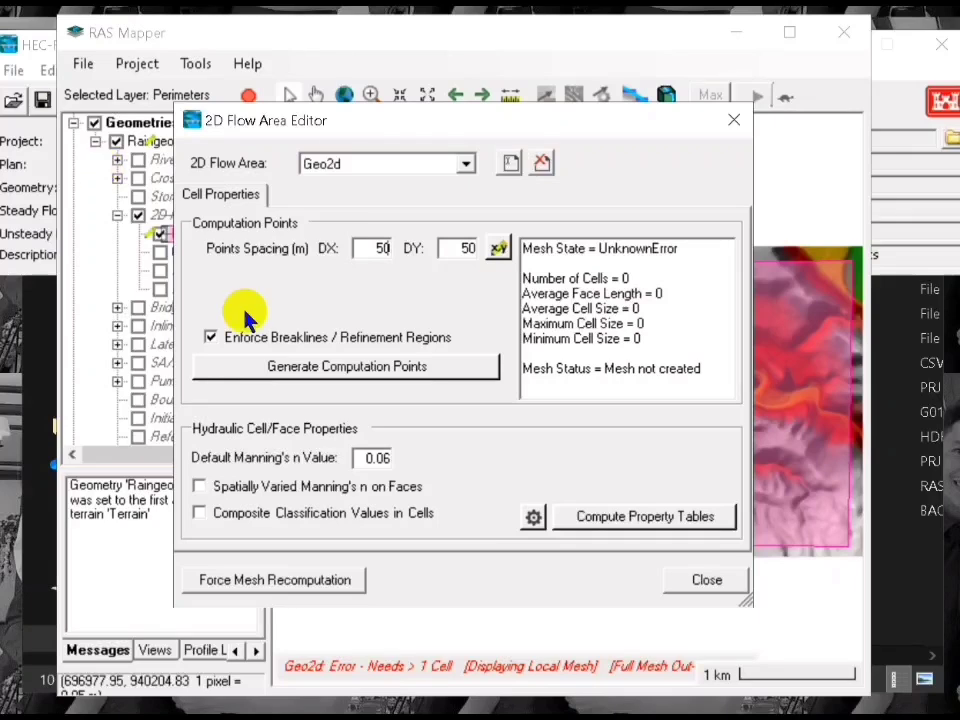
click(384, 368)
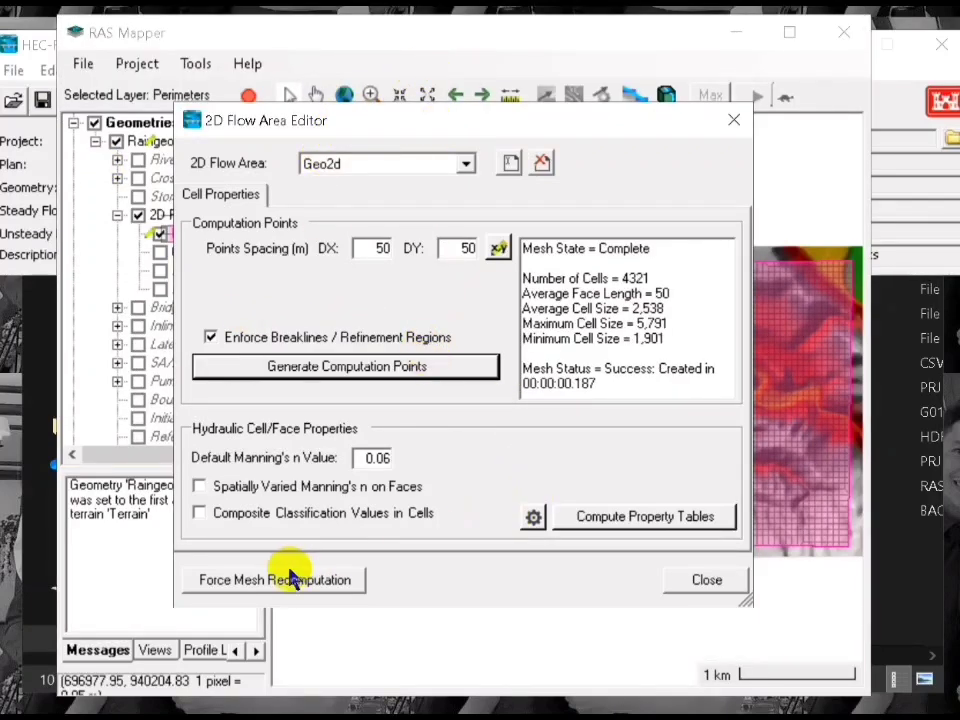
click(708, 580)
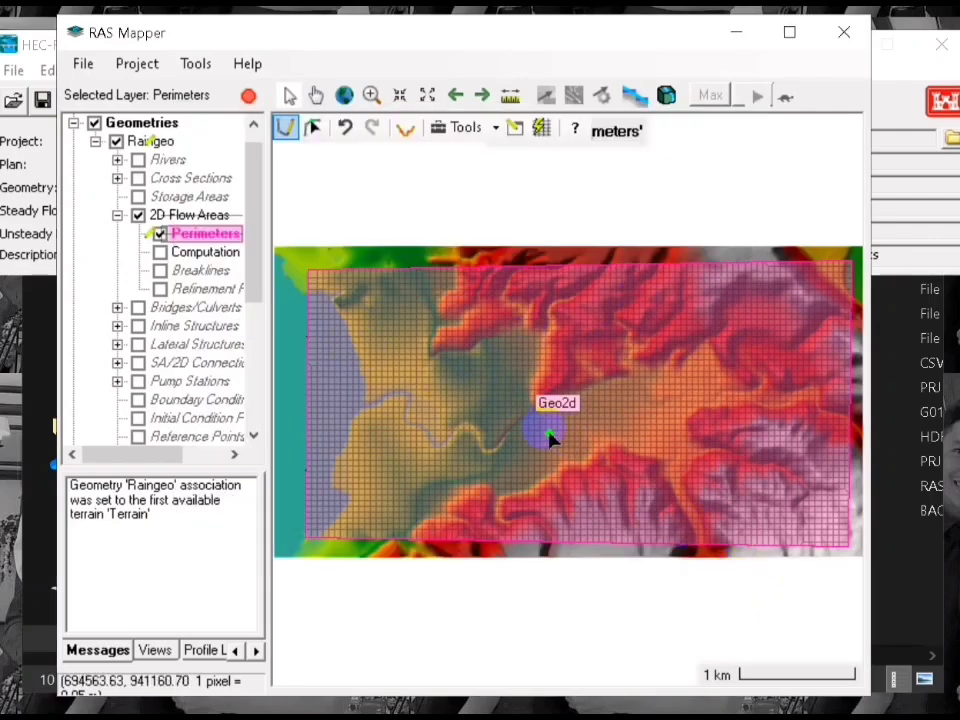
click(248, 95)
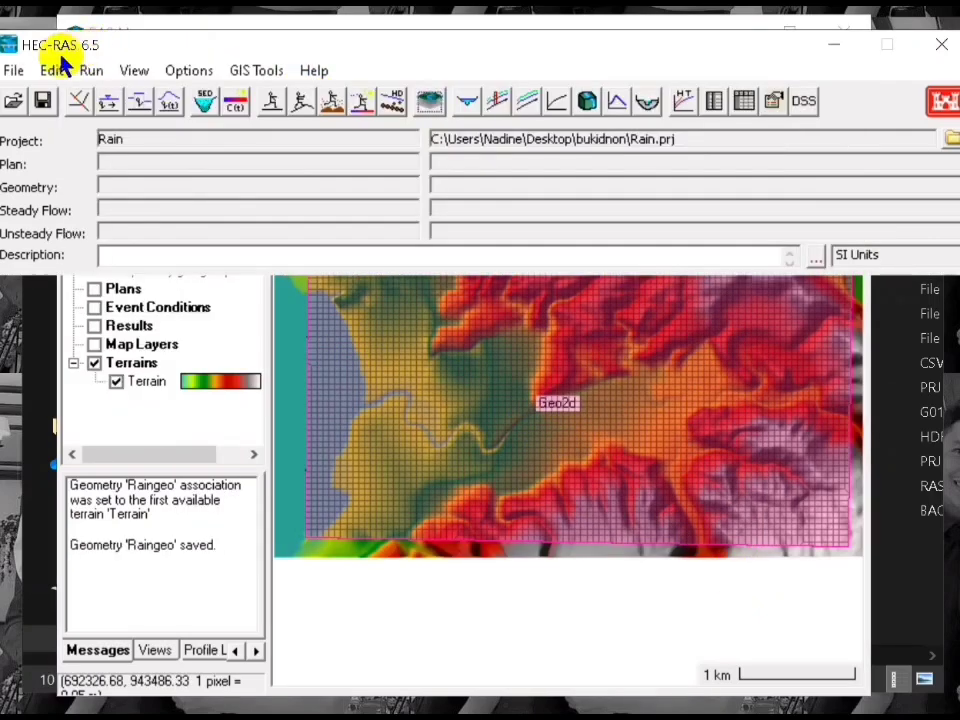
- Open the Geometric Data editor from the main HEC-RAS window and resize and reposition its window to fit the screen
click(51, 71)
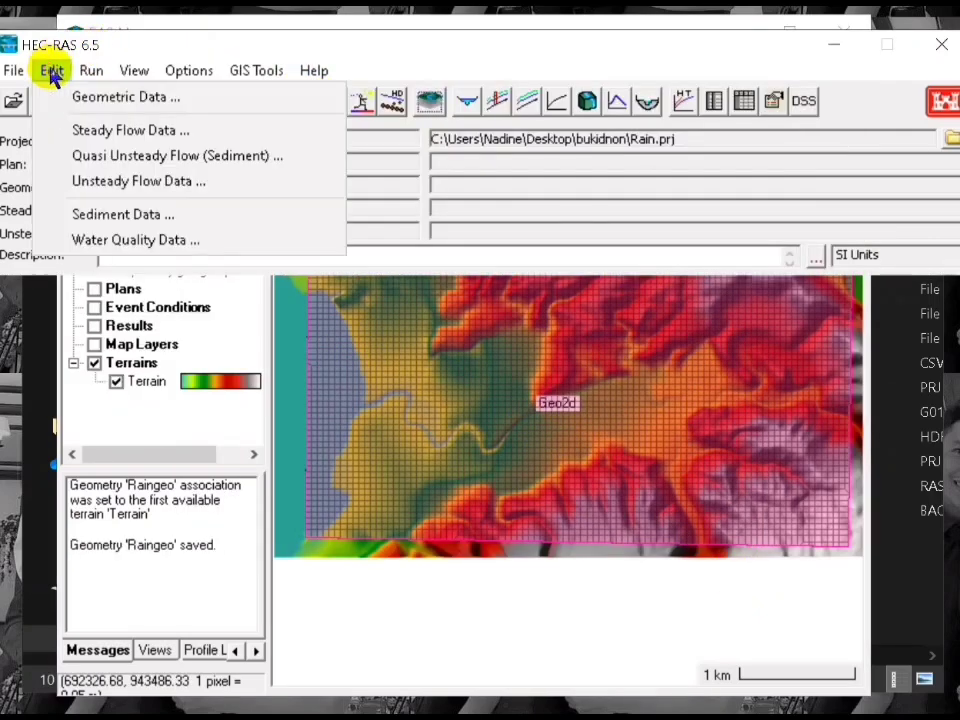
click(90, 100)
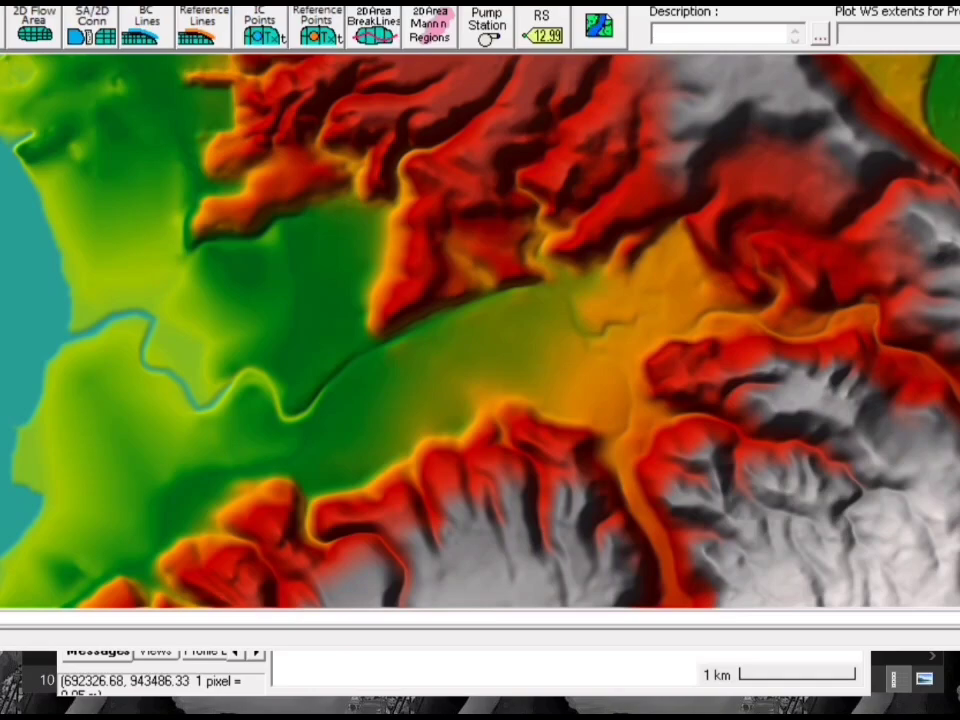
drag(959, 6, 797, 66)
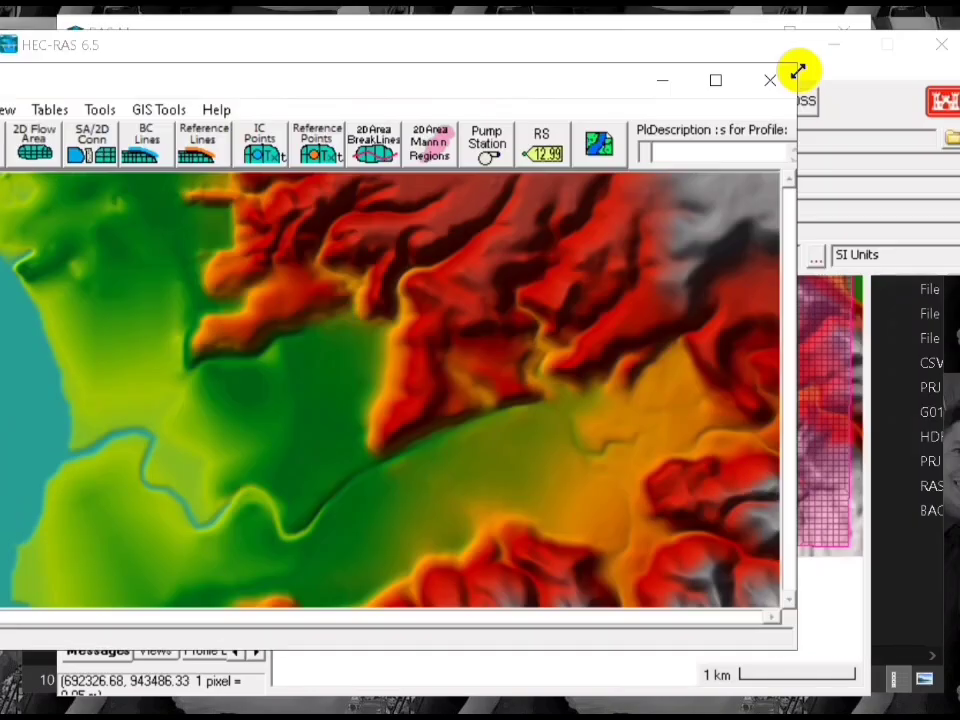
drag(334, 91, 483, 64)
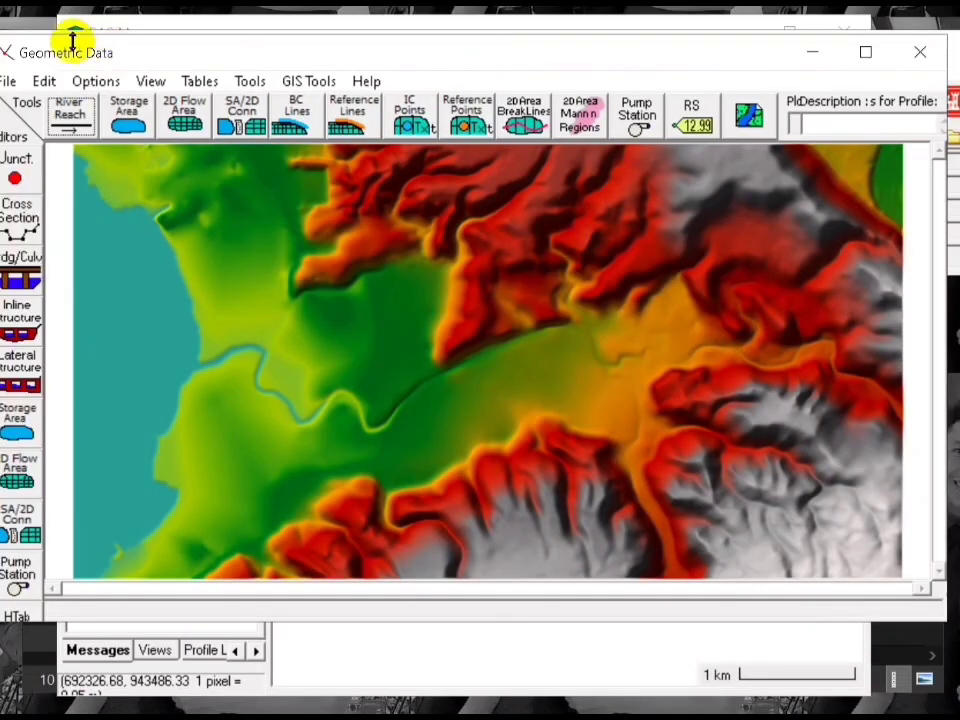
- Load the Raingeo geometry file Rain.g01 into the Geometric Data editor and save the geometry data
click(9, 82)
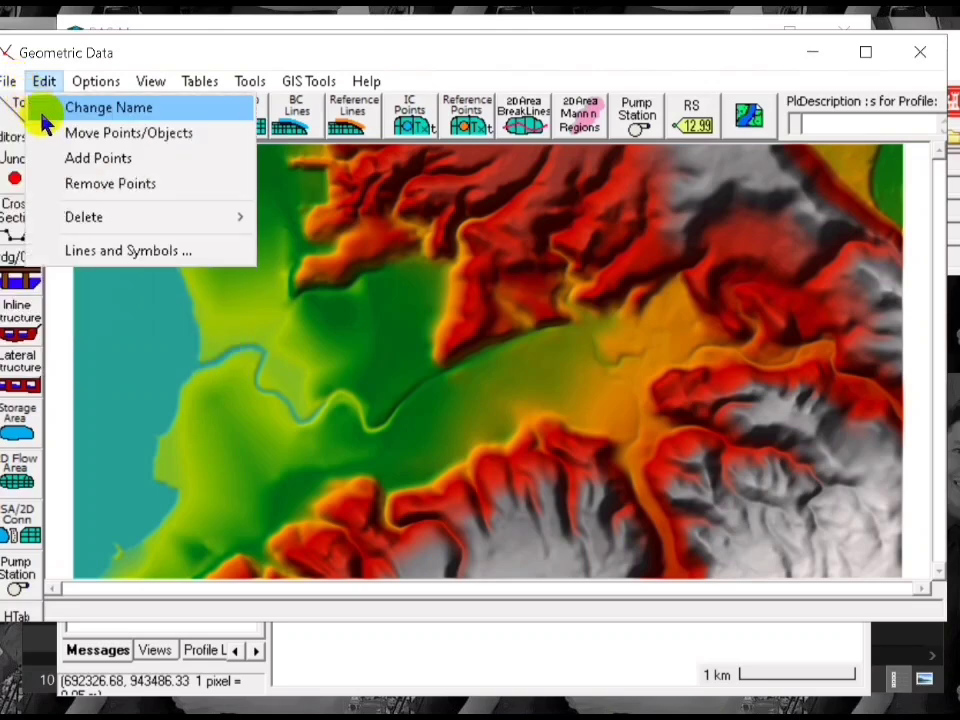
click(40, 134)
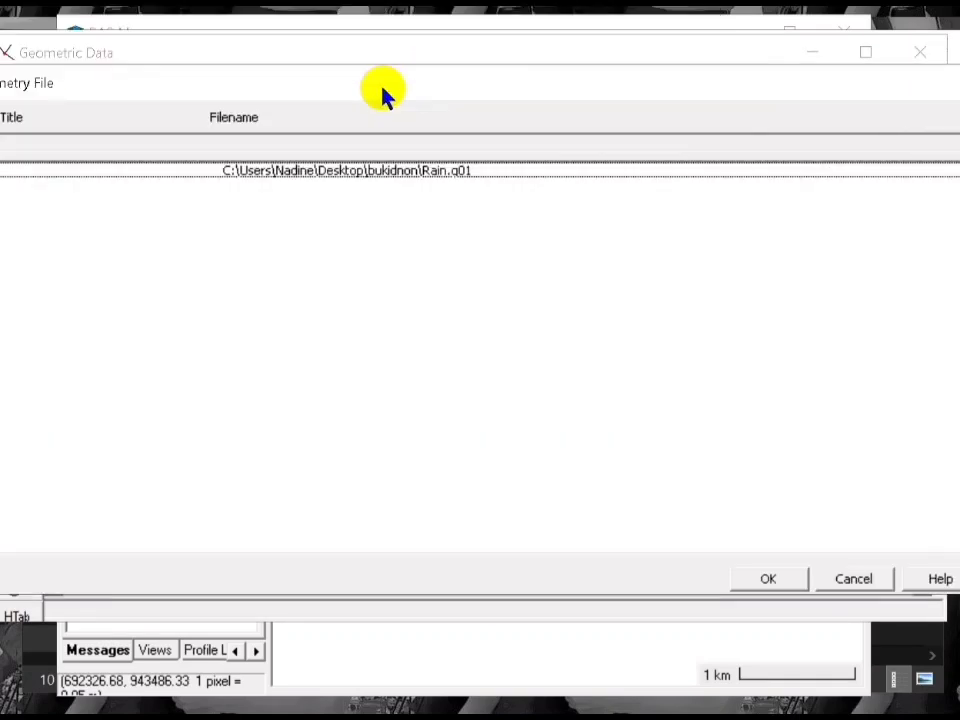
click(312, 172)
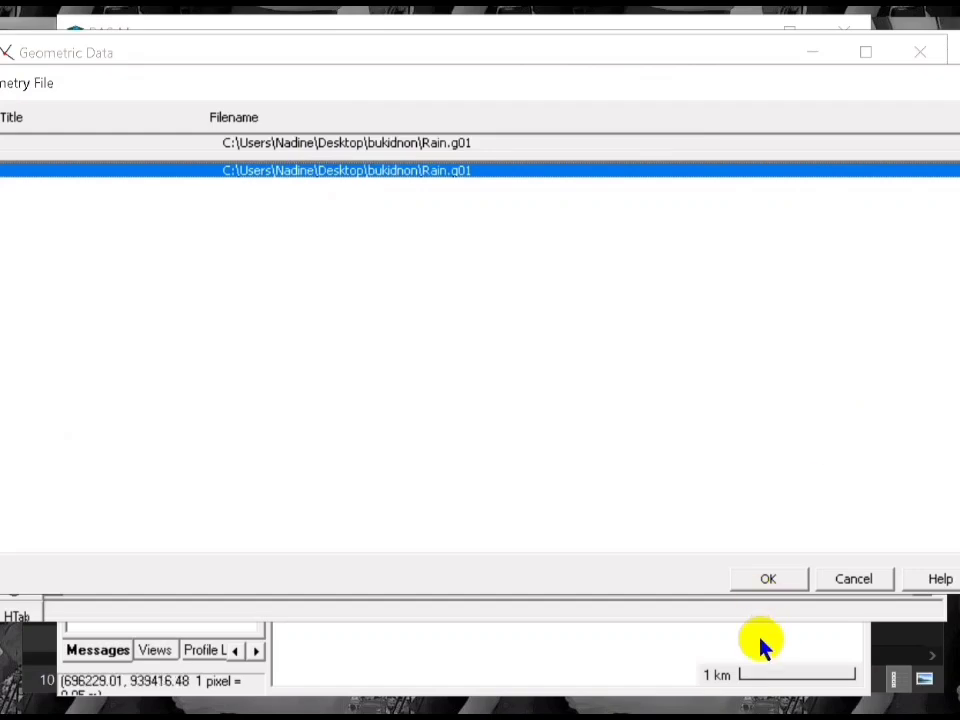
click(776, 579)
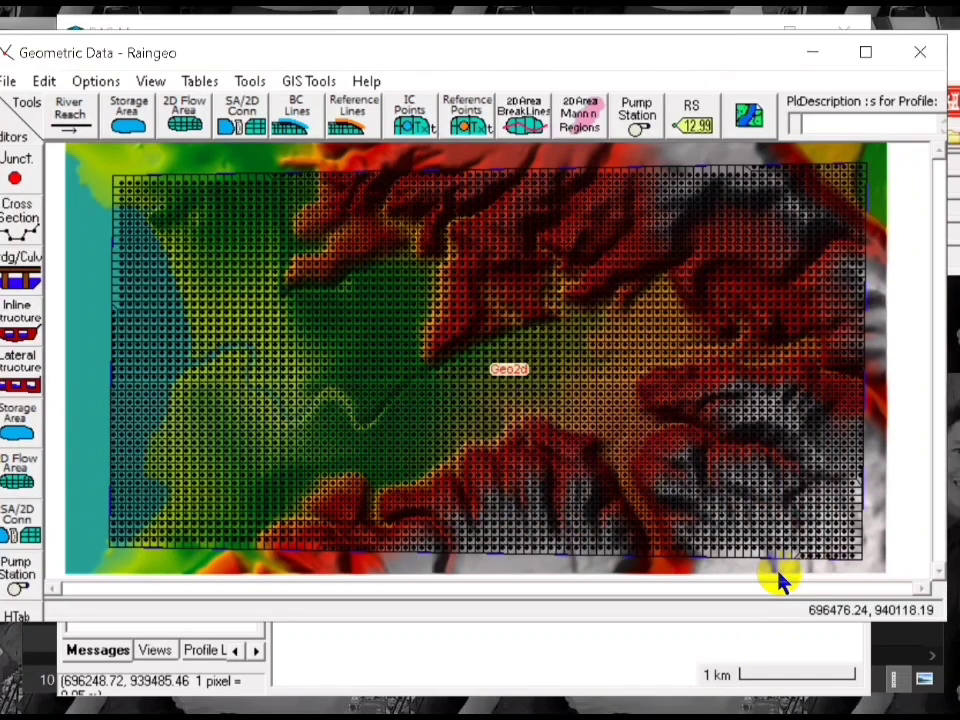
click(9, 84)
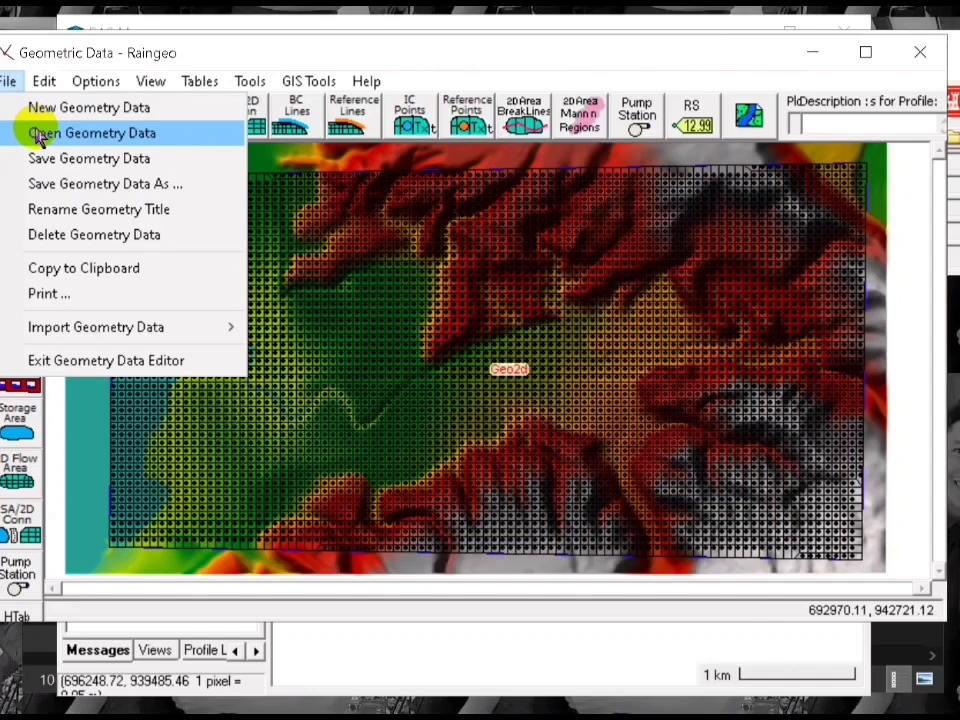
click(38, 158)
- Open the Unsteady Flow Data editor from the main HEC-RAS window and move its window fully into view
click(51, 70)
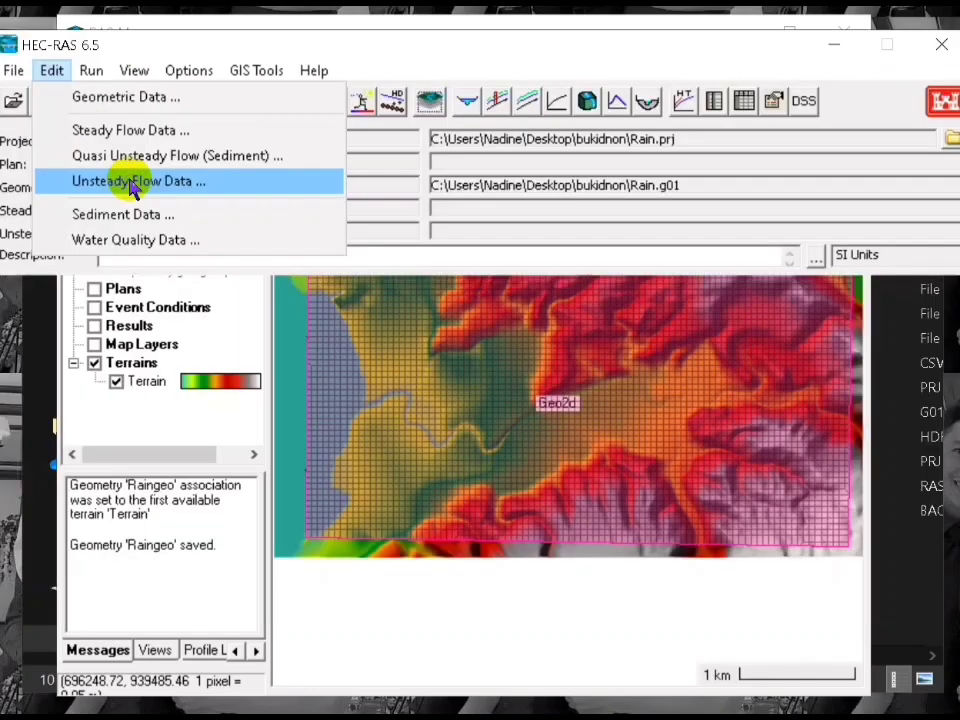
click(133, 182)
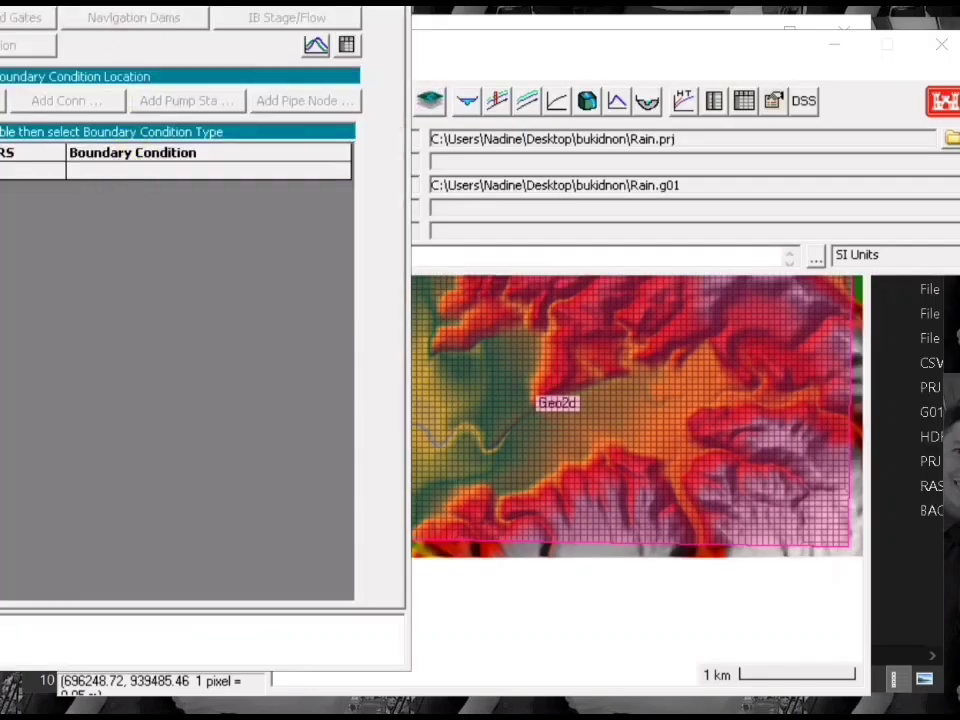
drag(111, 0, 505, 46)
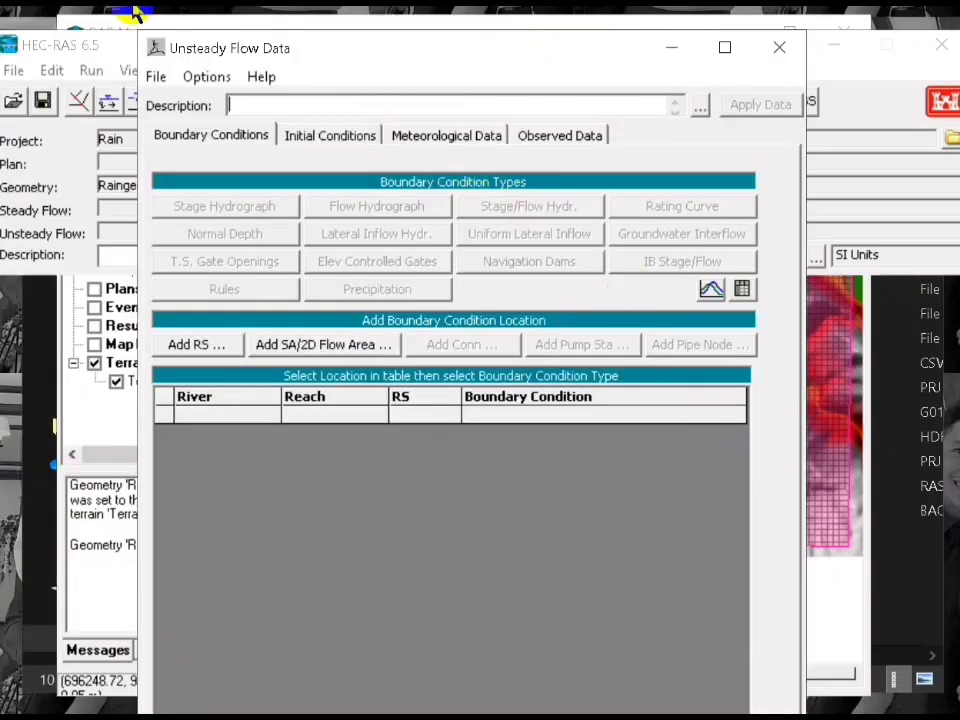
- Save the unsteady flow data in the bukidnon folder with the title Ustd
click(149, 78)
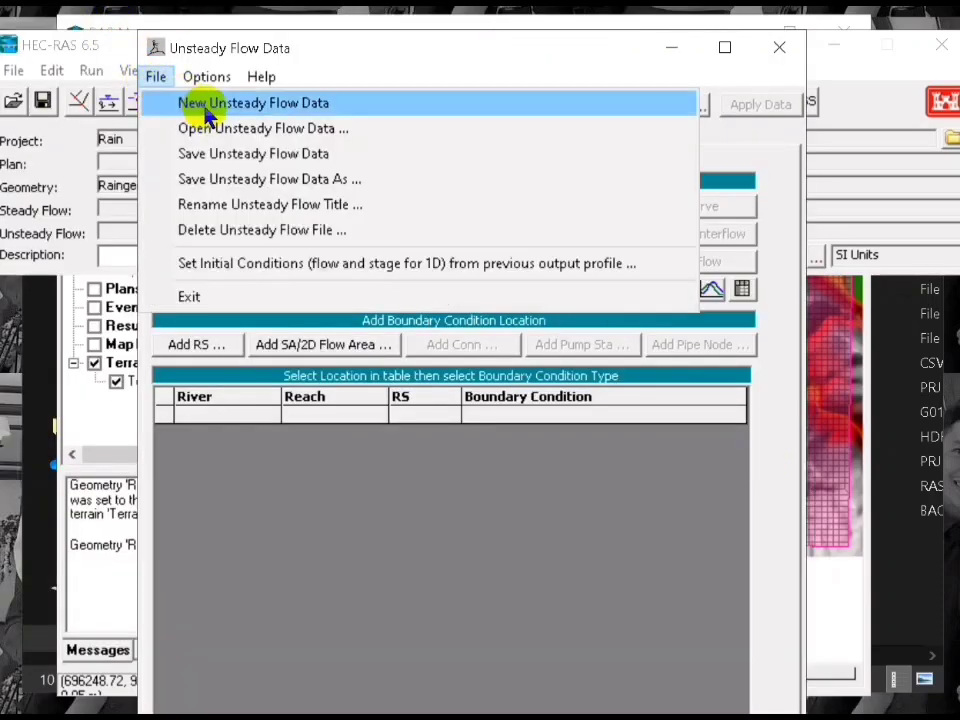
click(214, 155)
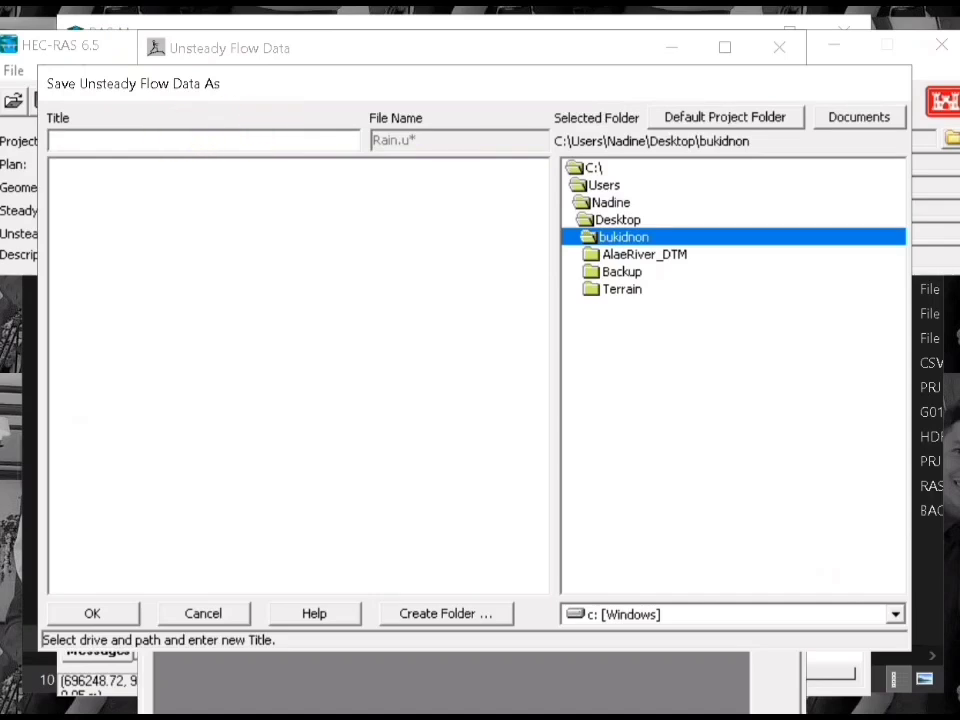
text(Un at t)
key(BackSpace)
key(BackSpace)
key(BackSpace)
key(BackSpace)
key(BackSpace)
text(std)
click(98, 614)
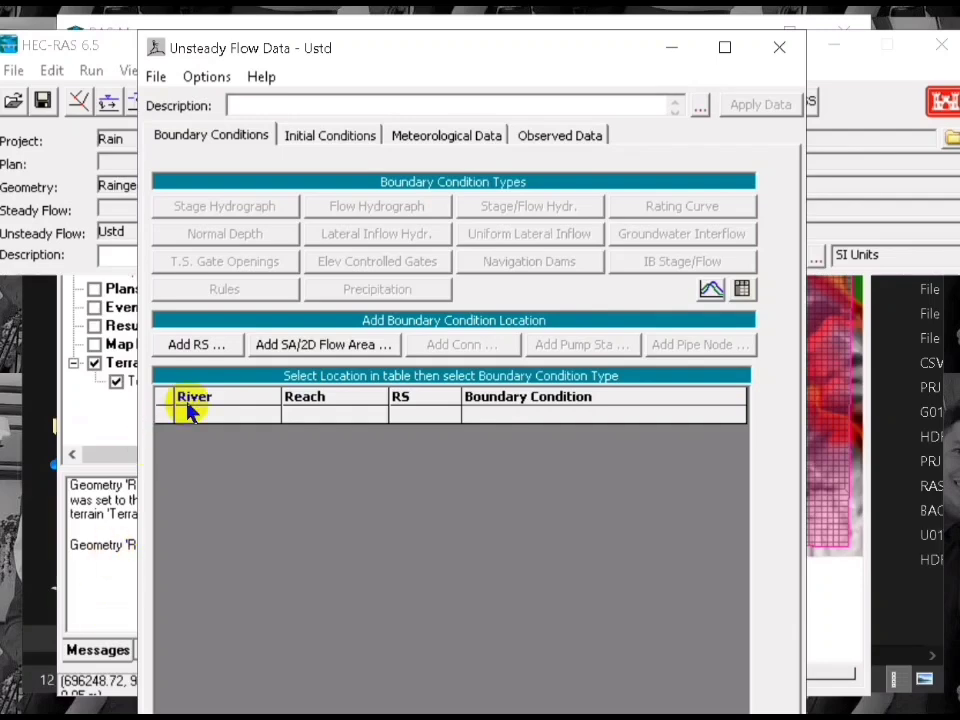
- Add the 2D flow area Geo2d as a boundary condition location in the unsteady flow data
click(358, 346)
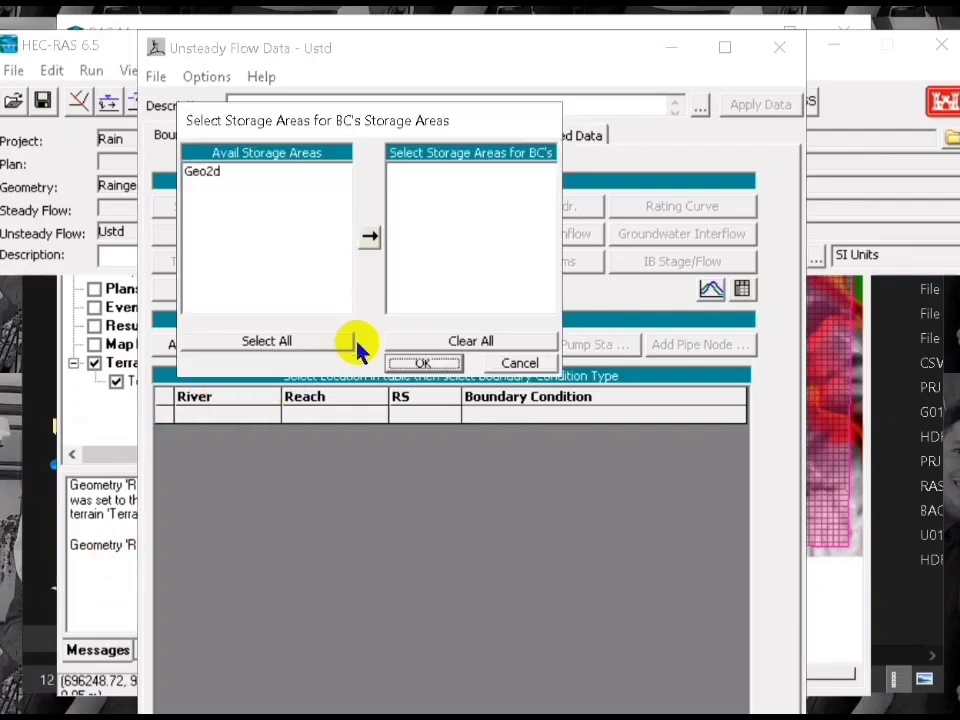
click(215, 172)
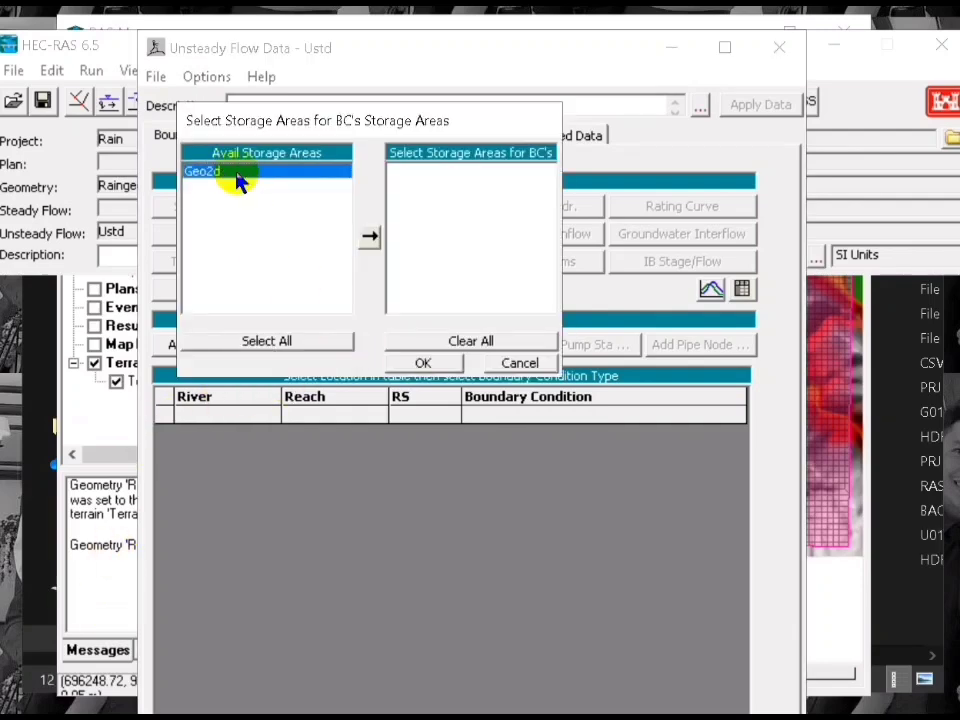
click(369, 237)
click(424, 362)
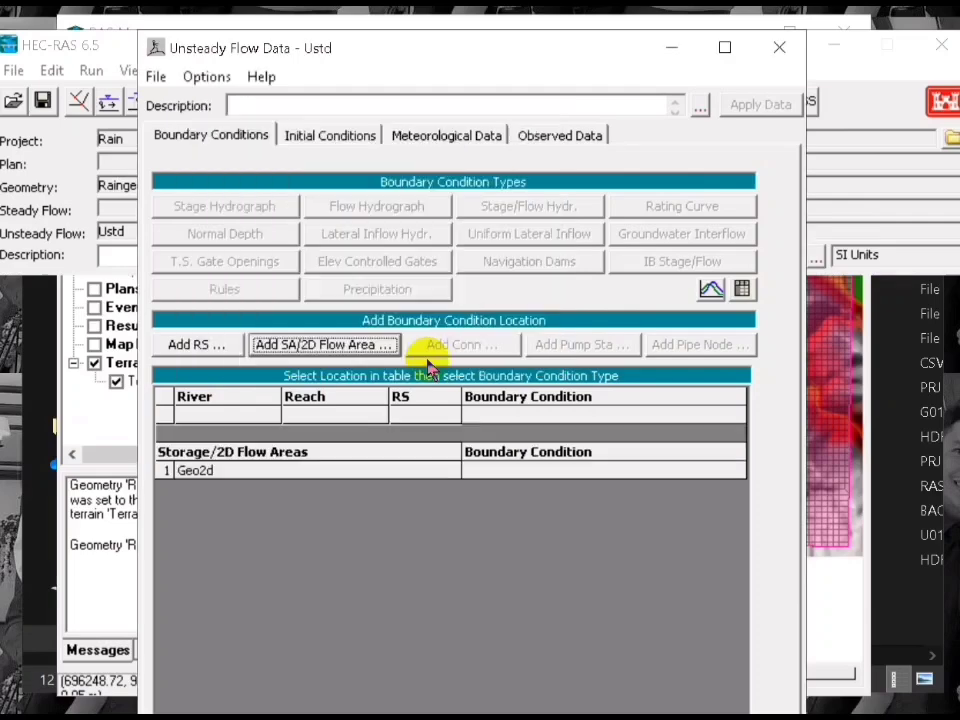
- Start a Precipitation boundary condition for Geo2d and resize and reposition its hydrograph window to show the settings
click(512, 472)
click(384, 291)
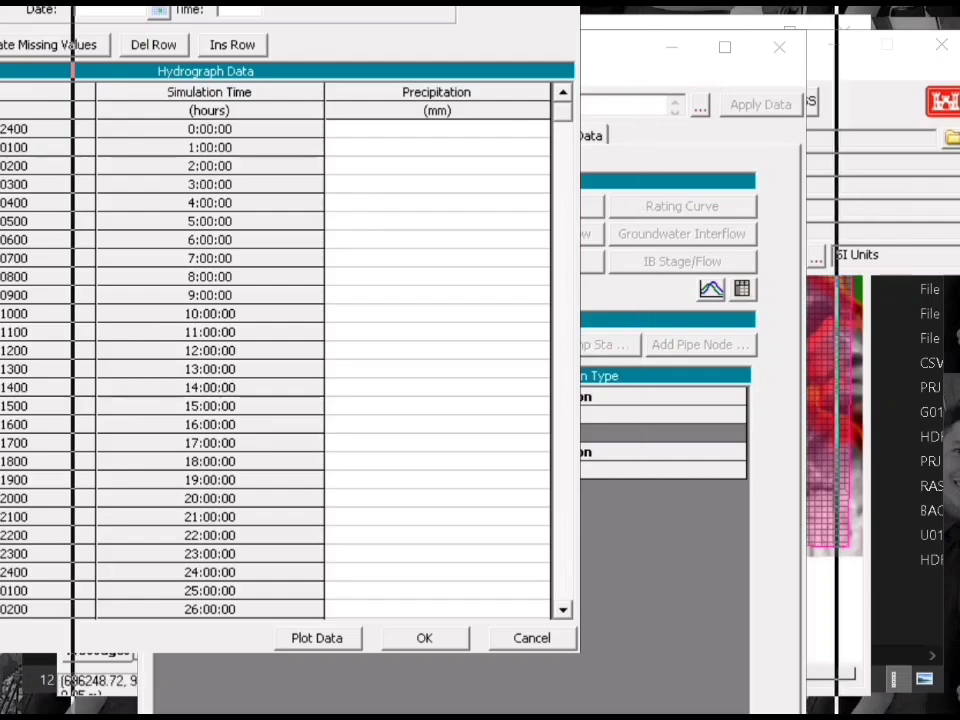
drag(200, 2, 448, 2)
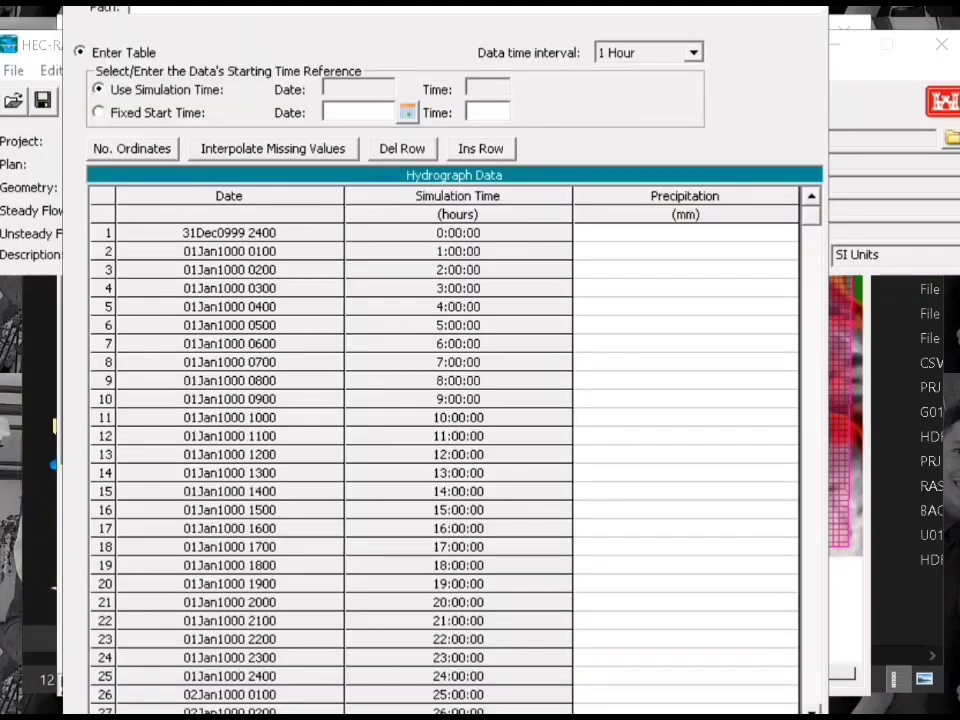
drag(60, 3, 172, 22)
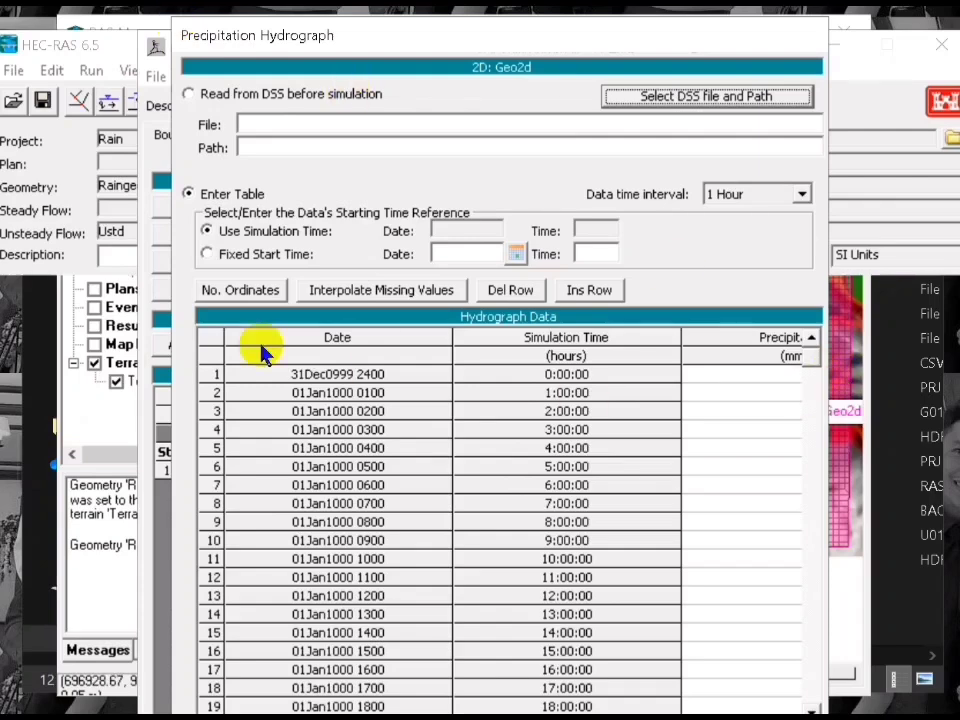
- Open Copy of Malaybalay Daily Data from the bukidnon folder, copy the rainfall values in D2:D32 and minimize the spreadsheet
click(40, 368)
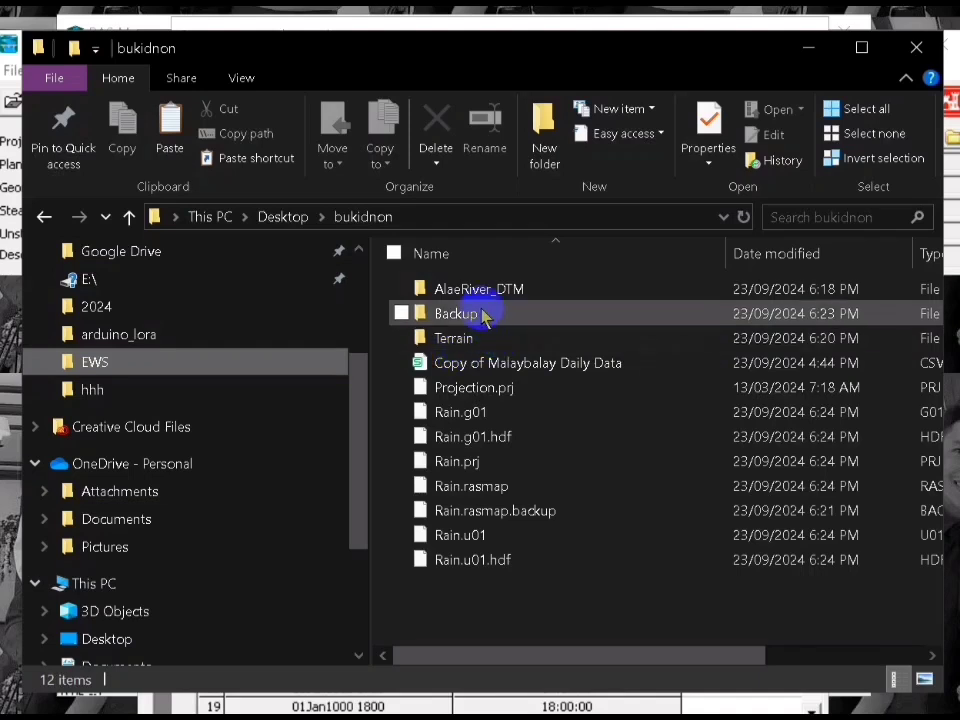
click(484, 368)
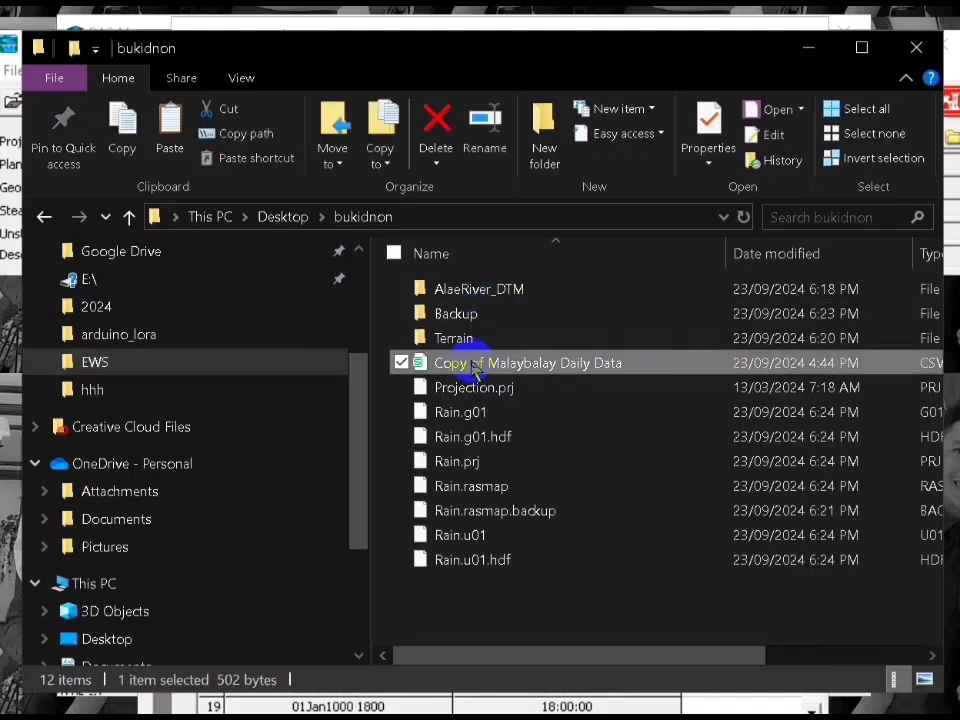
double_click(537, 370)
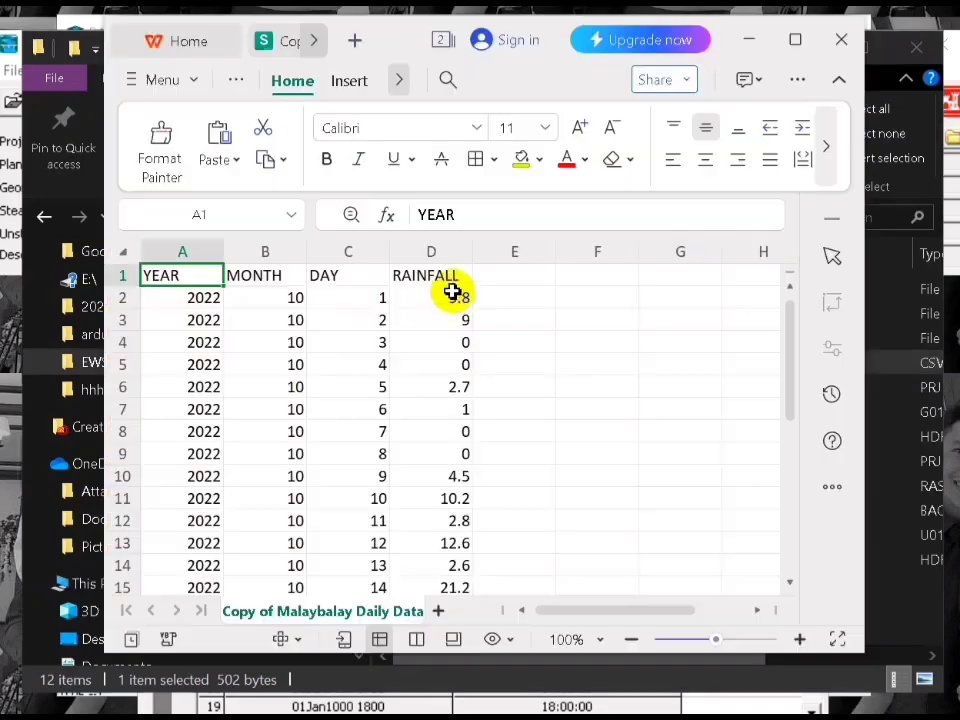
drag(453, 297, 452, 561)
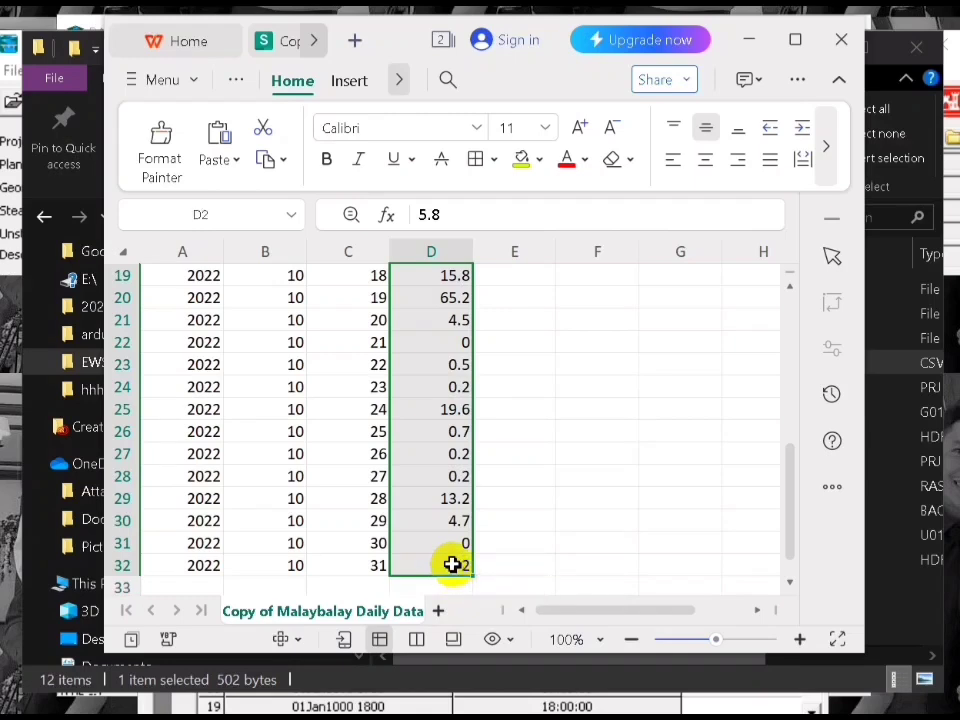
right_click(428, 395)
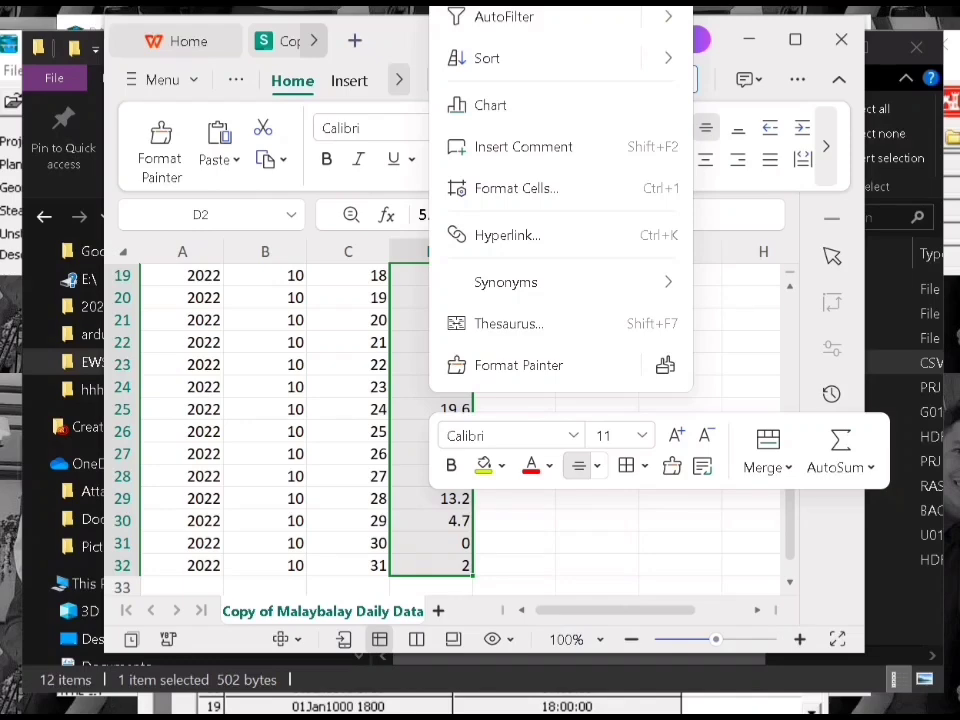
click(505, 3)
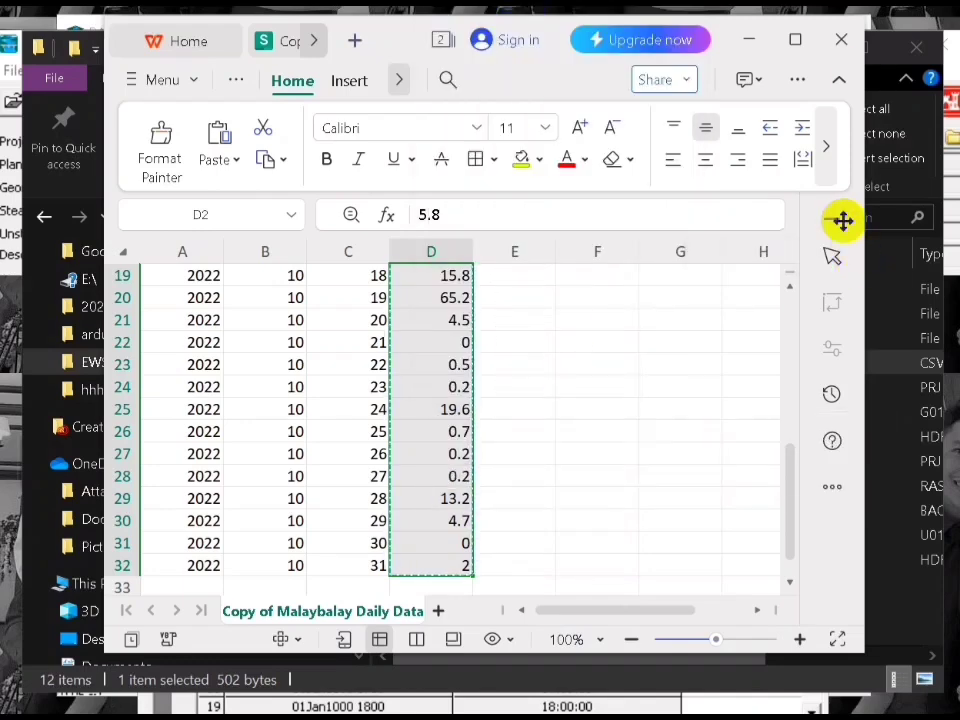
click(752, 39)
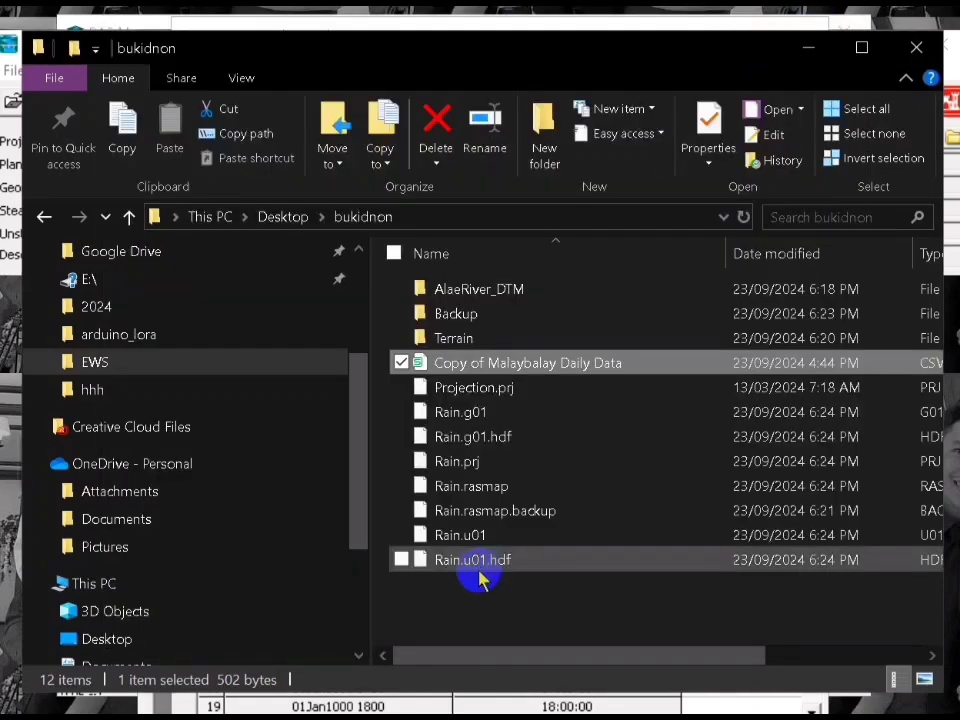
- Return to Geo2d's Precipitation Hydrograph in HEC-RAS and set the data time interval to 1 Day
click(722, 717)
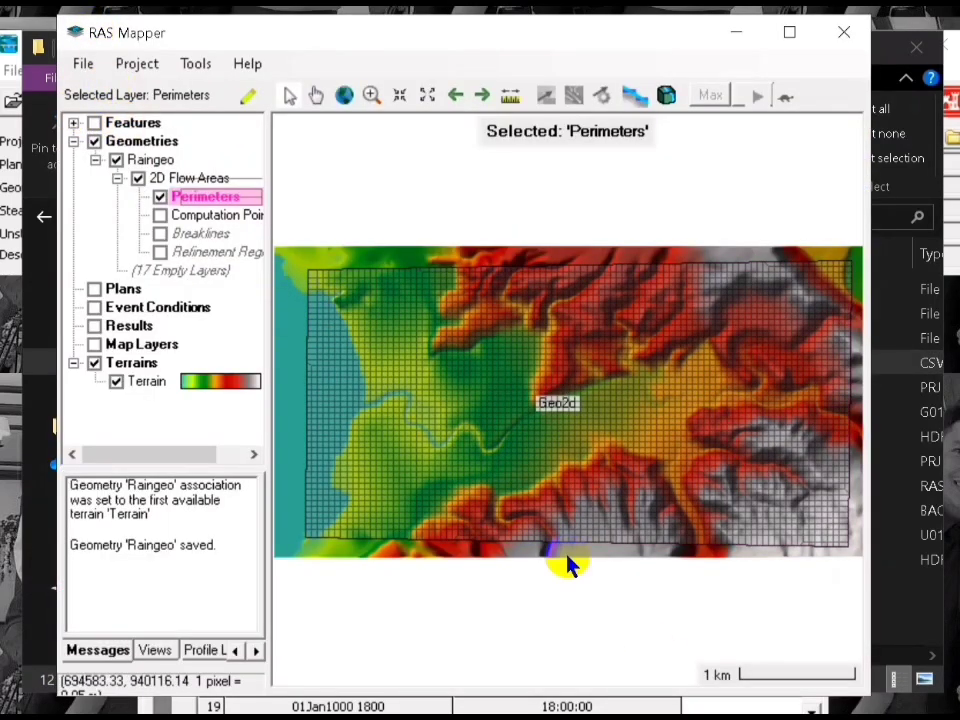
mouse_move(375, 717)
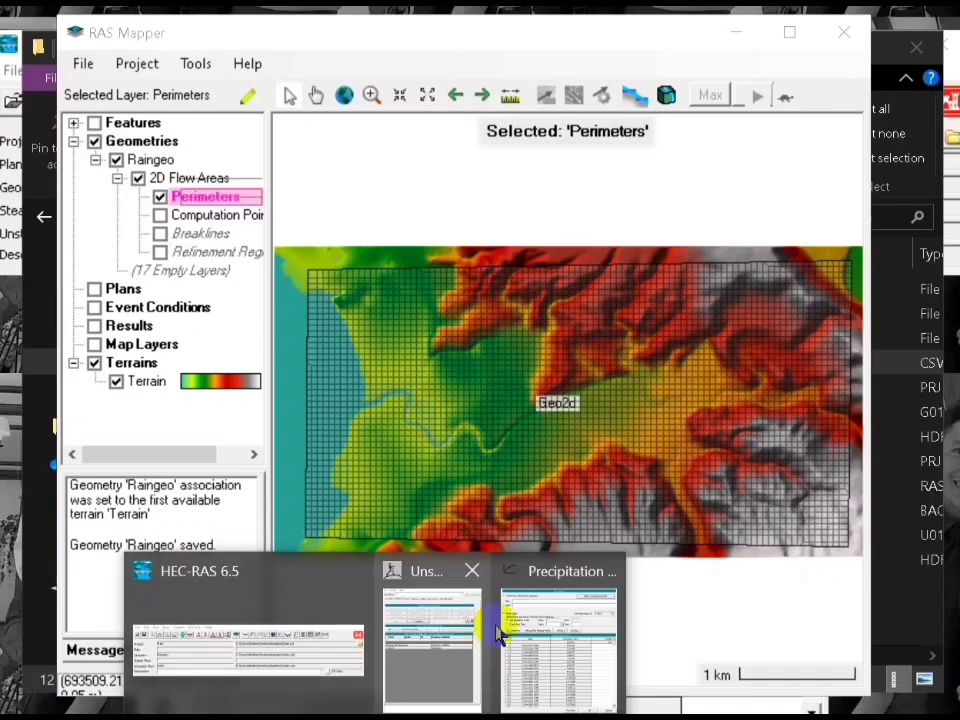
click(576, 622)
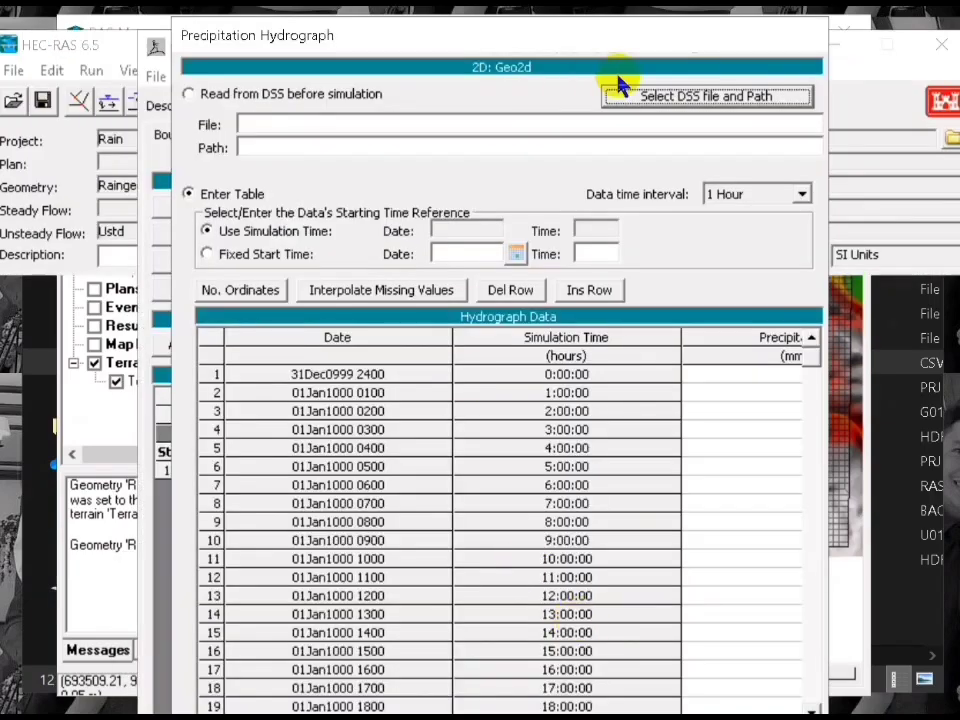
click(805, 195)
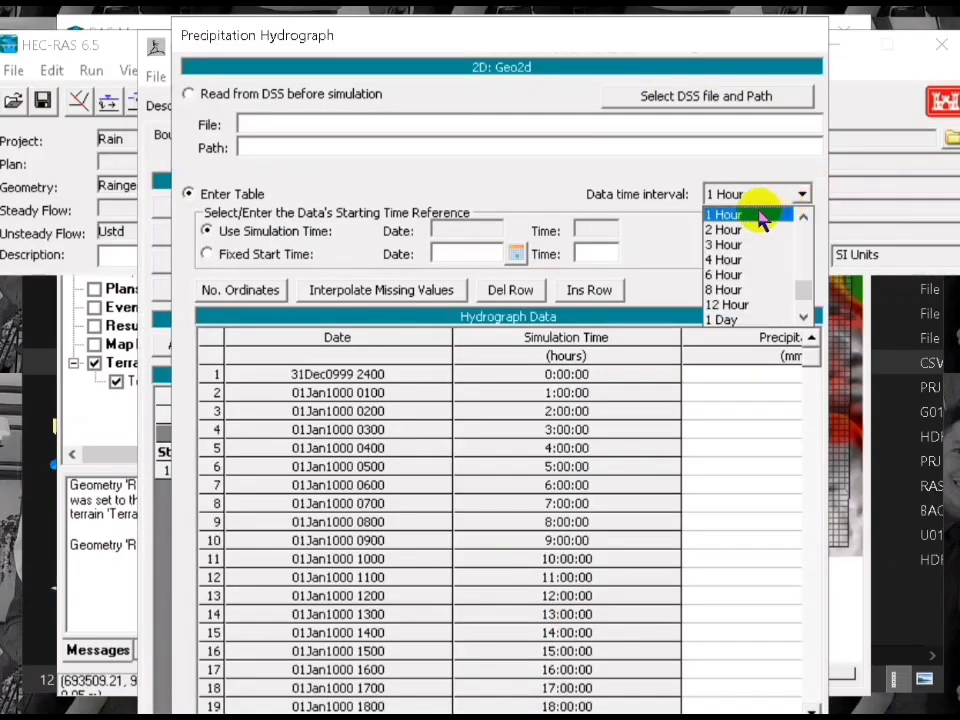
click(731, 320)
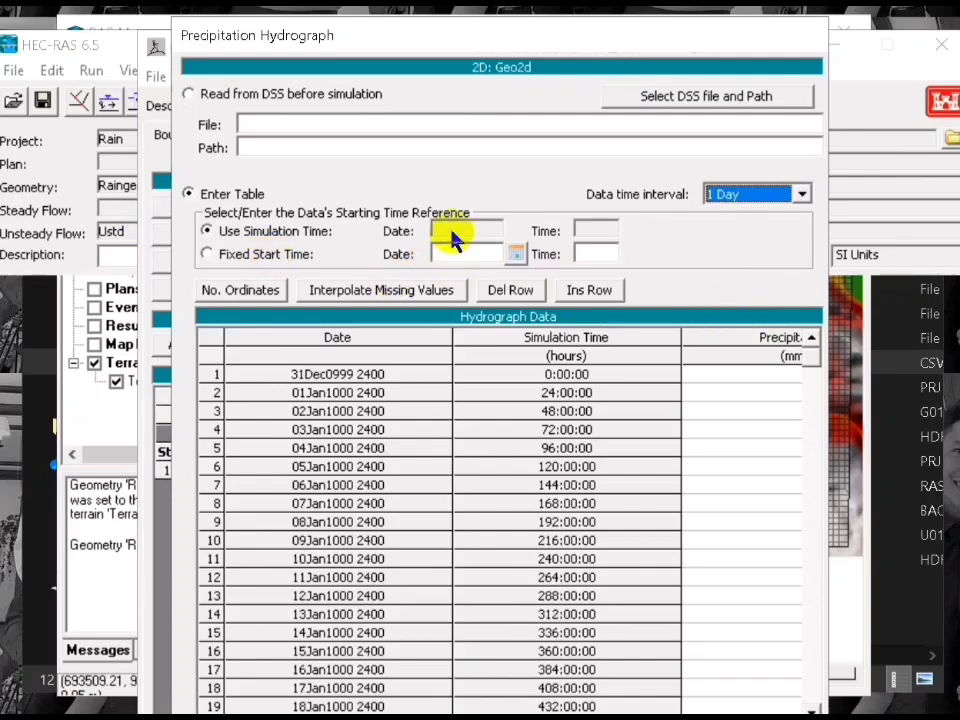
- Give the precipitation data a fixed start time of 01Nov2022 at 2400
click(249, 252)
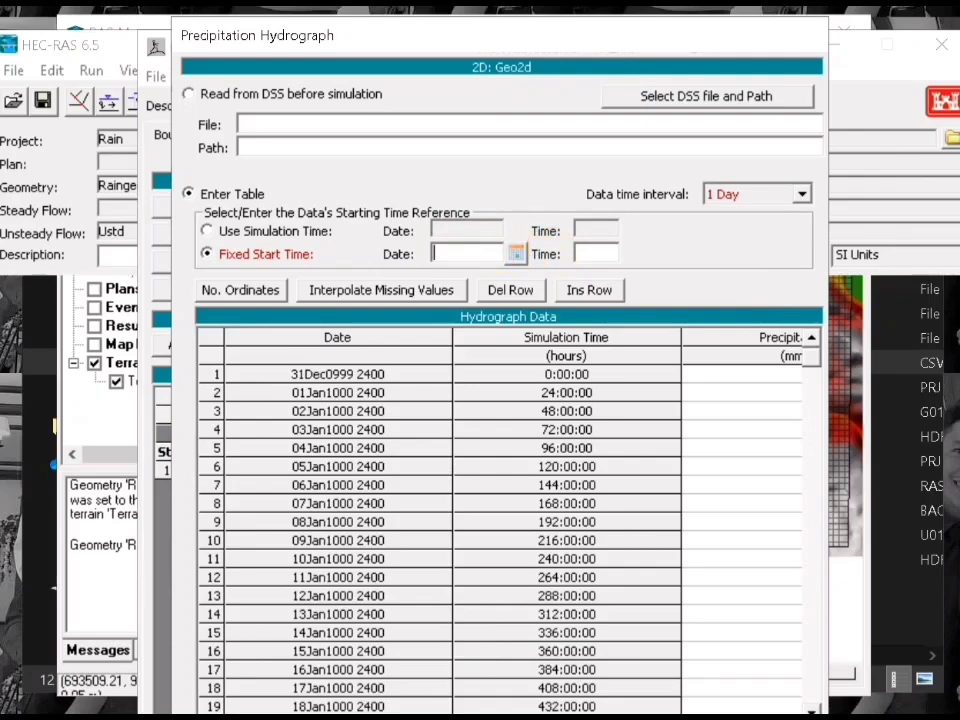
text(01Nov2022)
key(Tab)
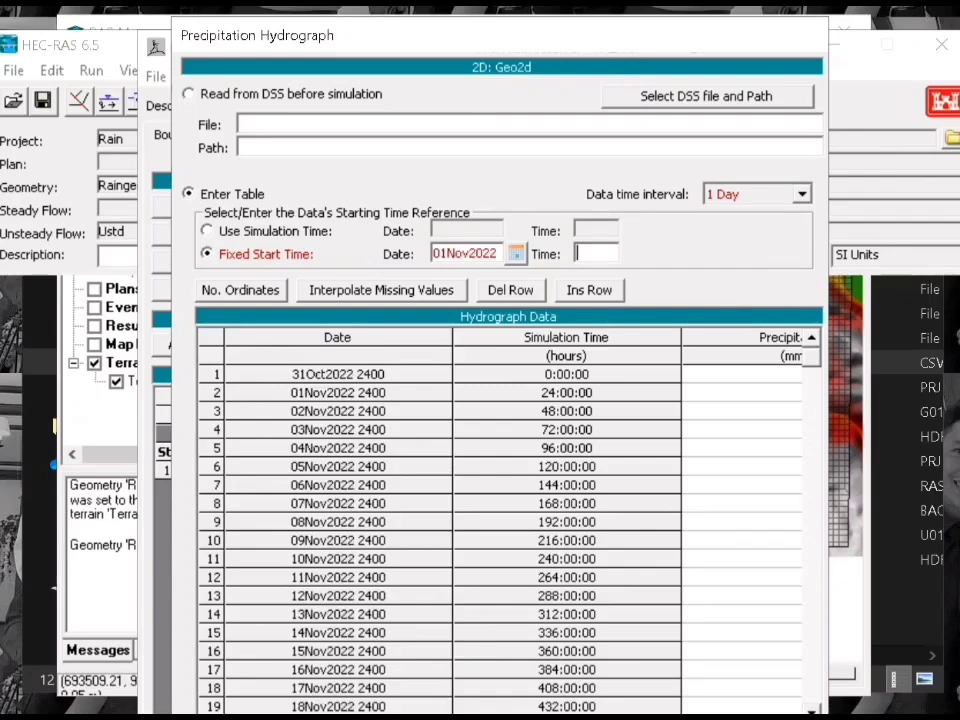
text(2400)
- Paste the copied rainfall values into the whole Precipitation column and accept the hydrograph
click(747, 364)
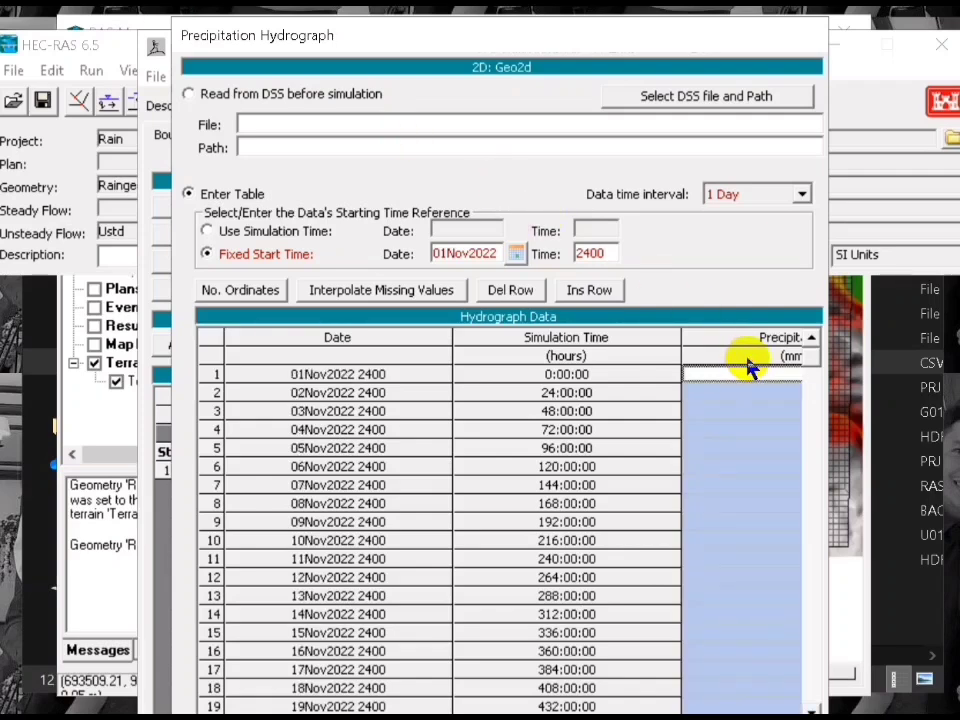
key(ctrl+v)
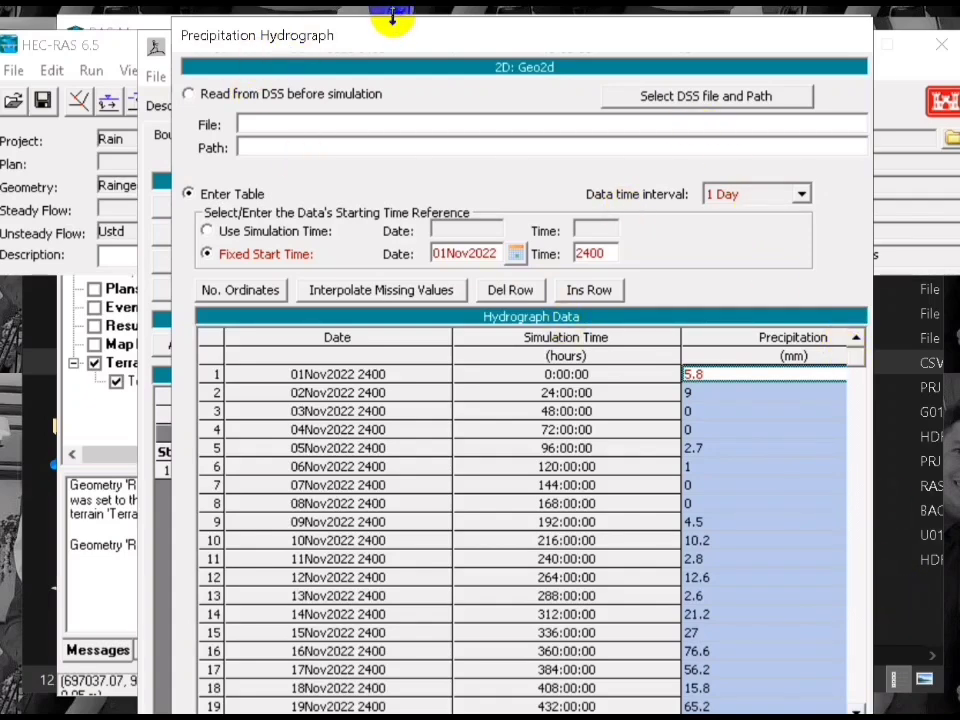
drag(393, 18, 413, 188)
click(709, 591)
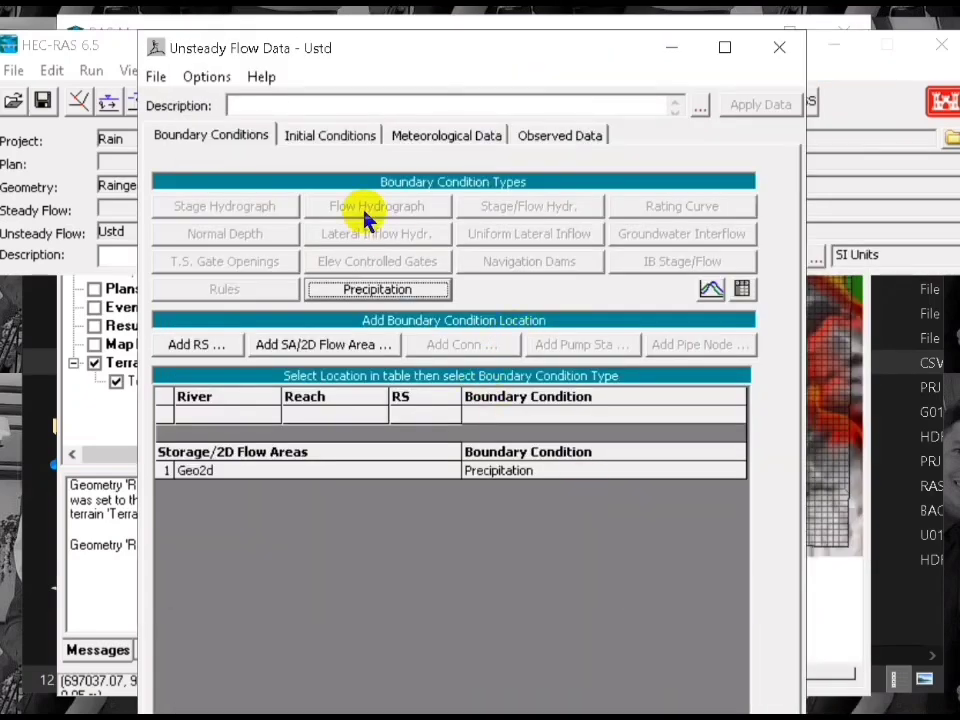
- Save the Ustd unsteady flow data, close its editor and save the Rain project
click(206, 84)
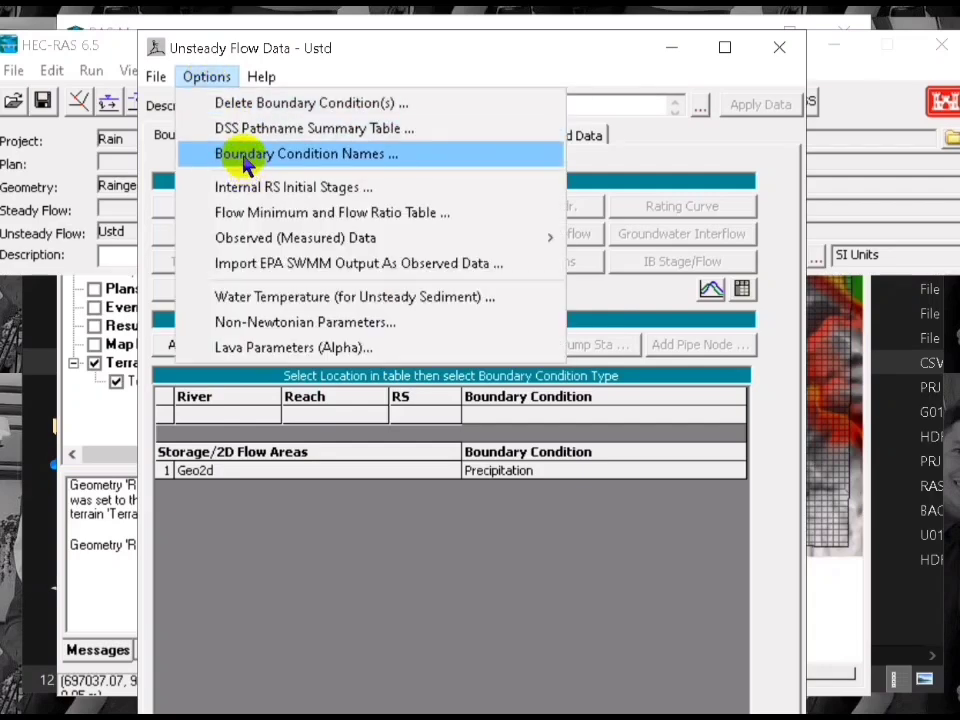
mouse_move(158, 72)
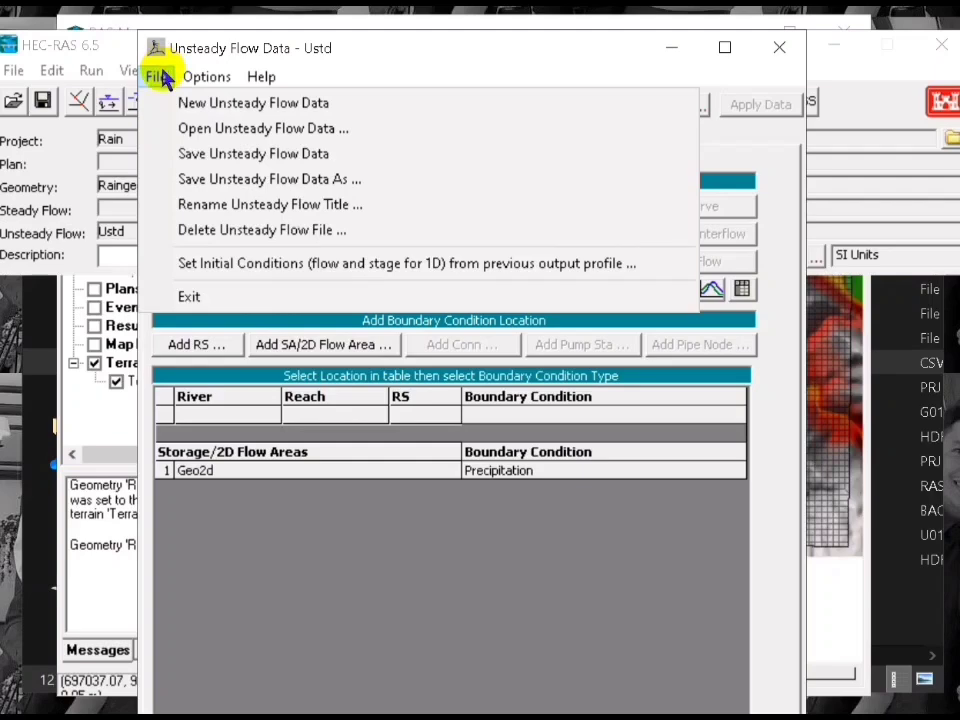
click(199, 154)
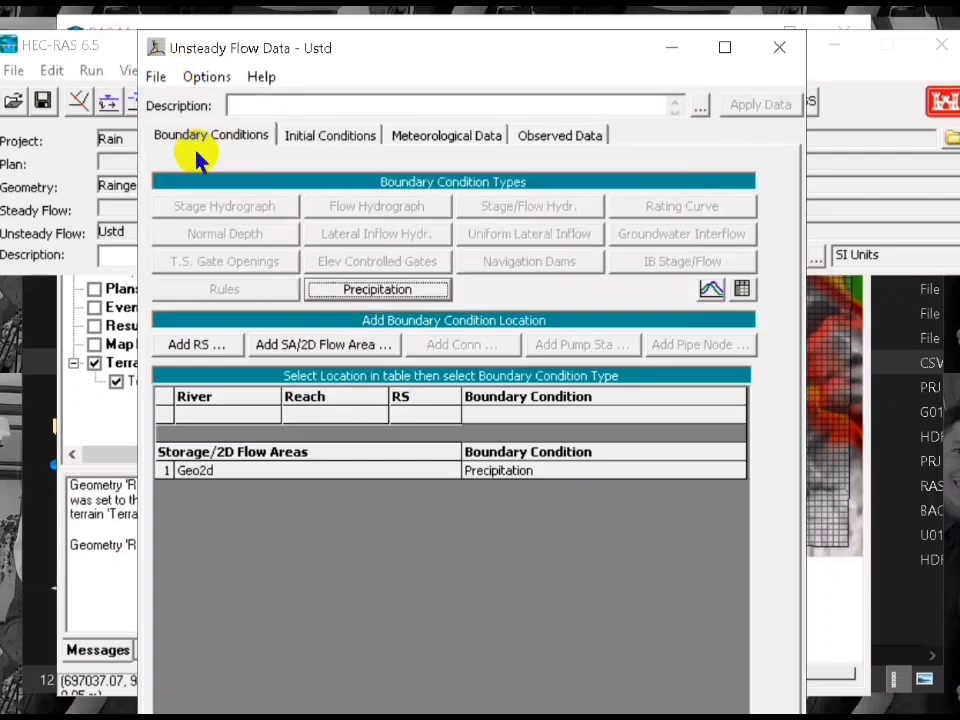
click(781, 50)
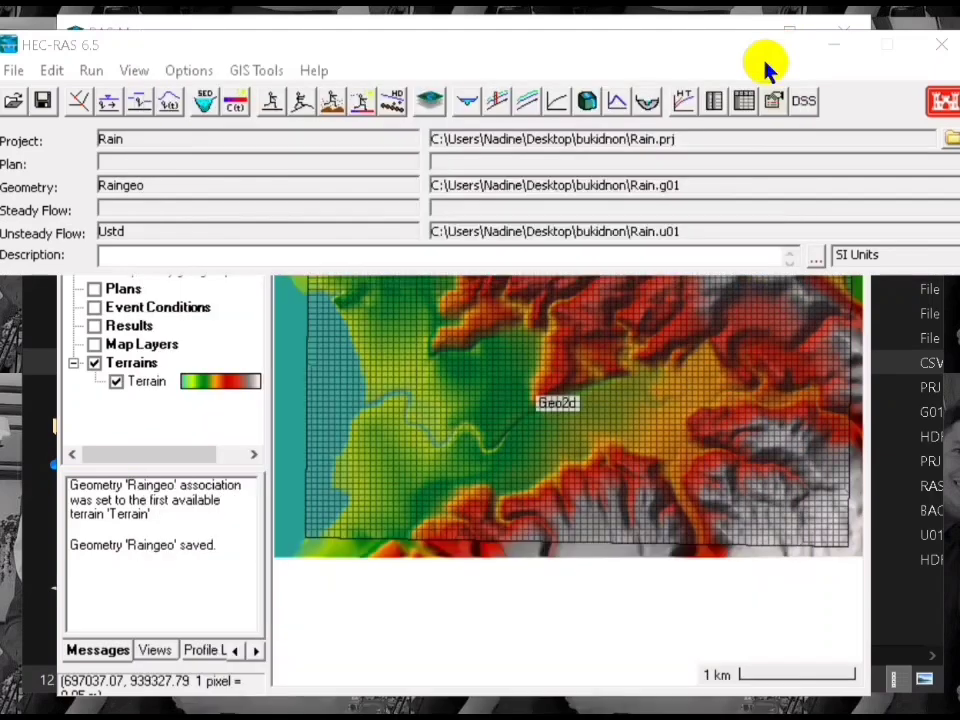
click(42, 100)
- Open the Unsteady Flow Analysis and bring its Computation Options and Tolerances fully into view
click(90, 72)
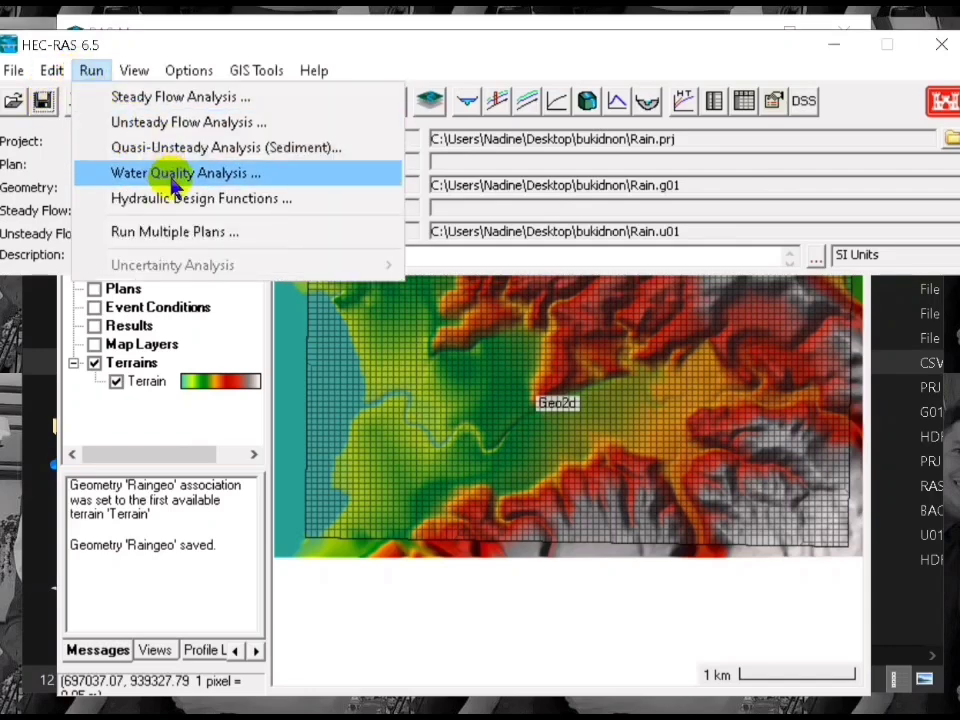
click(161, 122)
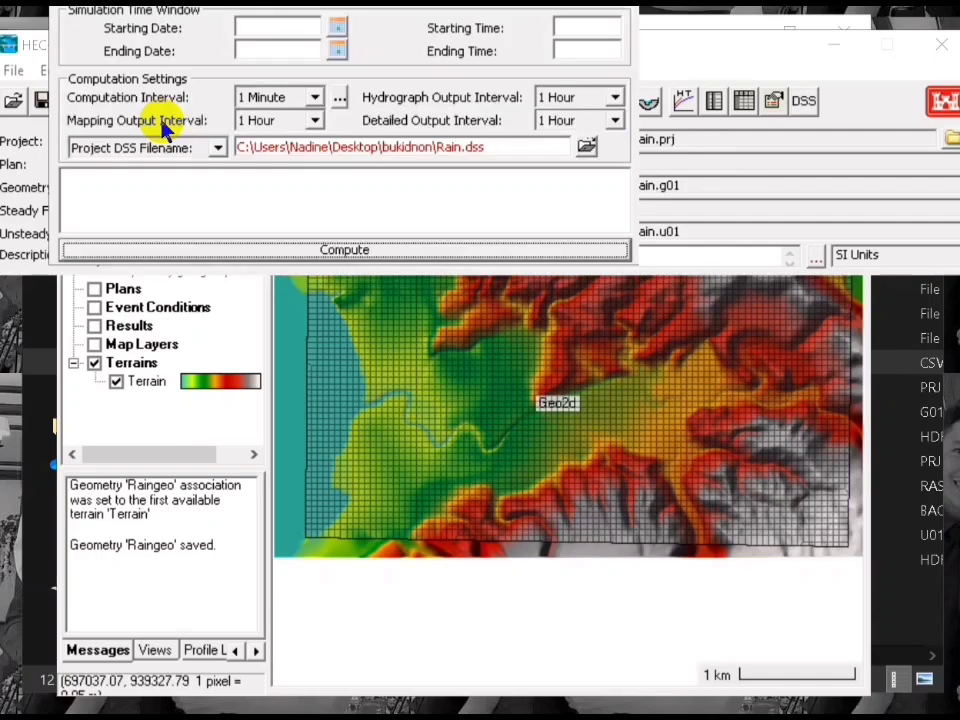
drag(480, 22, 501, 70)
click(236, 89)
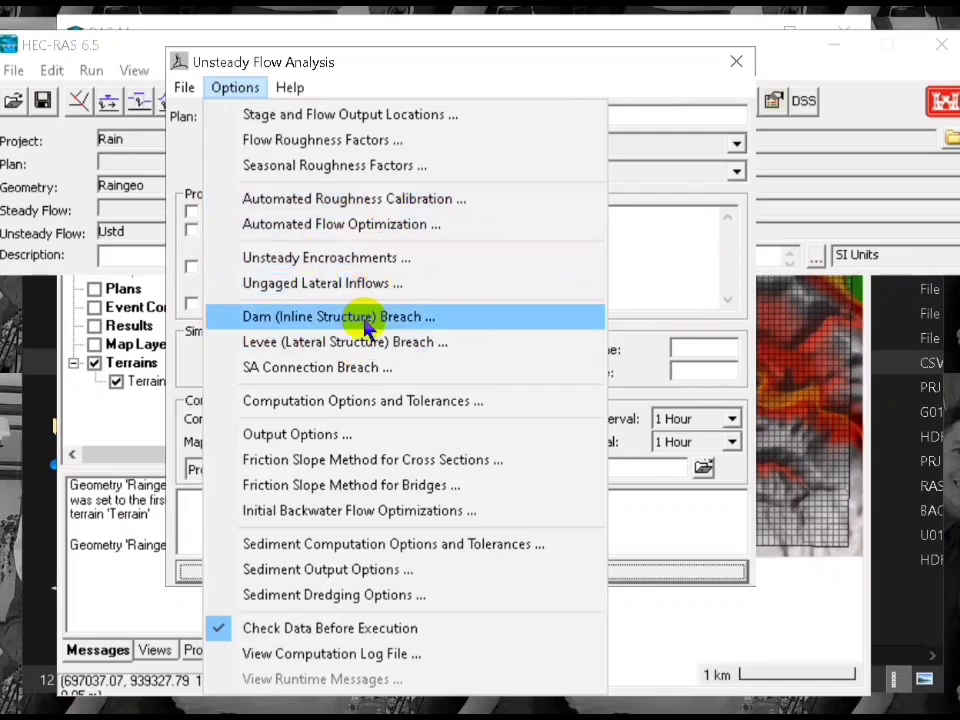
click(375, 404)
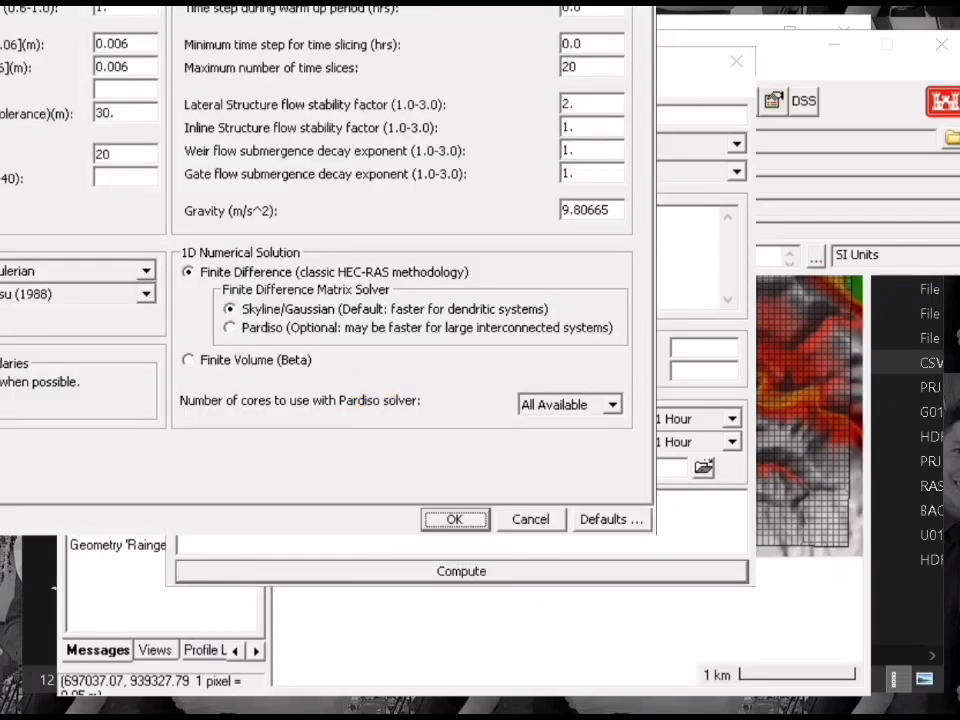
drag(476, 5, 681, 71)
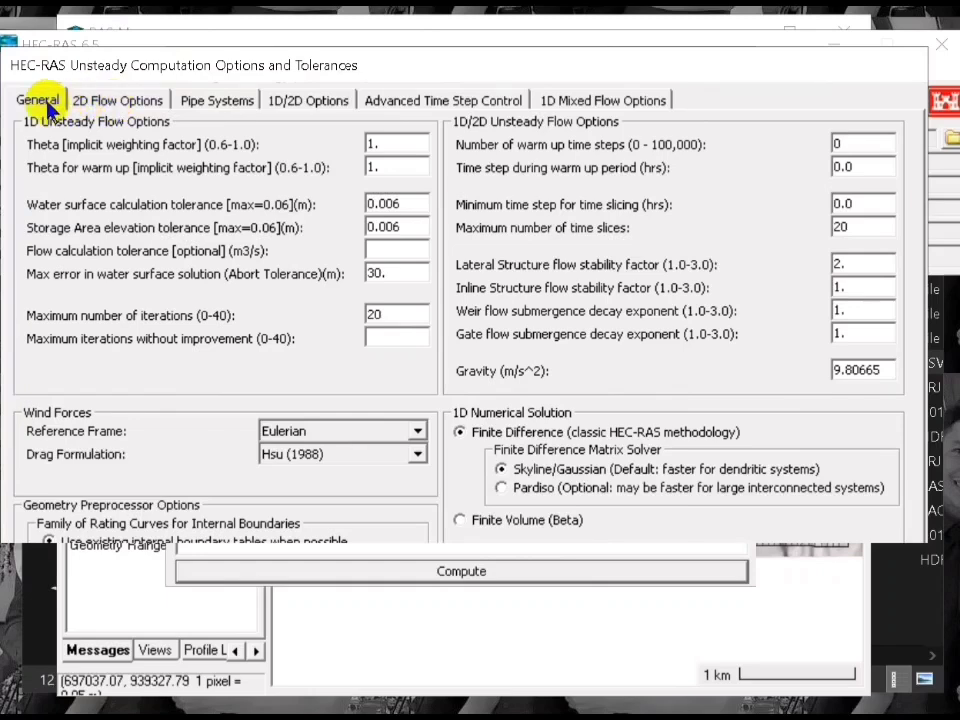
- Set the default Initial Conditions Time for 2D flow to 10 hours and accept the computation options
click(92, 106)
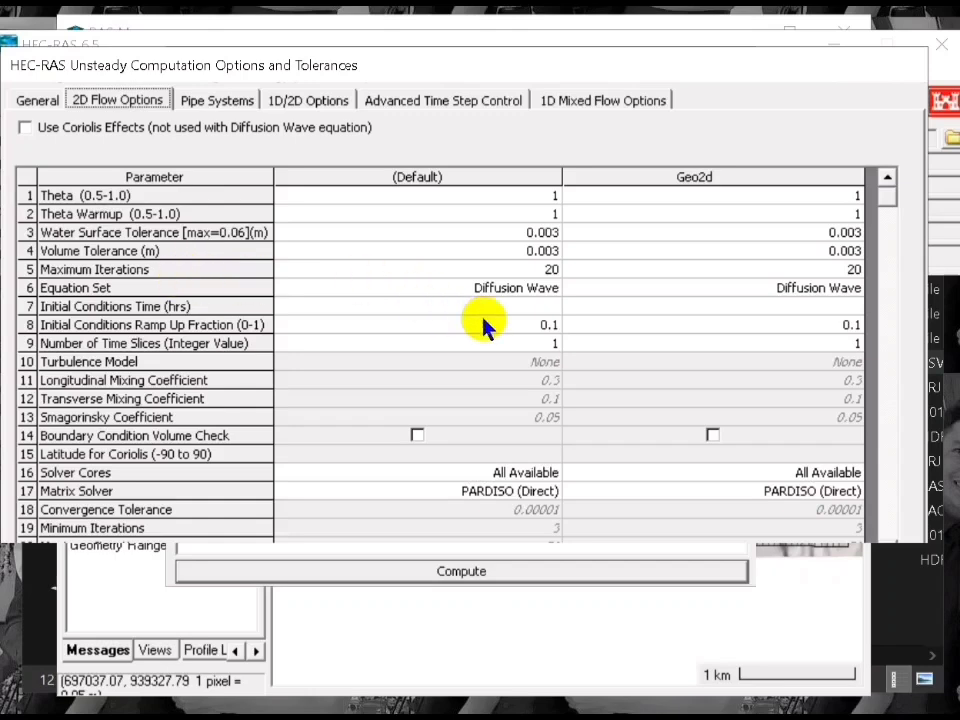
click(515, 310)
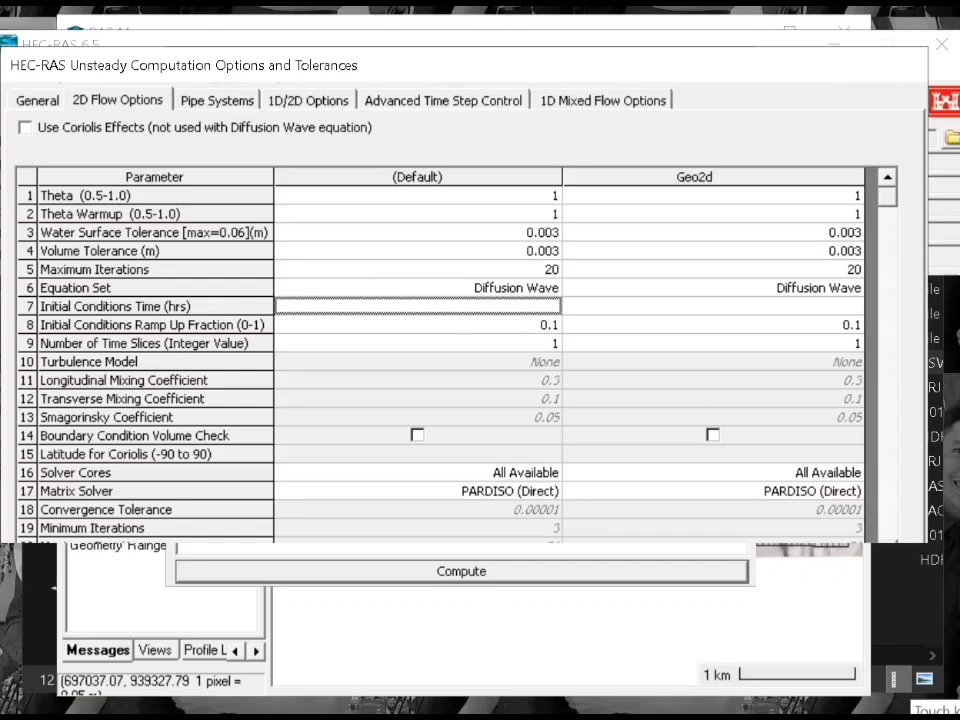
text(10)
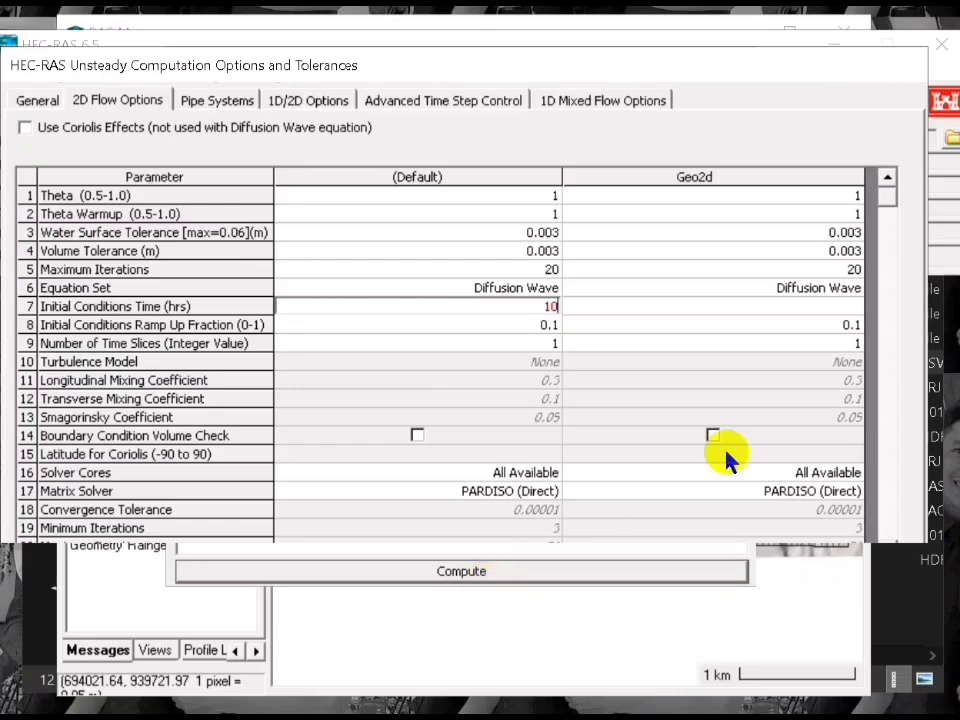
drag(885, 206, 879, 161)
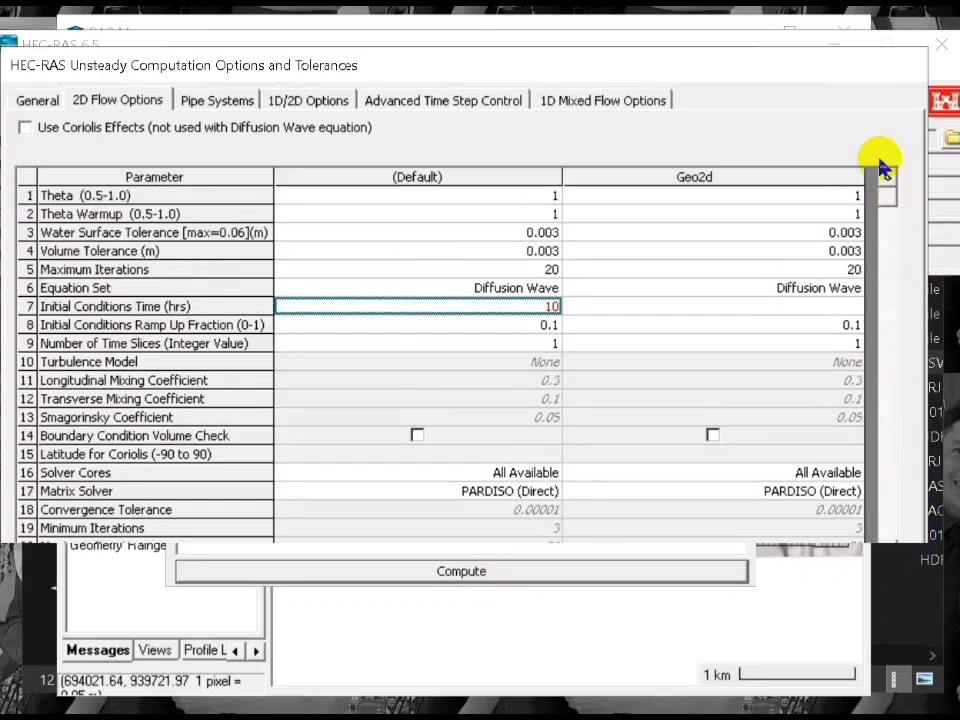
click(22, 102)
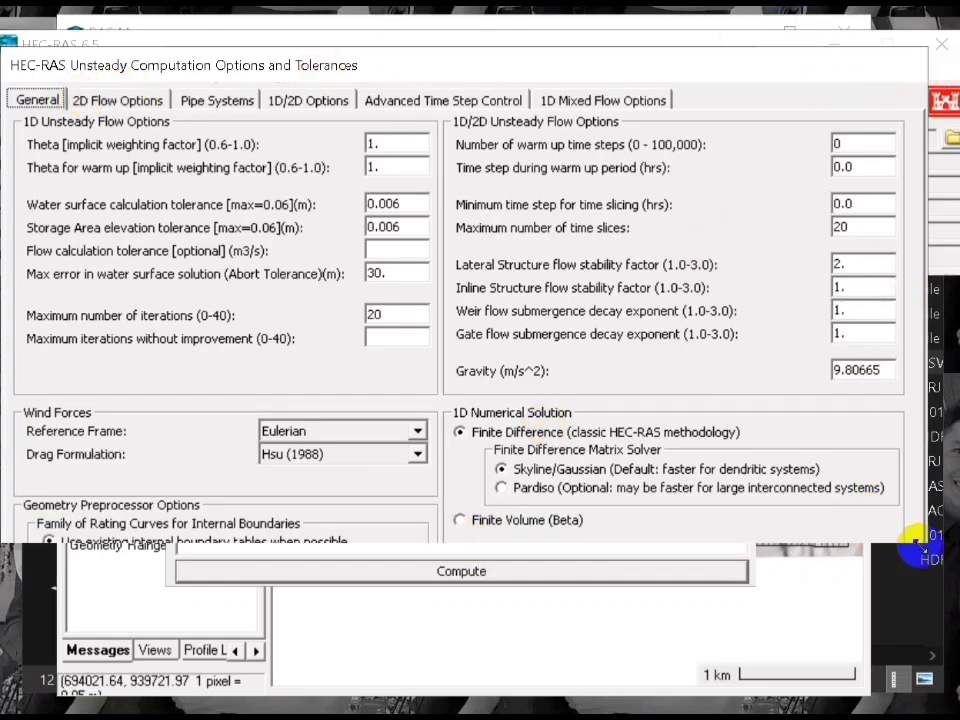
drag(915, 545, 932, 640)
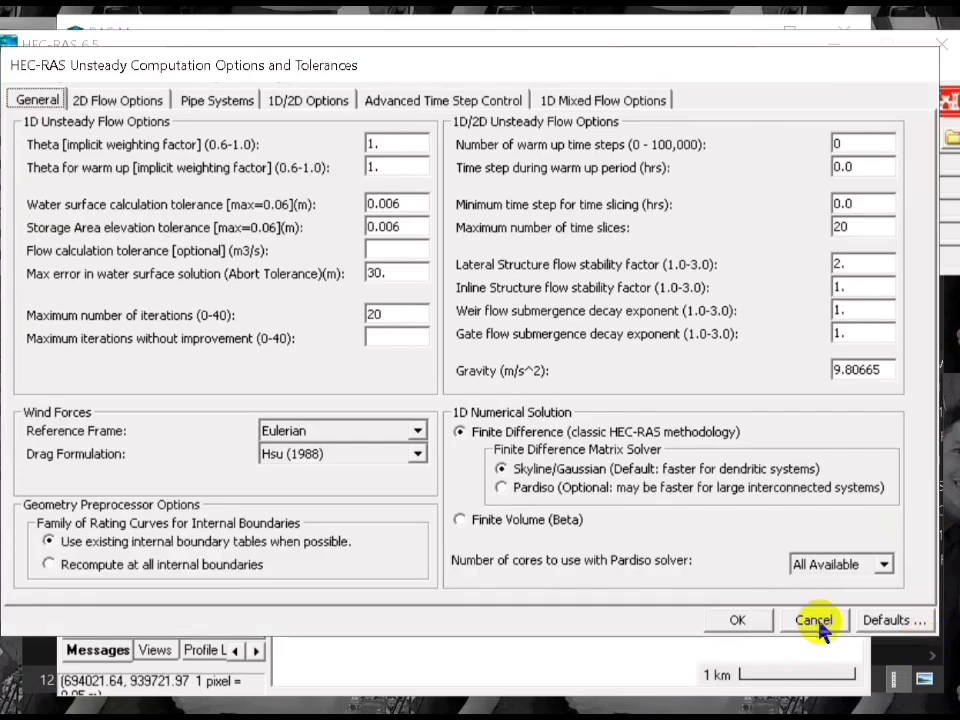
click(757, 626)
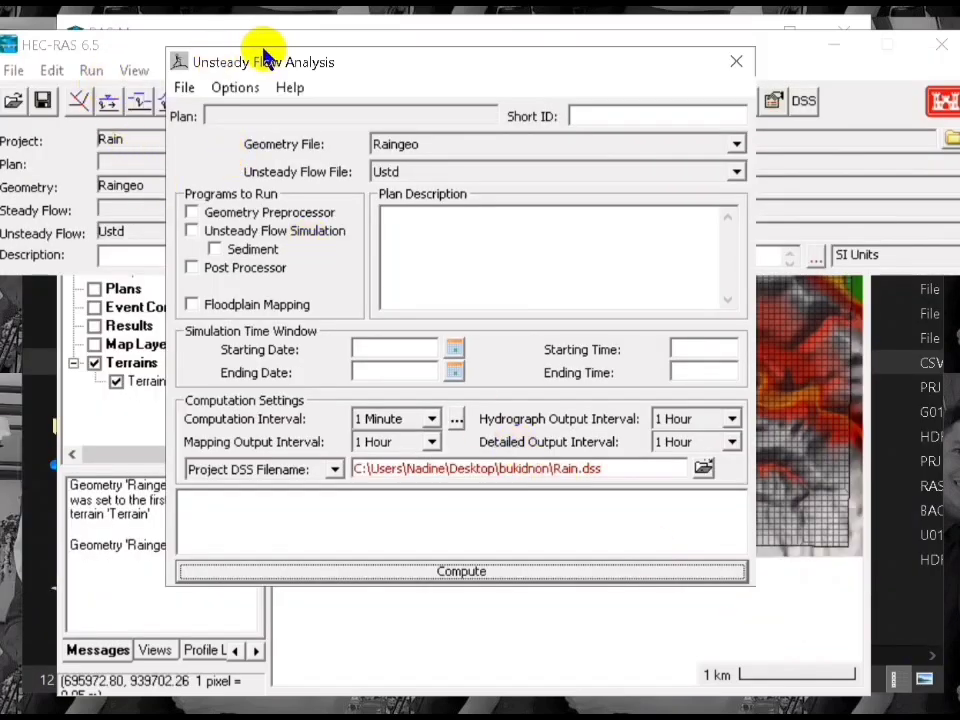
- Save the plan in the bukidnon folder with the title 01 and the short identifier 01
click(183, 88)
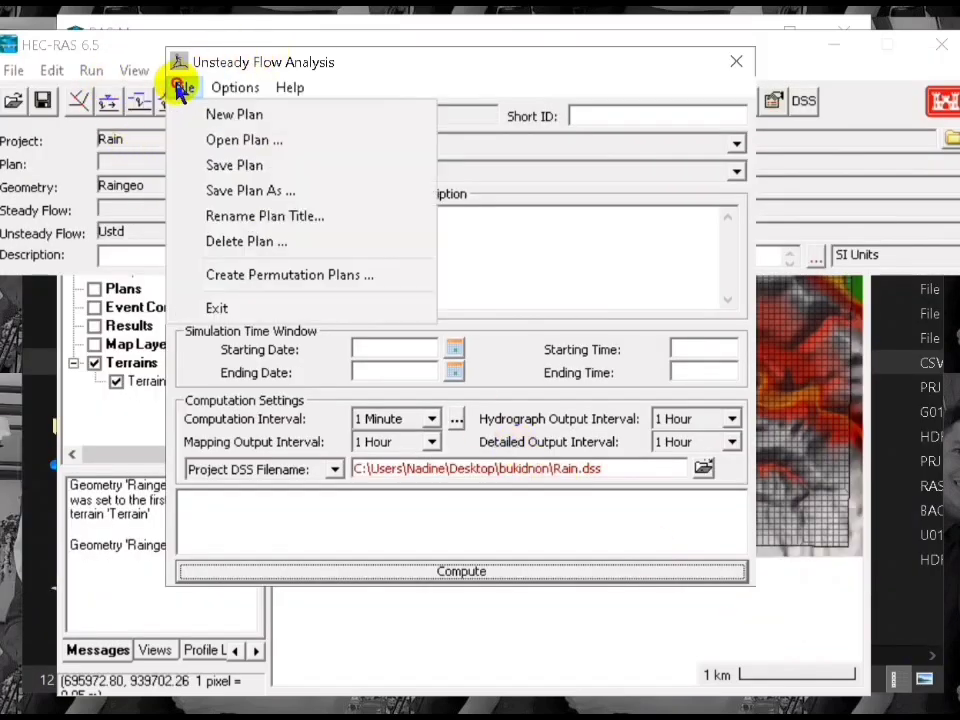
click(229, 165)
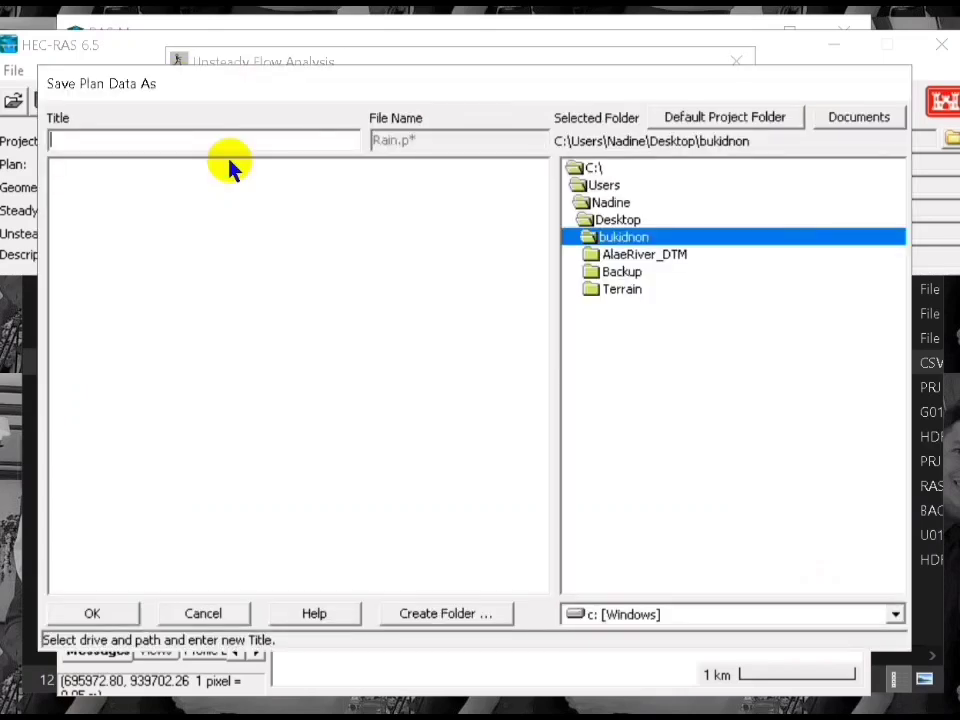
click(111, 139)
text(01)
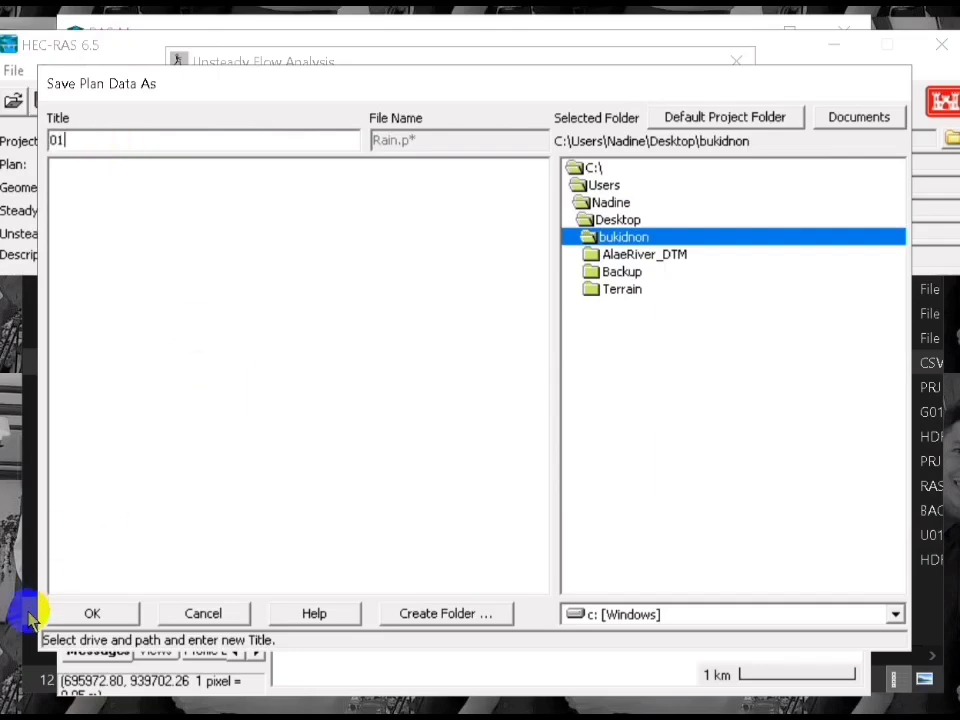
click(92, 614)
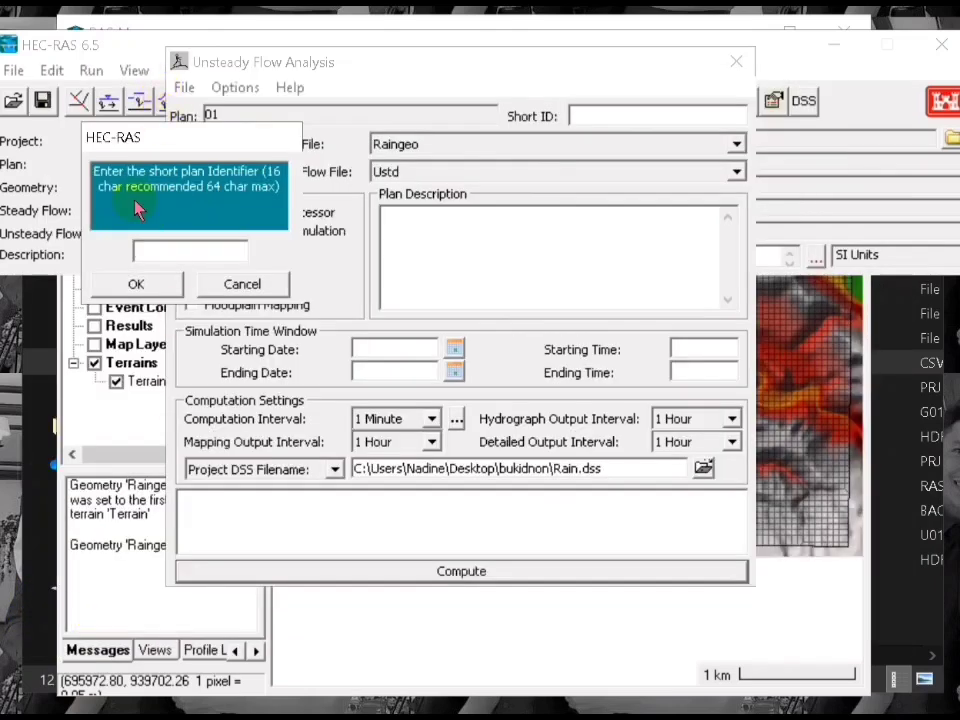
text(01)
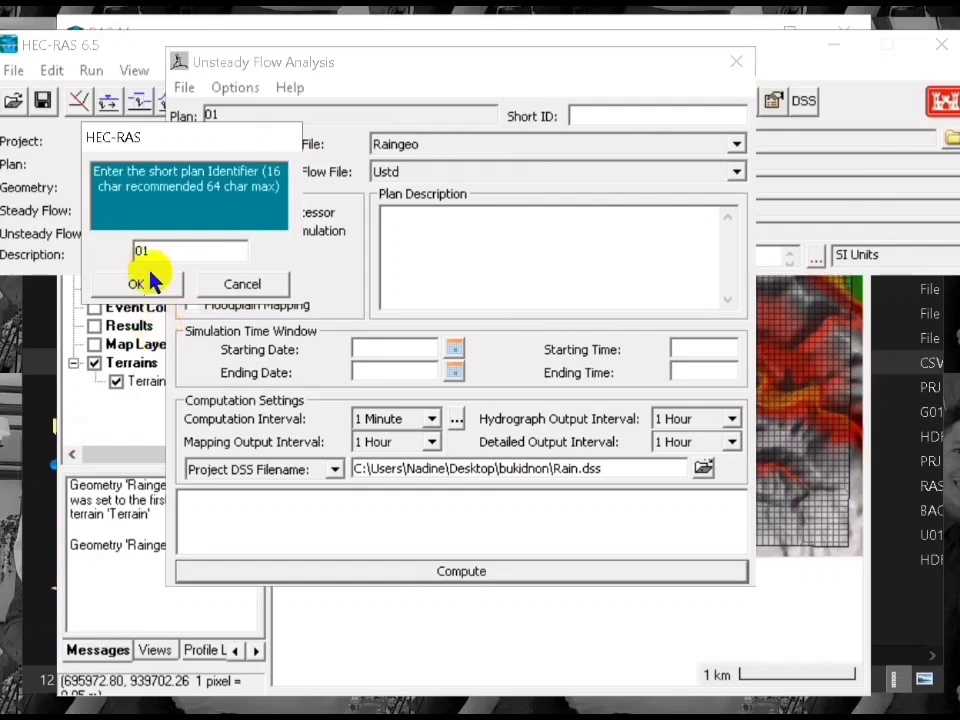
click(150, 284)
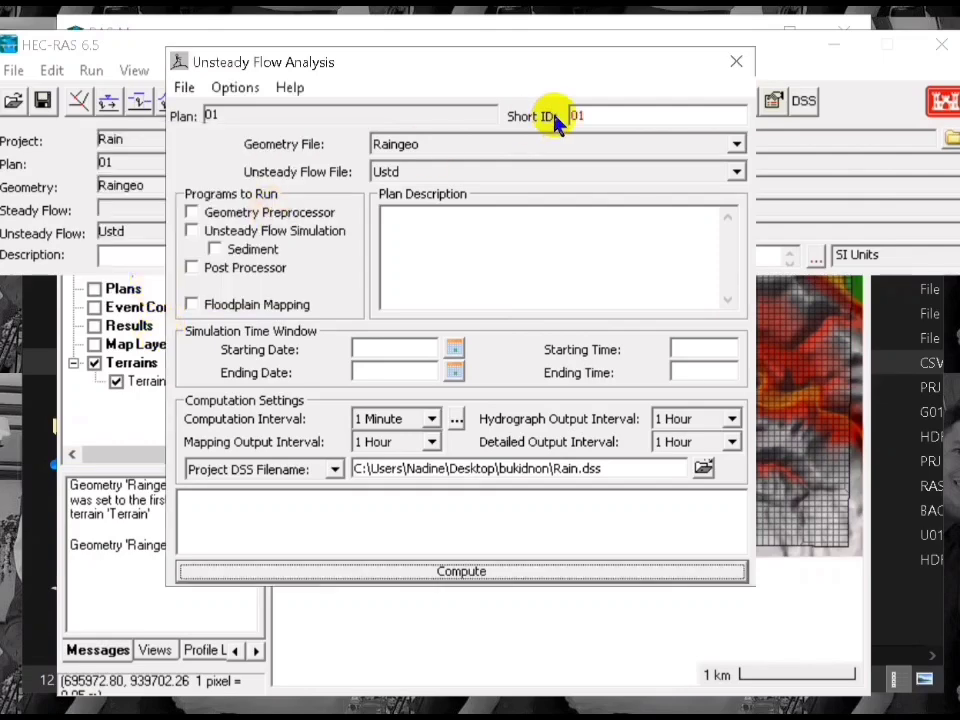
- Enable the Geometry Preprocessor, Unsteady Flow Simulation and Post Processor for plan 01
click(191, 213)
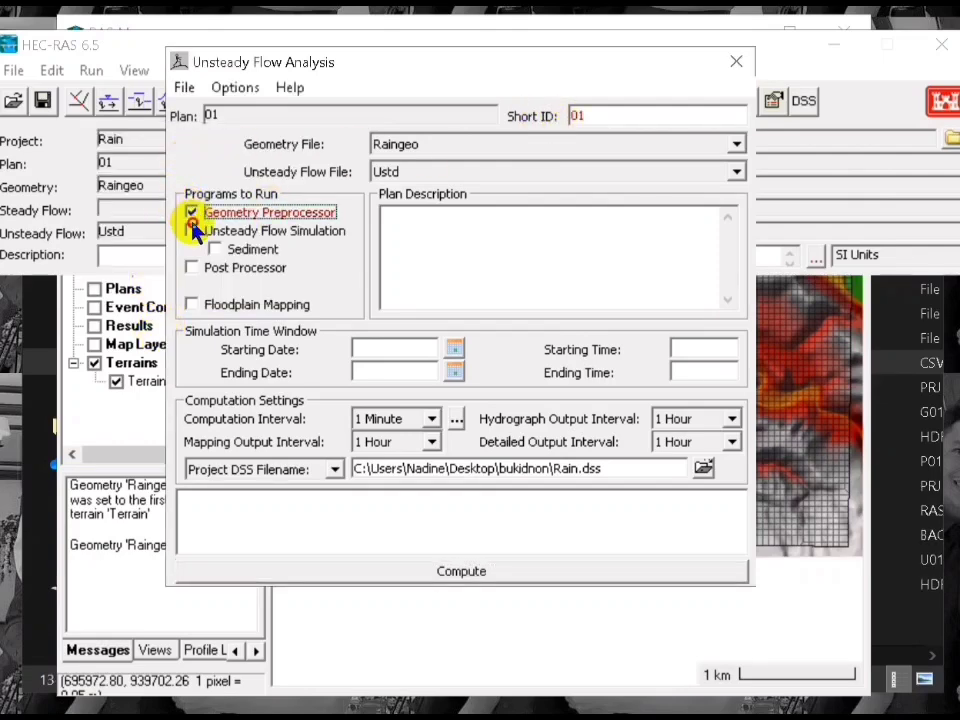
click(192, 231)
click(192, 267)
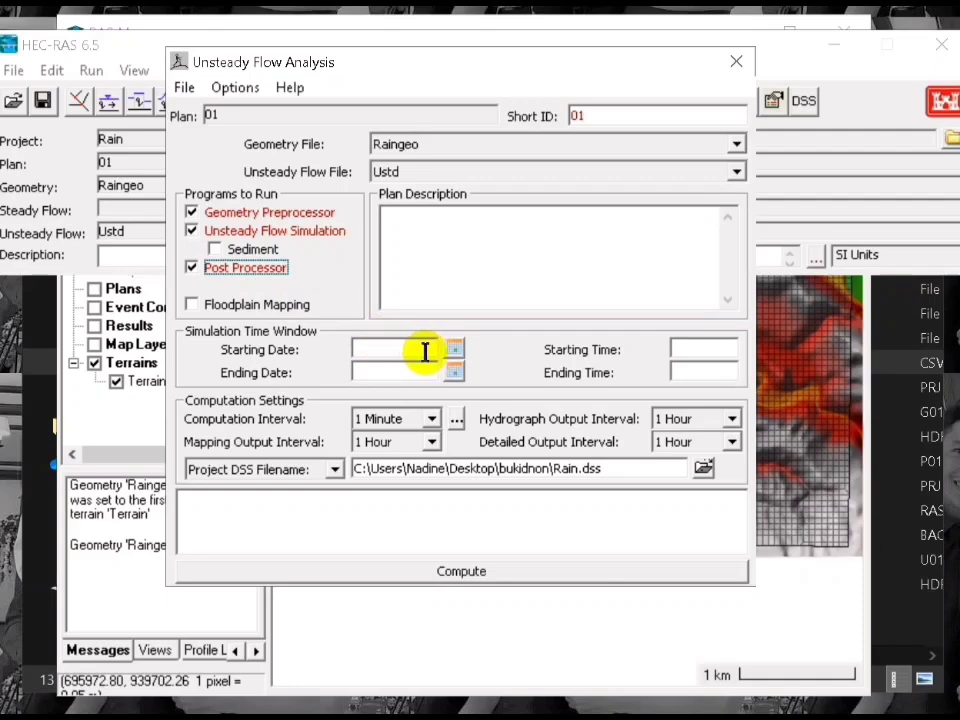
- Set the simulation time window from 01Nov2022 at 2400 to 01Dec2022 at 2400 and save the plan
click(402, 348)
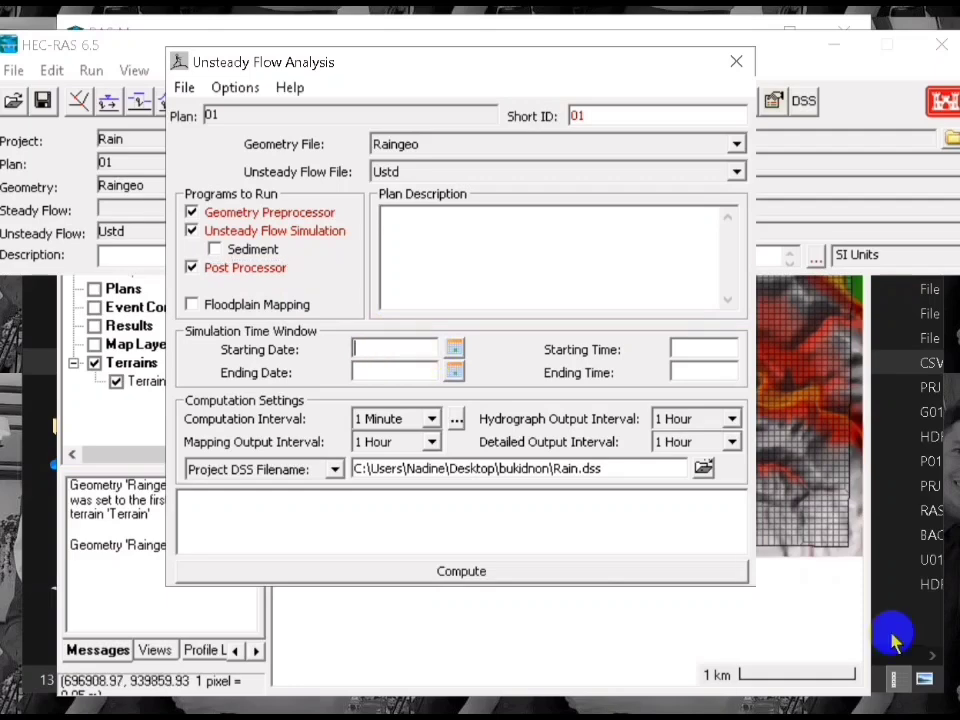
click(418, 348)
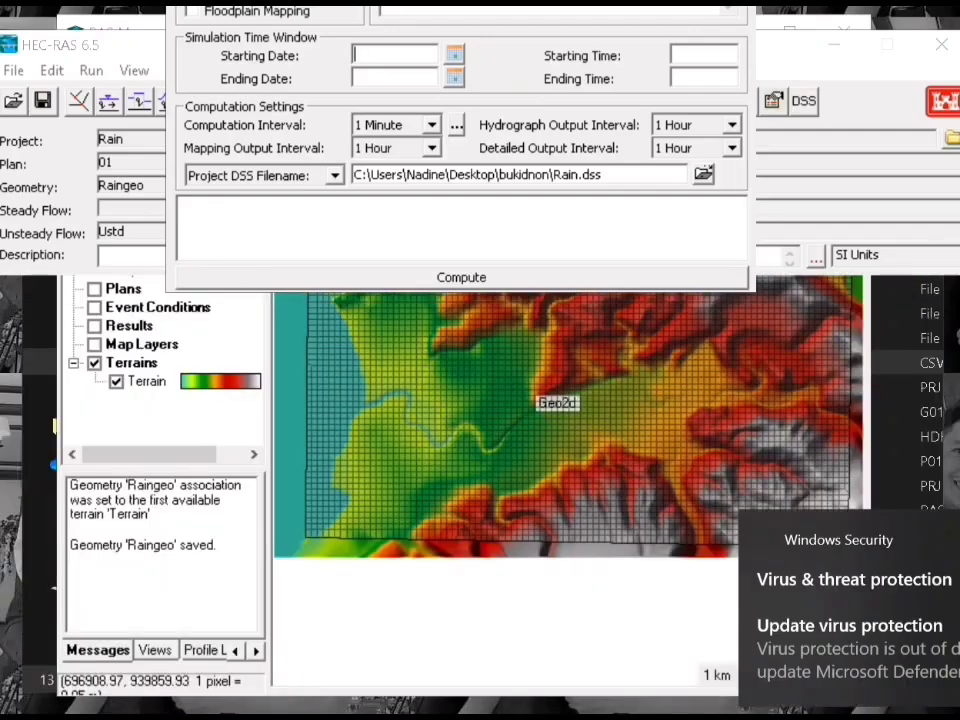
click(43, 101)
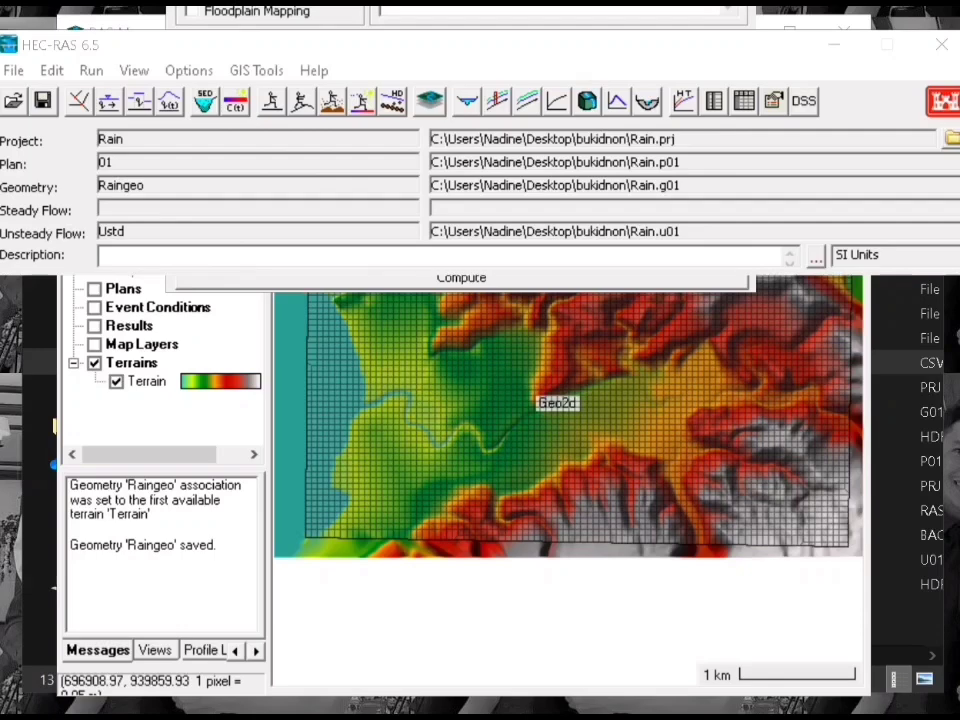
drag(475, 0, 505, 7)
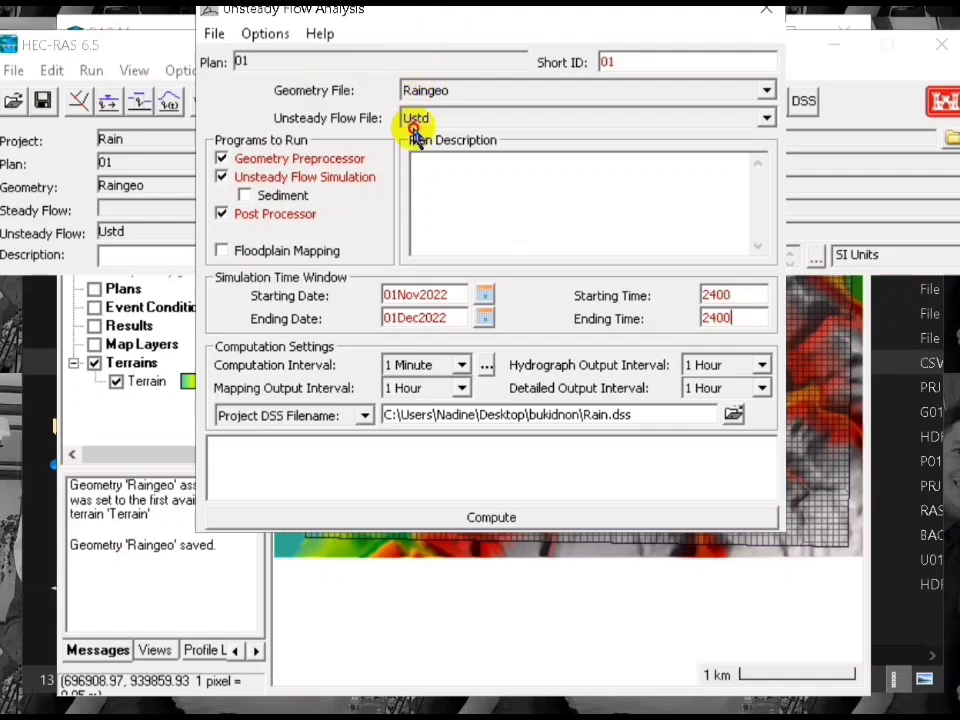
drag(390, 12, 383, 104)
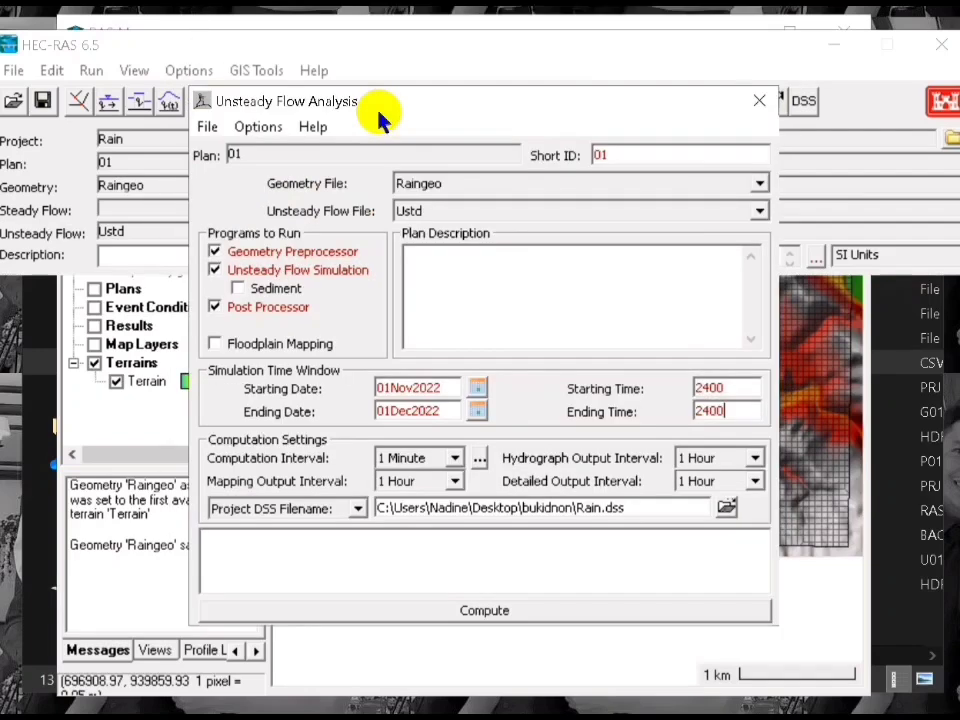
click(205, 124)
click(272, 205)
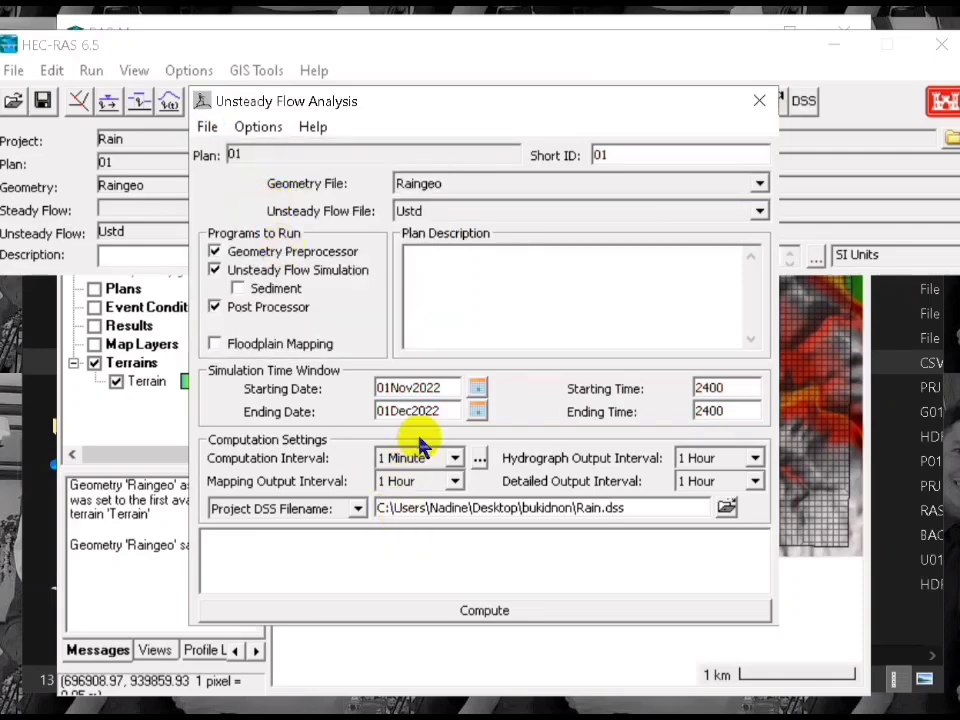
- Compute plan 01 and close the computation window once the run is complete
click(495, 612)
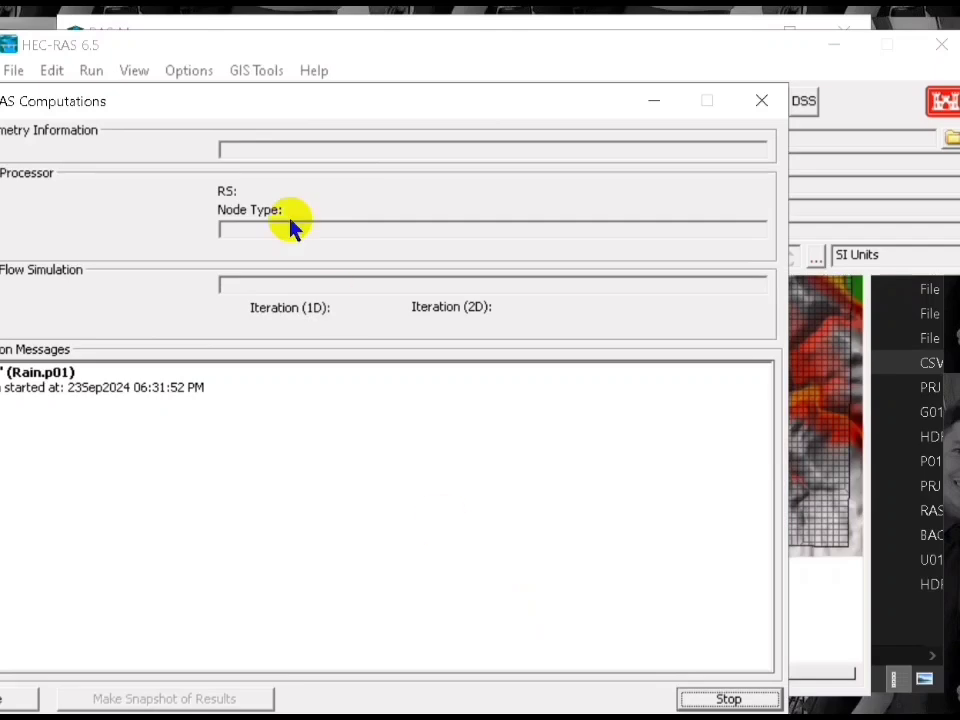
mouse_move(233, 48)
mouse_down()
mouse_move(321, 51)
mouse_move(245, 53)
mouse_up()
drag(0, 105, 70, 70)
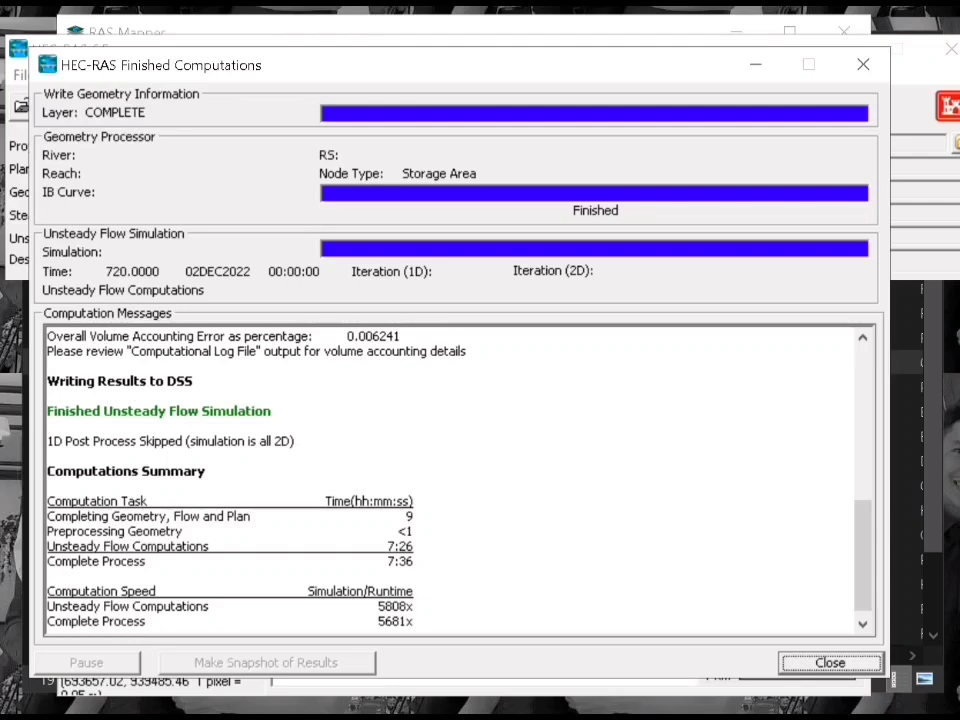
click(830, 663)
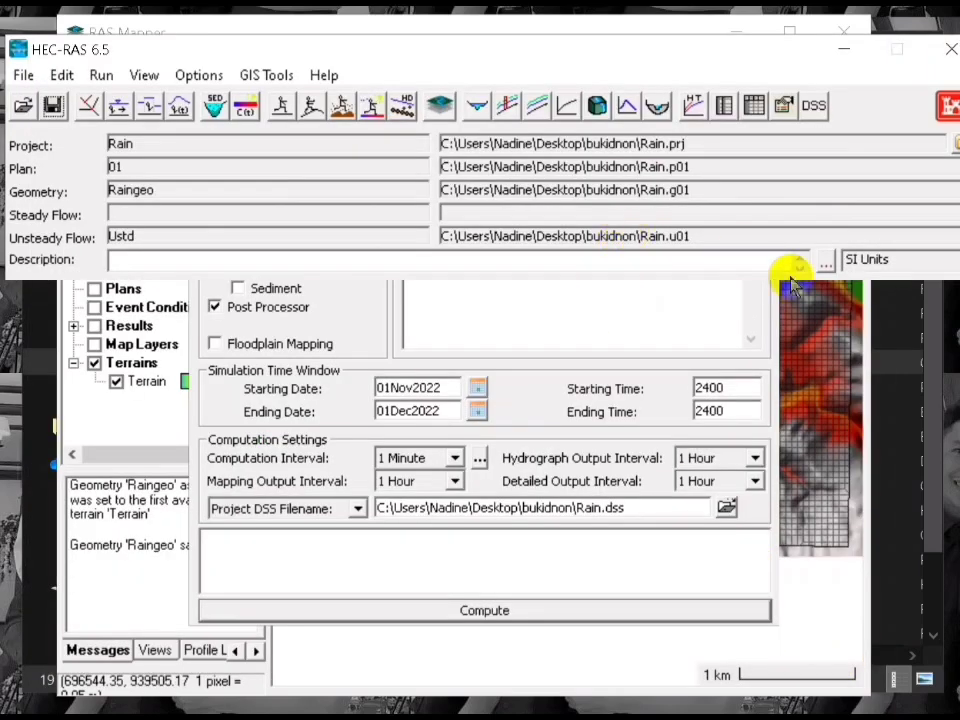
- Bring up RAS Mapper and hide the Raingeo geometry so only the terrain is displayed
click(442, 105)
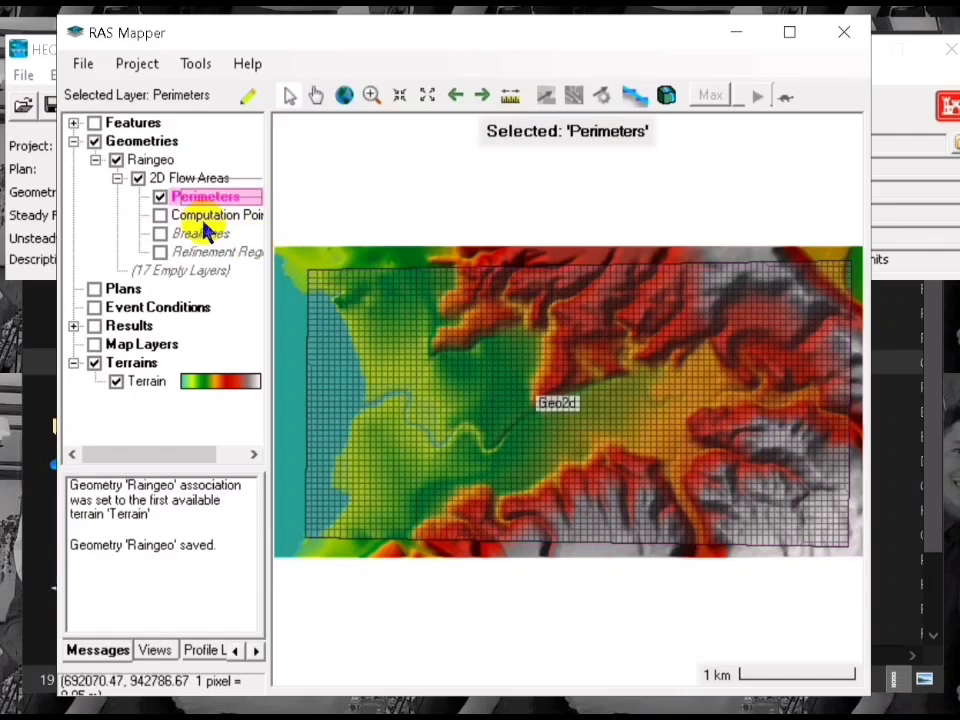
click(117, 162)
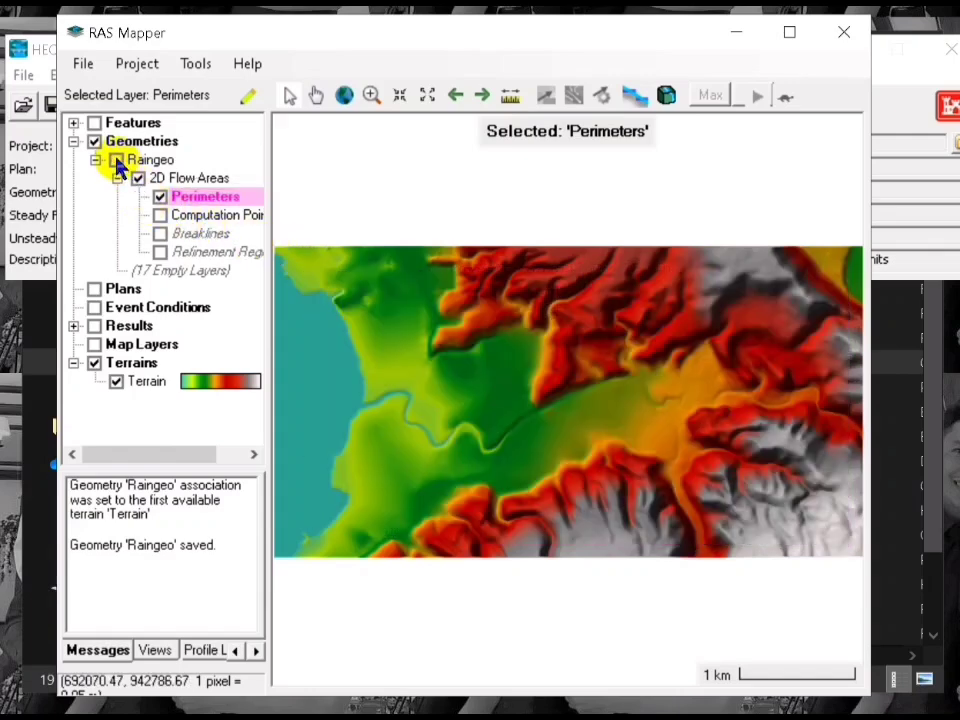
- Overlay the plan 01 Depth (Max) result on the terrain
click(75, 326)
click(94, 326)
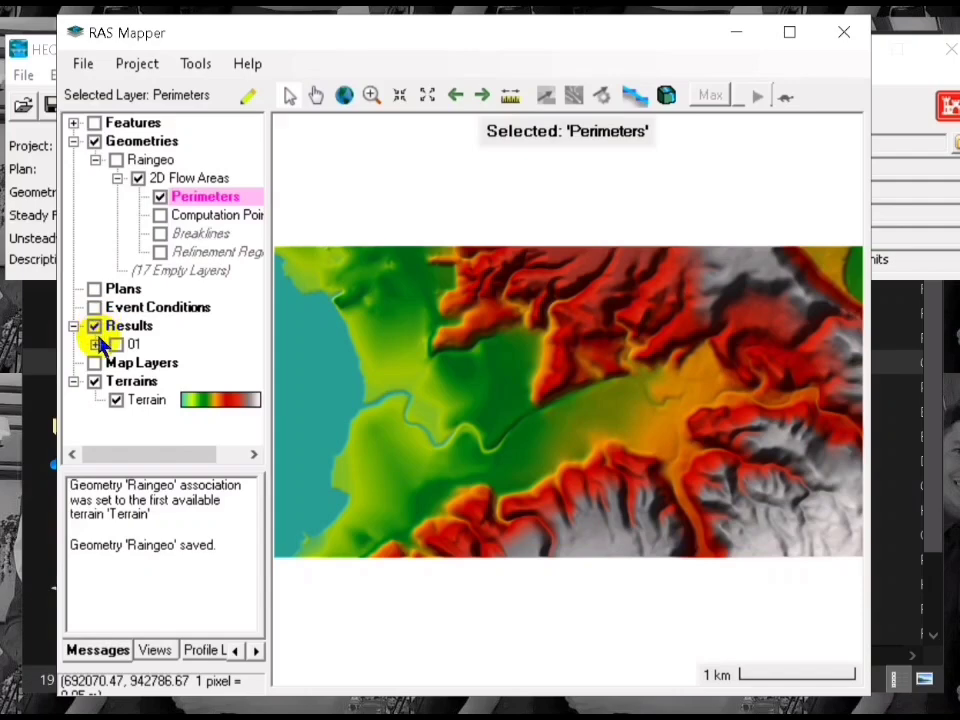
click(95, 344)
click(116, 307)
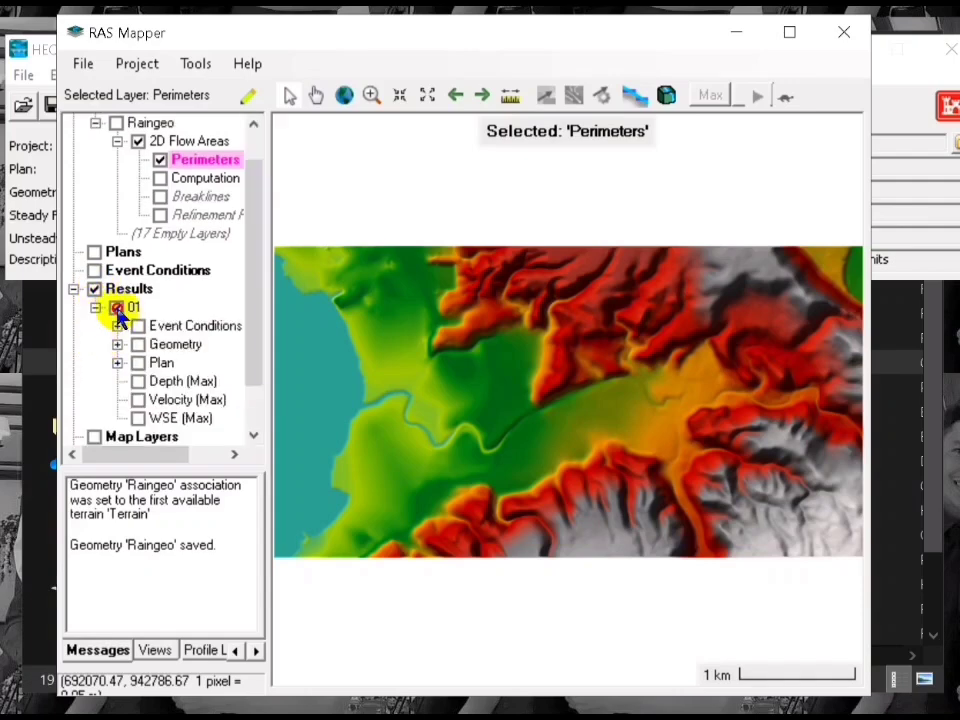
click(139, 382)
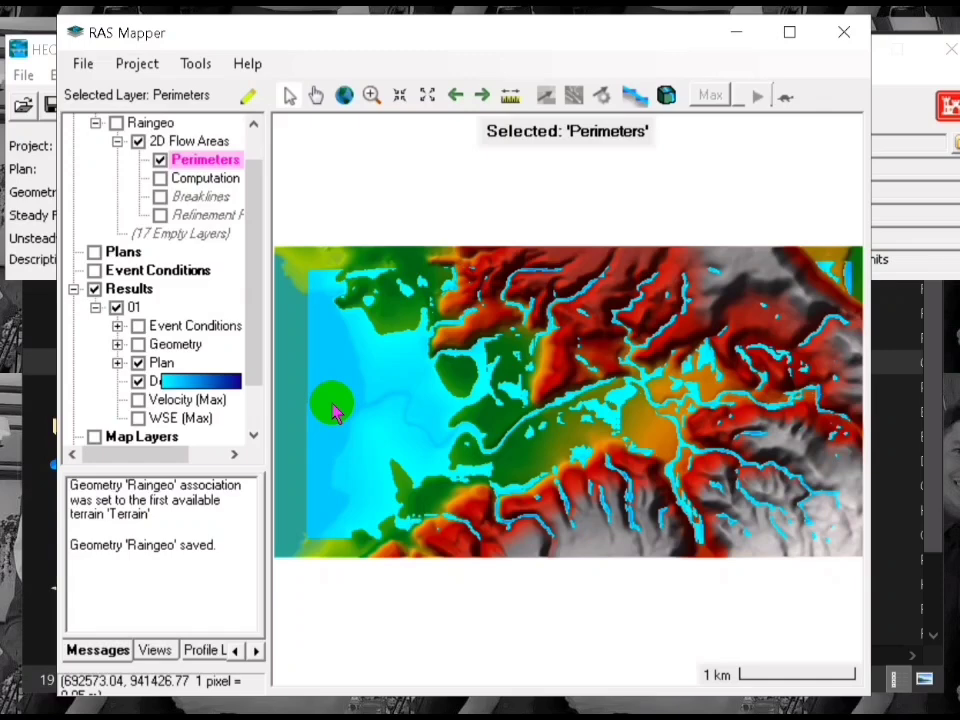
- Draw a north-south profile line about 148 m long across the river mouth and name it Data
click(201, 649)
click(246, 496)
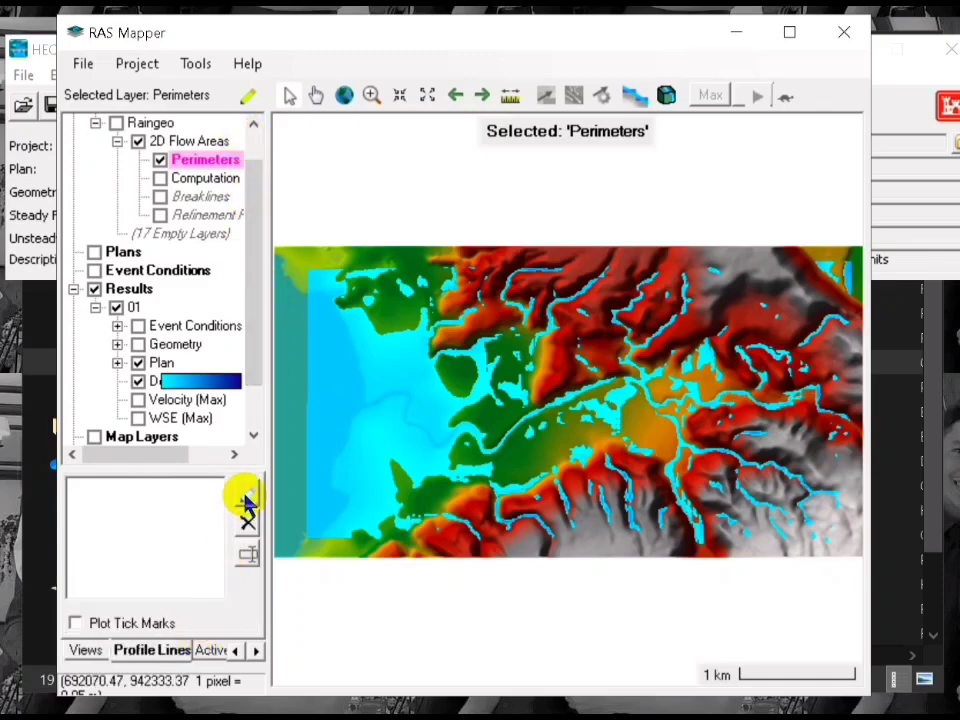
click(374, 404)
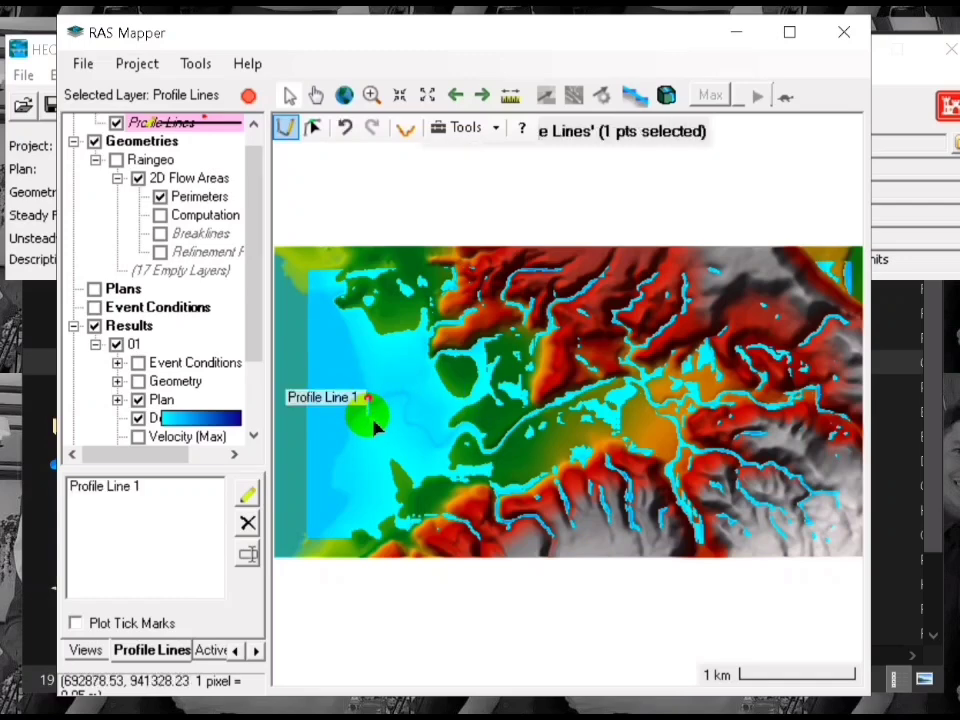
double_click(376, 427)
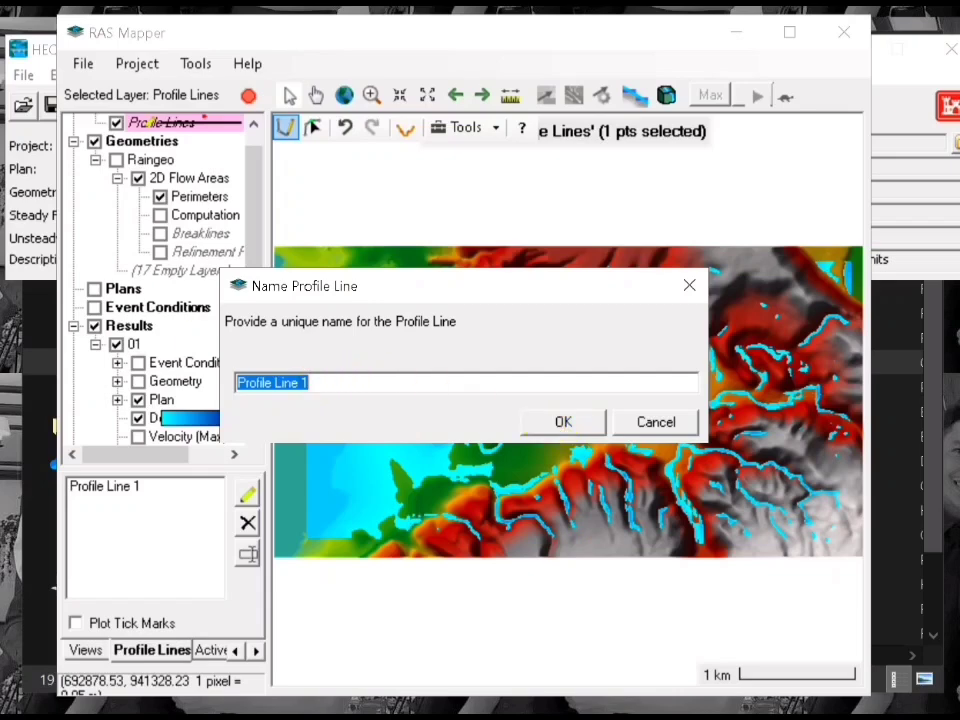
text(D)
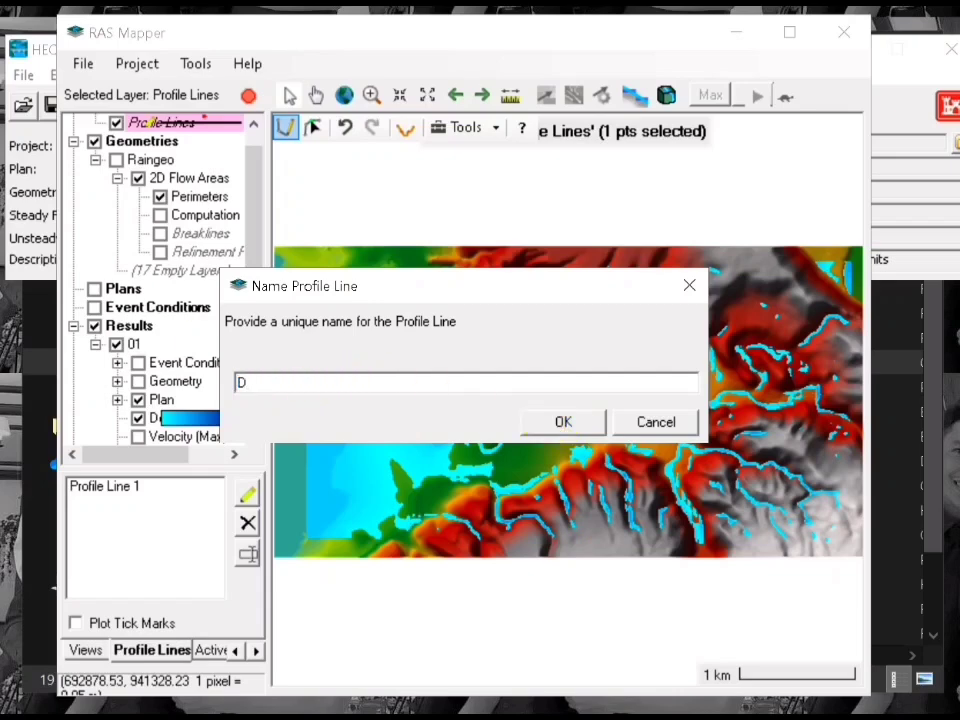
text(ata)
click(555, 420)
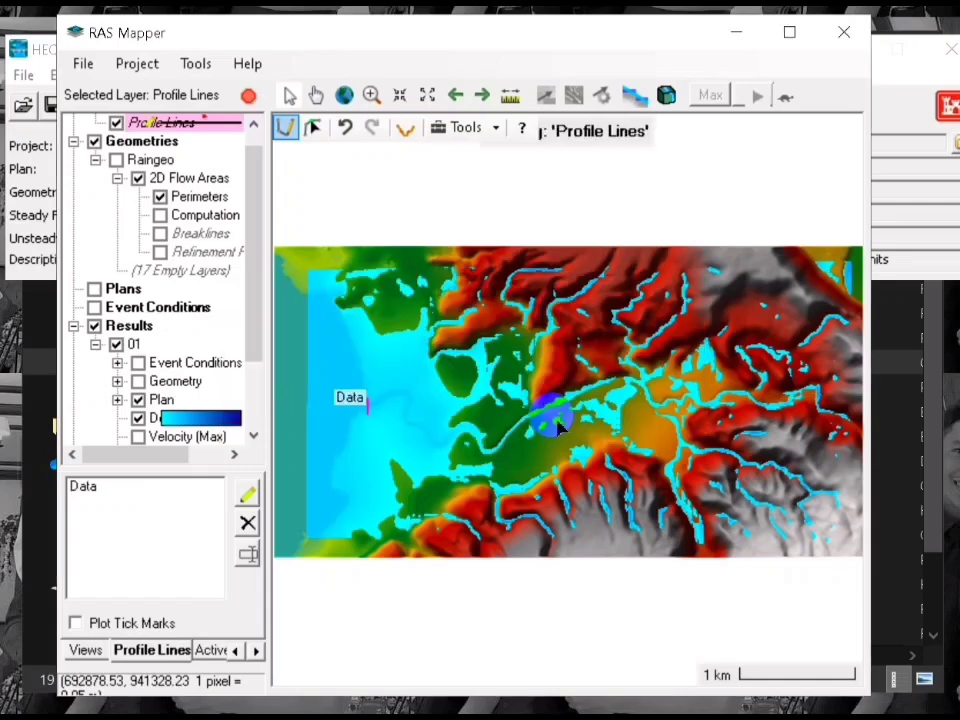
- Plot the flow time series along the Data profile line, review its graph and table, and close the plot
click(133, 496)
right_click(133, 497)
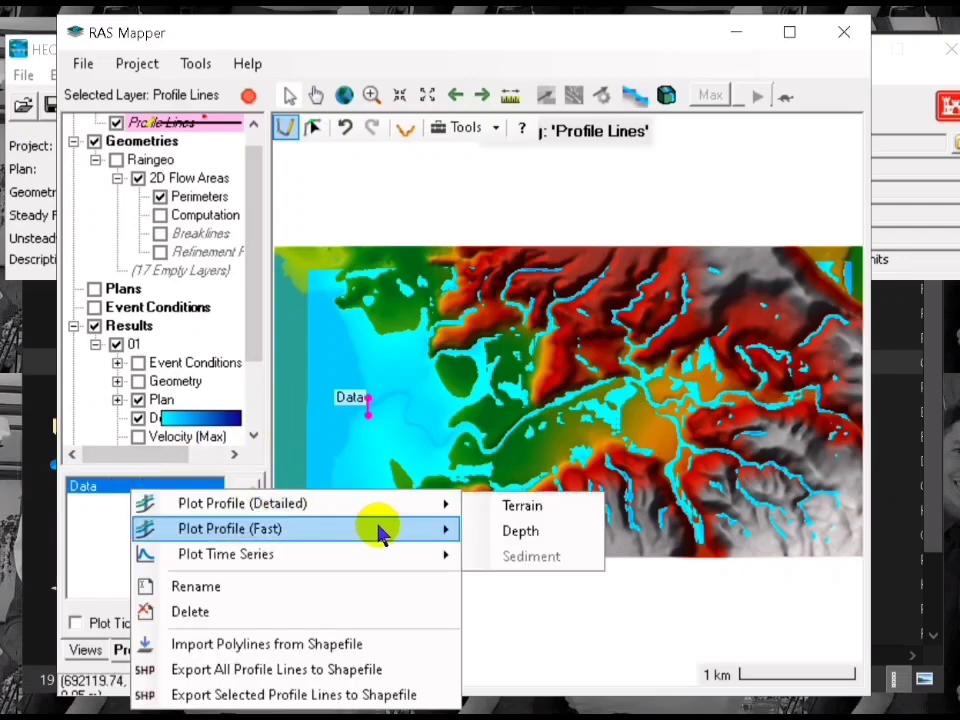
mouse_move(380, 533)
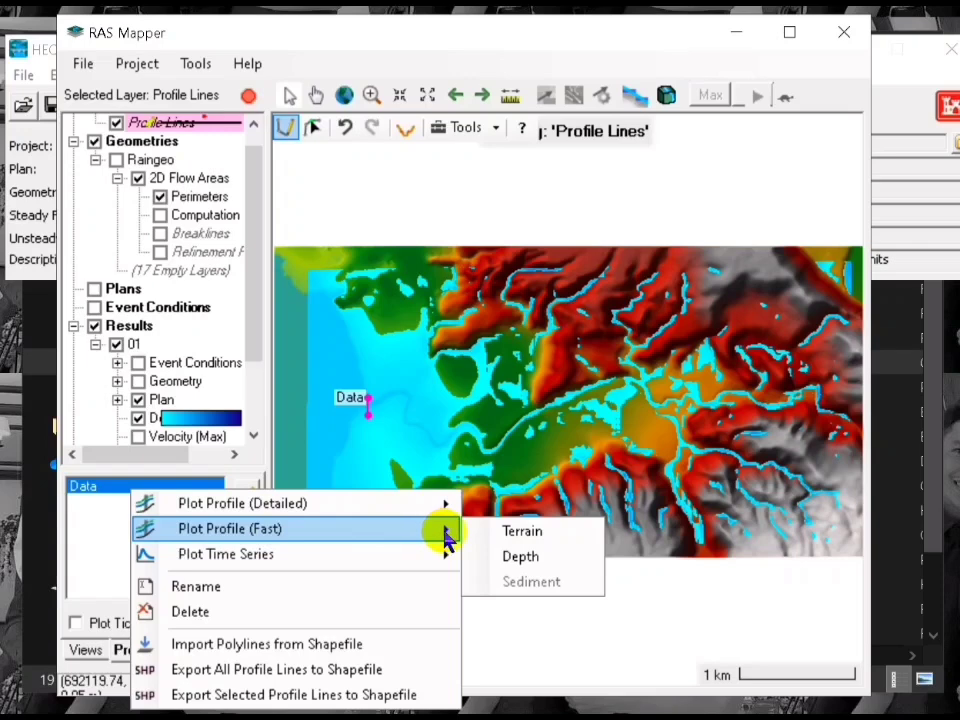
mouse_move(437, 566)
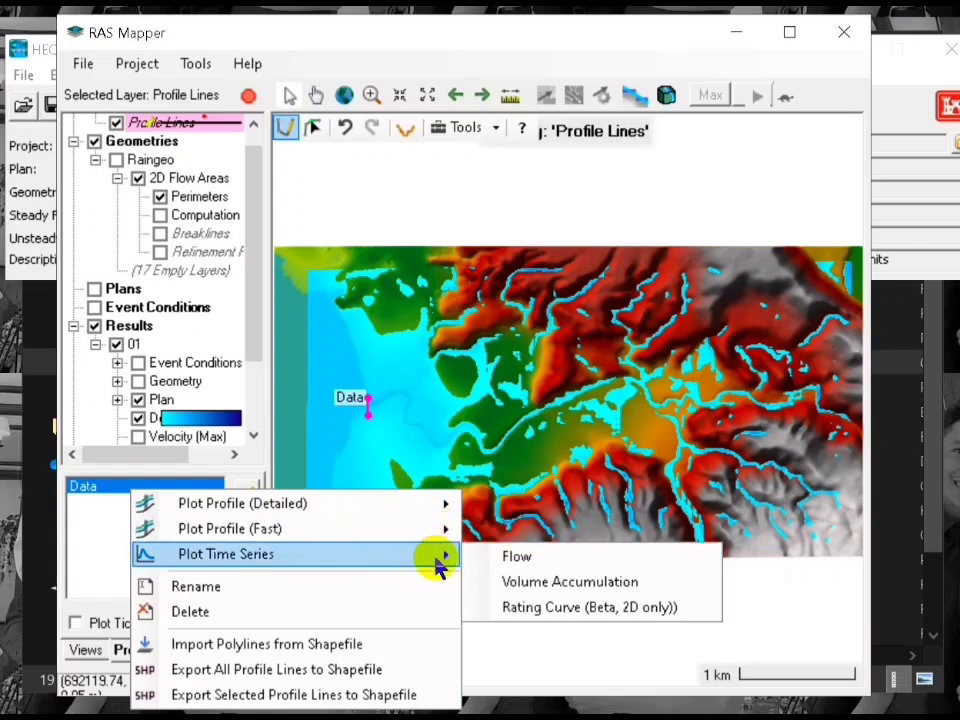
click(533, 570)
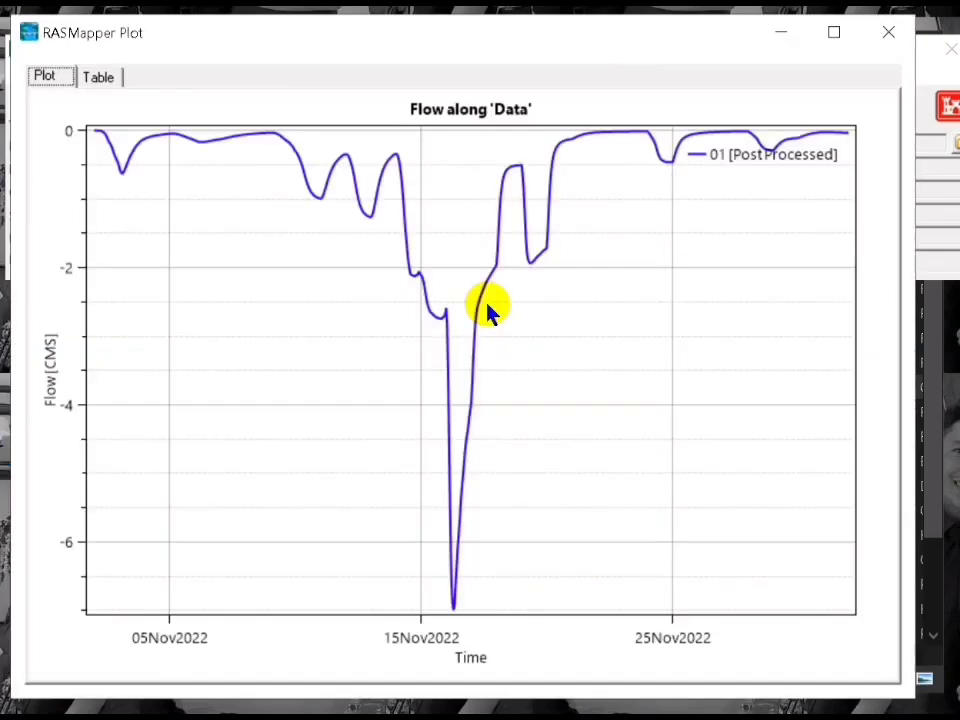
mouse_move(488, 306)
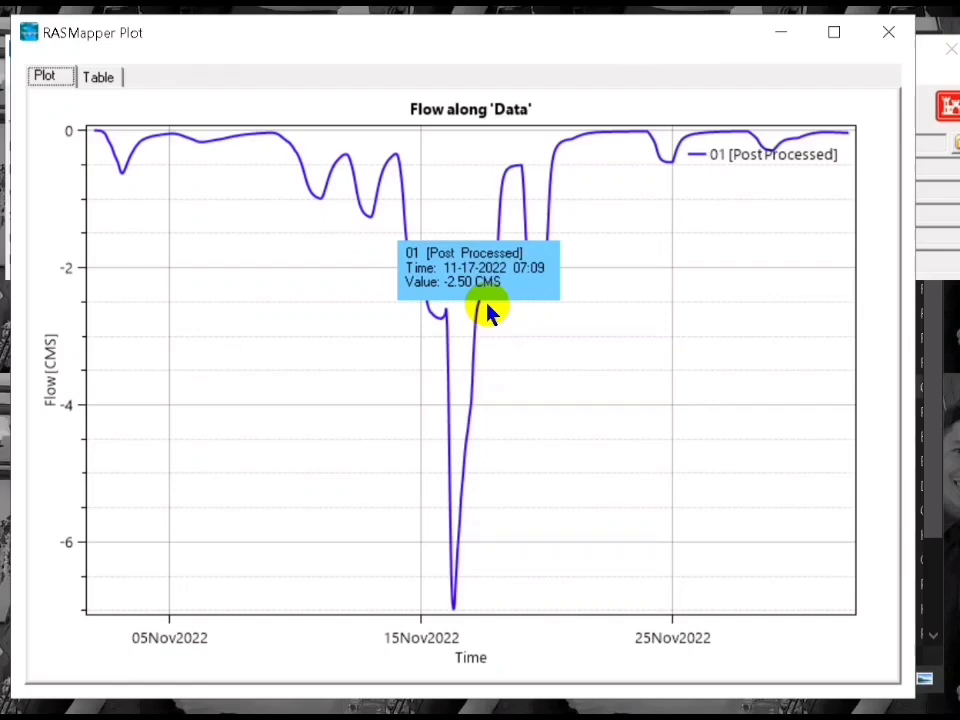
click(104, 82)
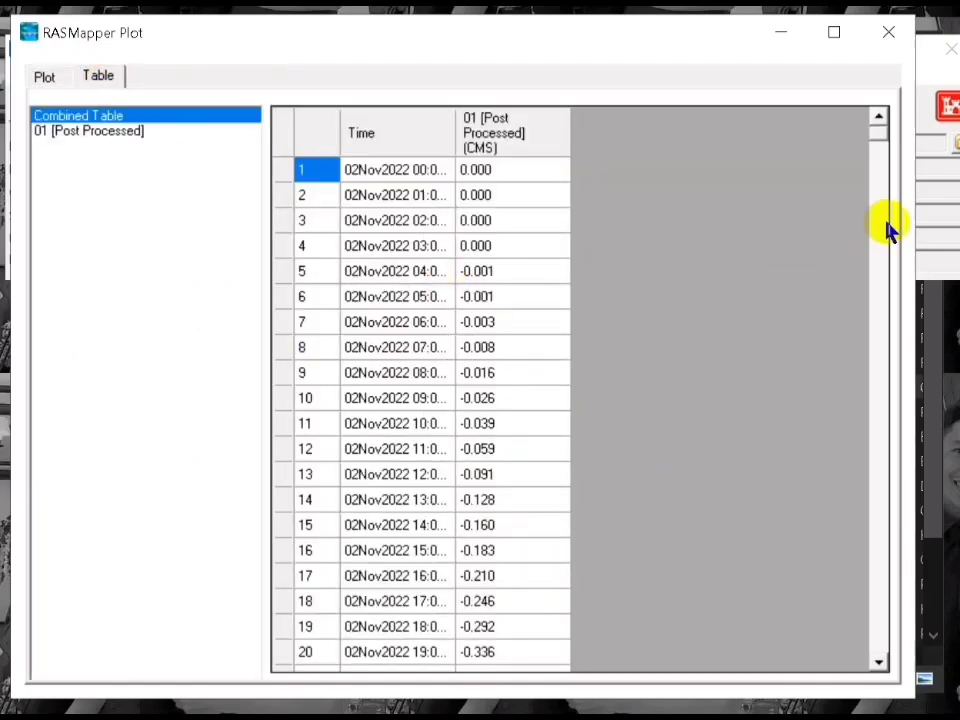
drag(878, 135, 825, 96)
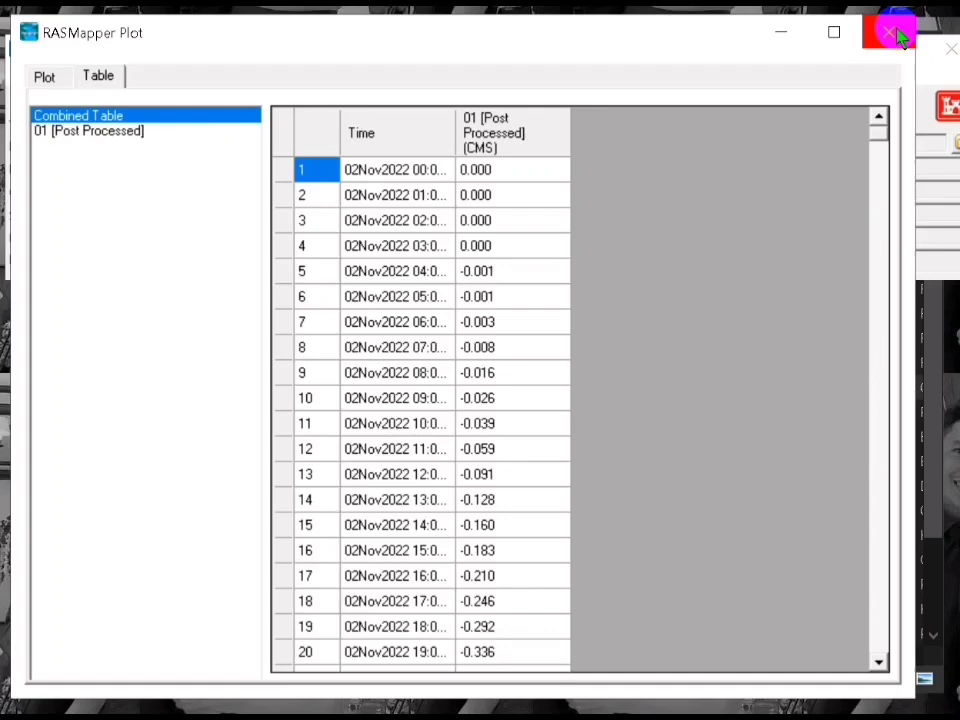
click(892, 33)
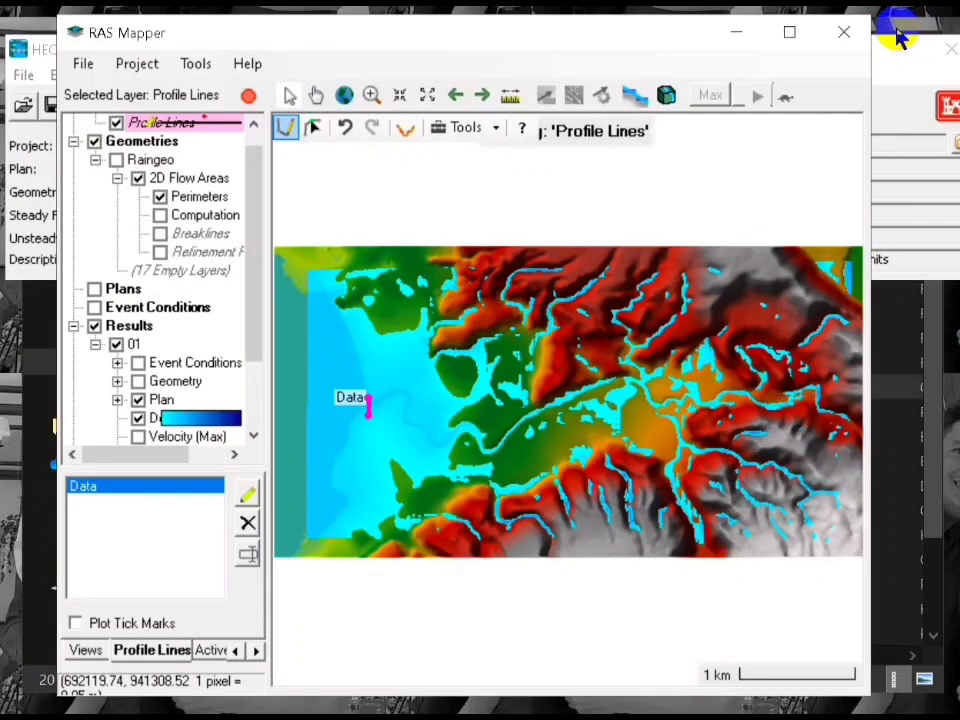
- Plot the fast depth profile on the Data line, review its graph and table, and close the plot
right_click(177, 492)
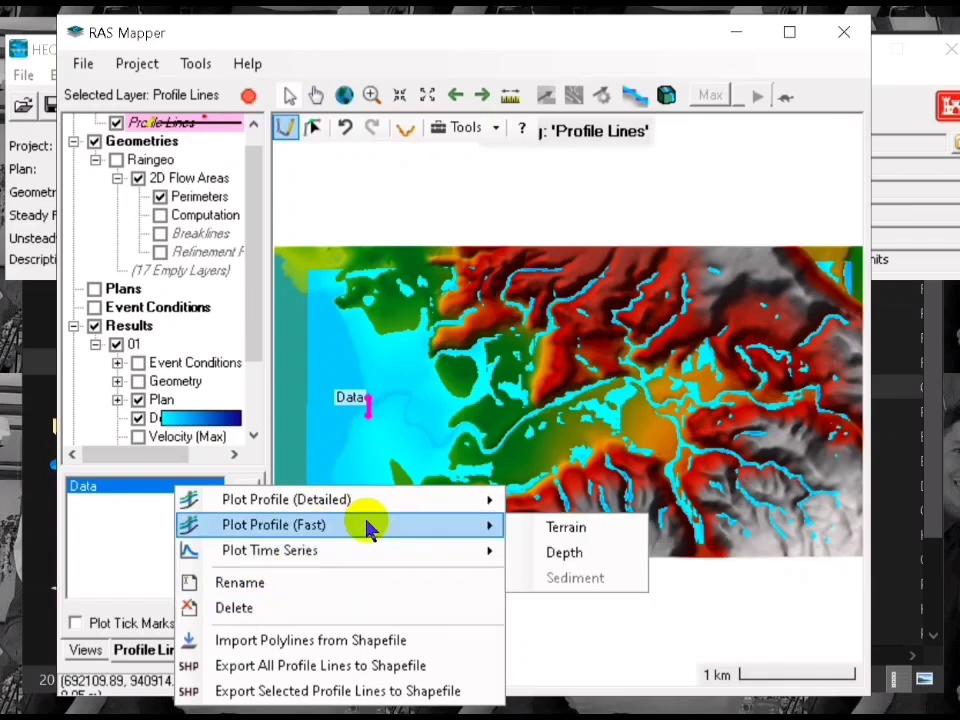
mouse_move(497, 560)
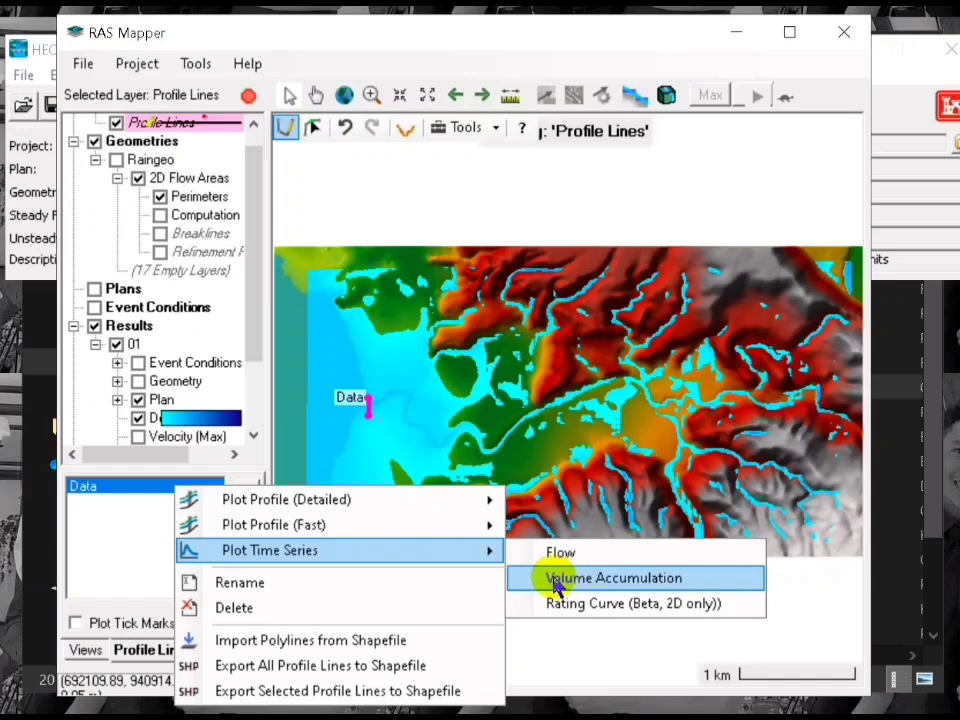
mouse_move(456, 524)
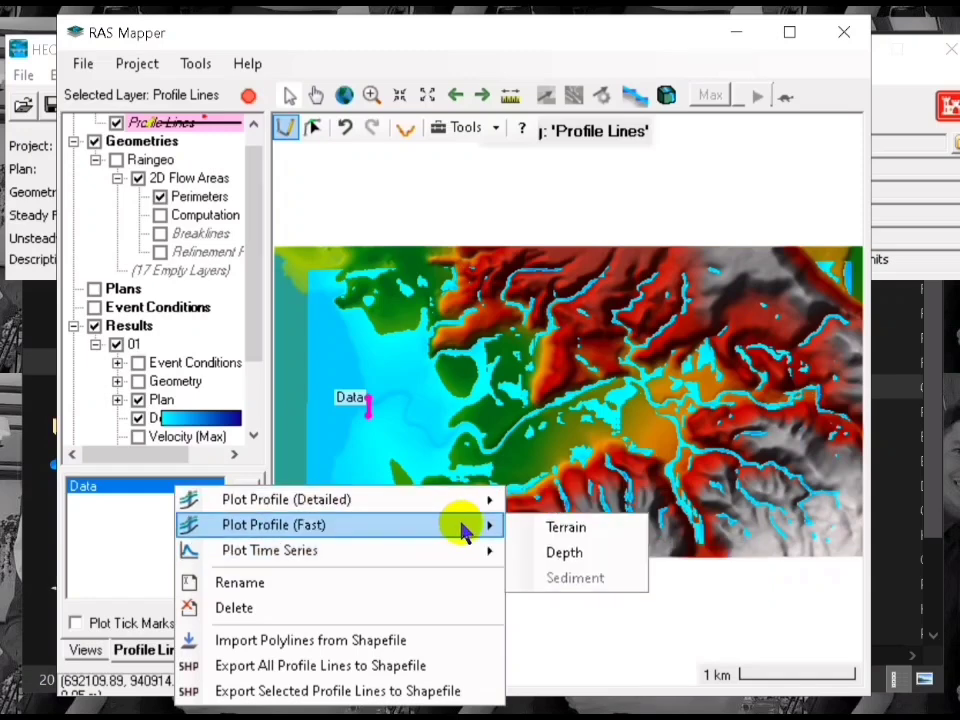
click(578, 556)
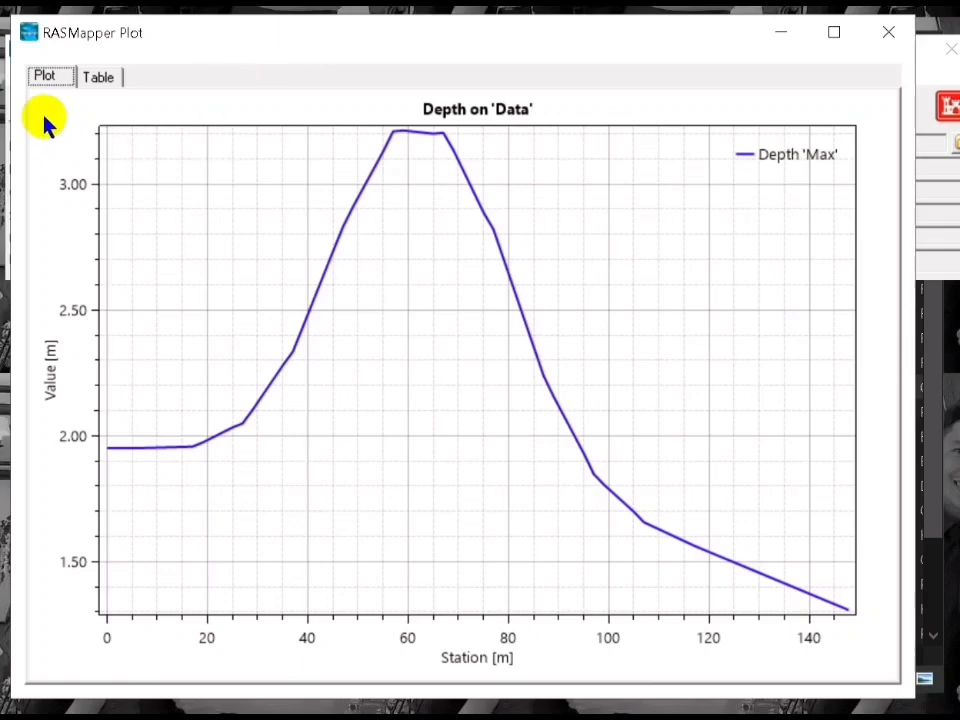
click(97, 77)
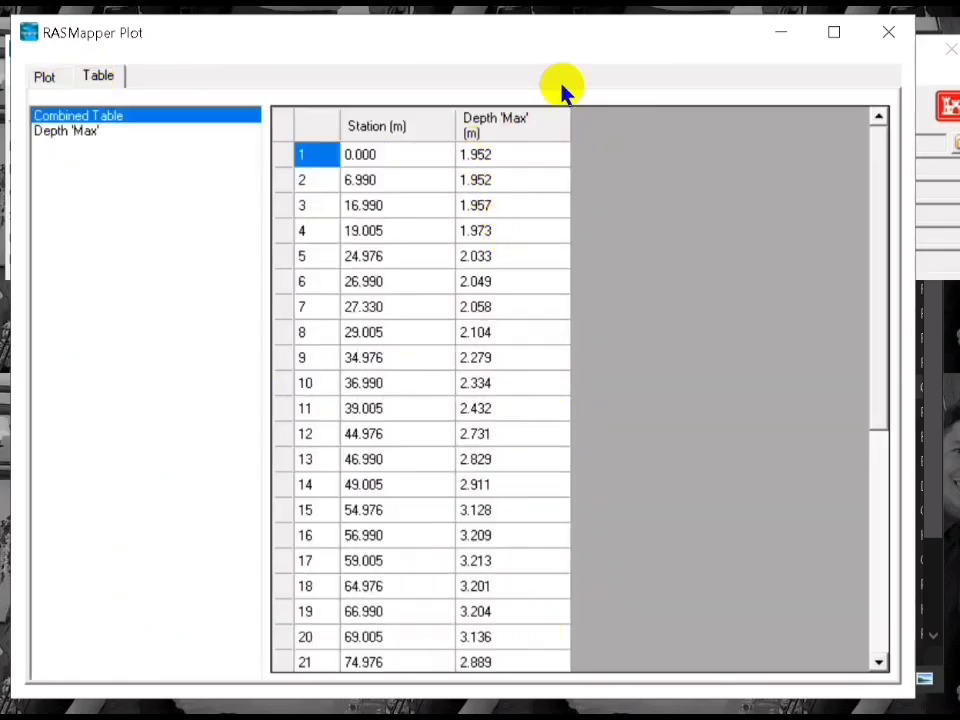
click(885, 33)
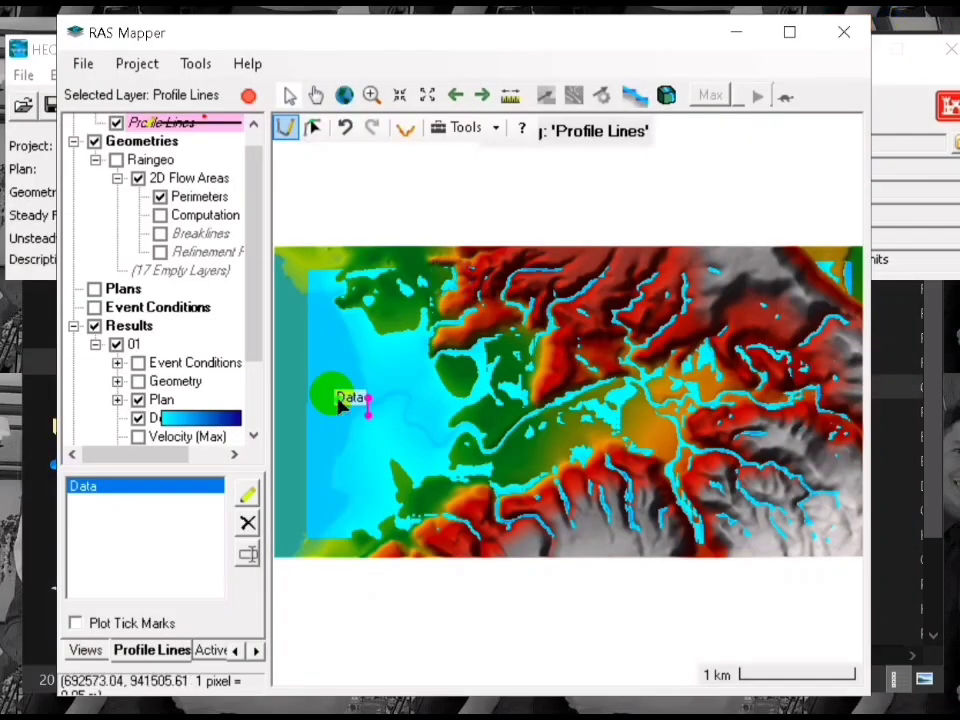
right_click(170, 494)
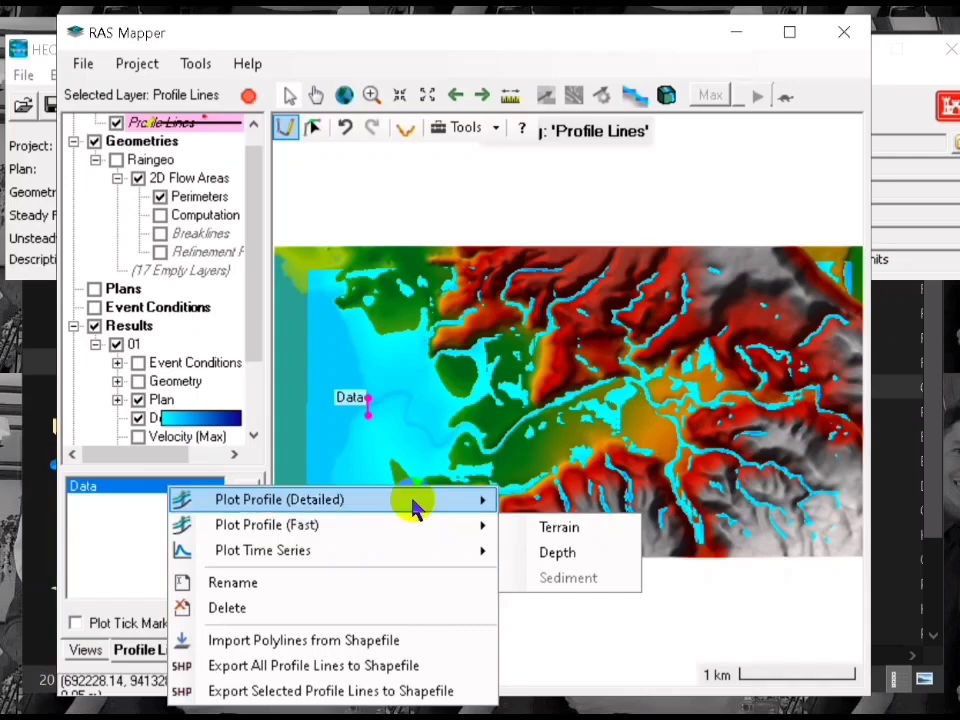
mouse_move(424, 503)
mouse_move(483, 532)
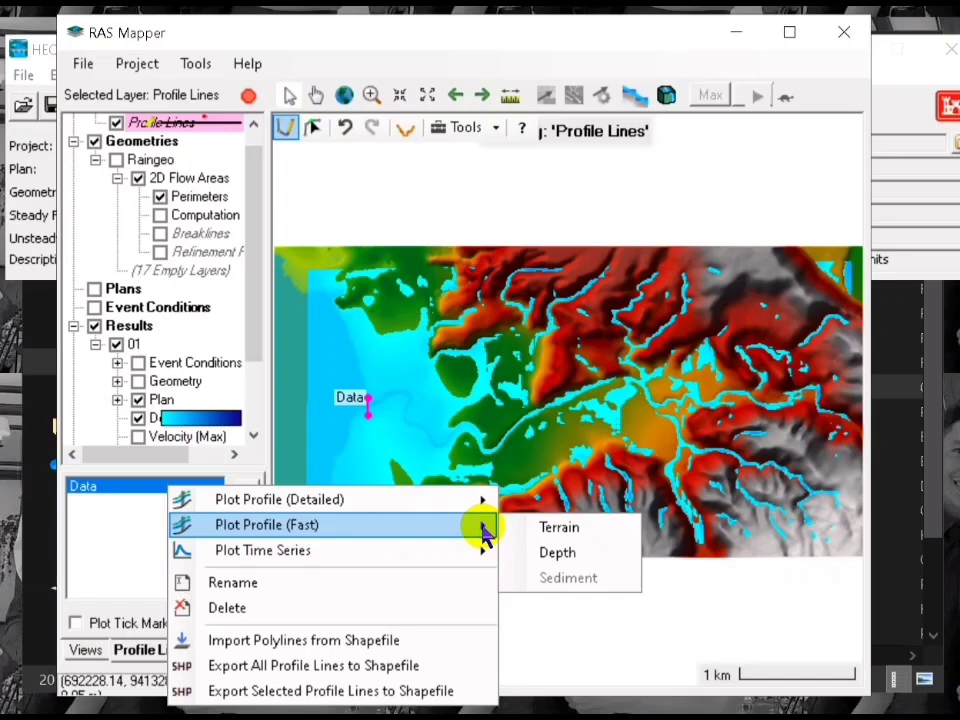
click(533, 203)
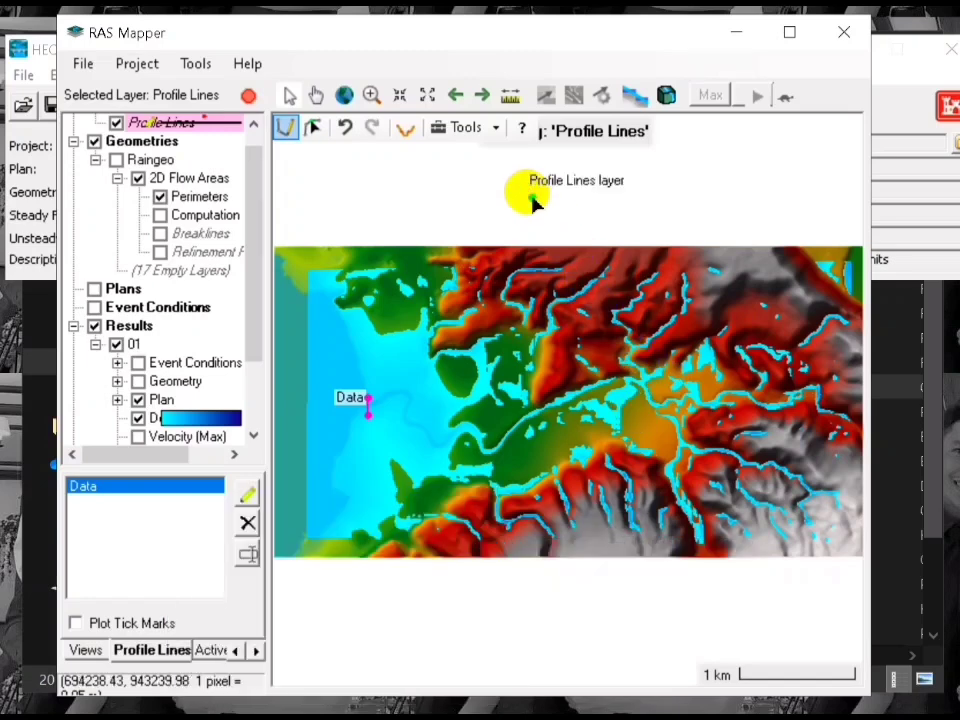
- Stop editing the Profile Lines layer with its edits saved, and save the RAS Mapper file
click(248, 96)
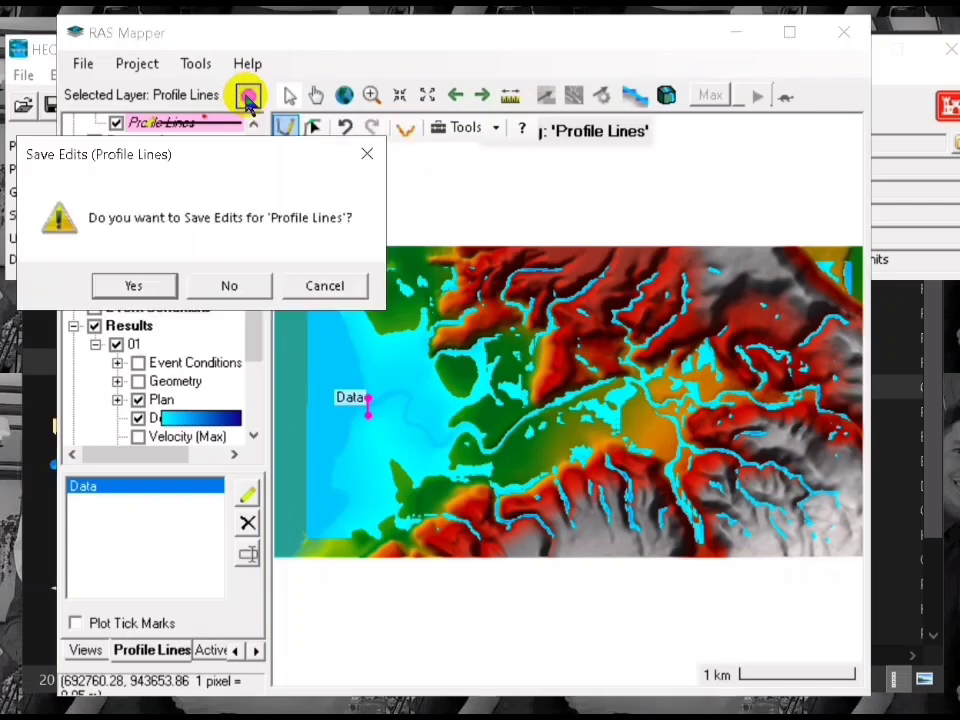
click(133, 285)
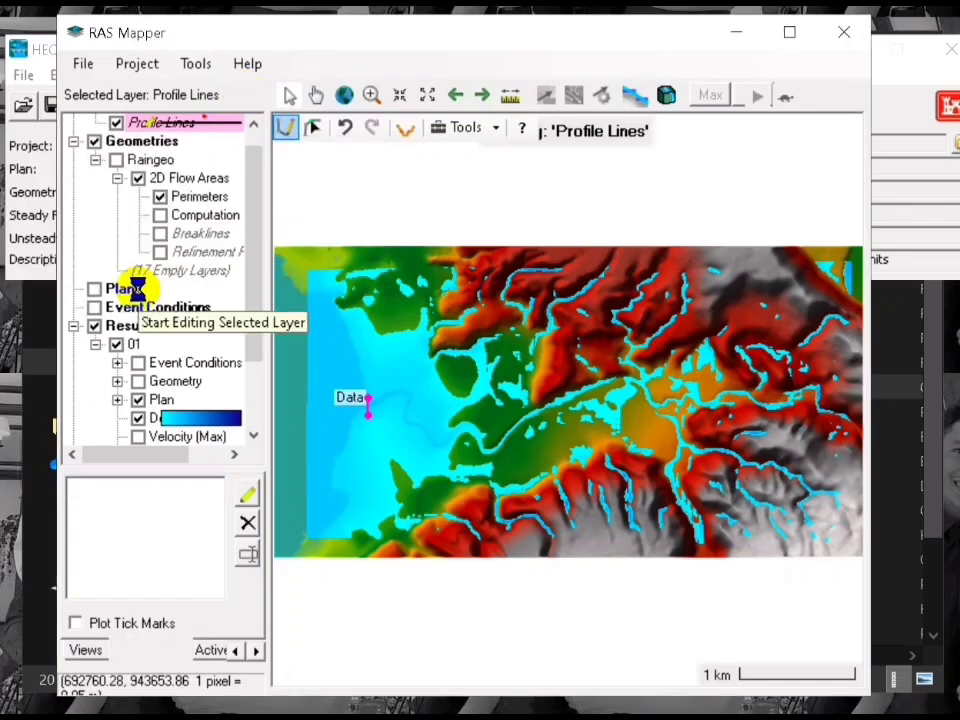
click(82, 64)
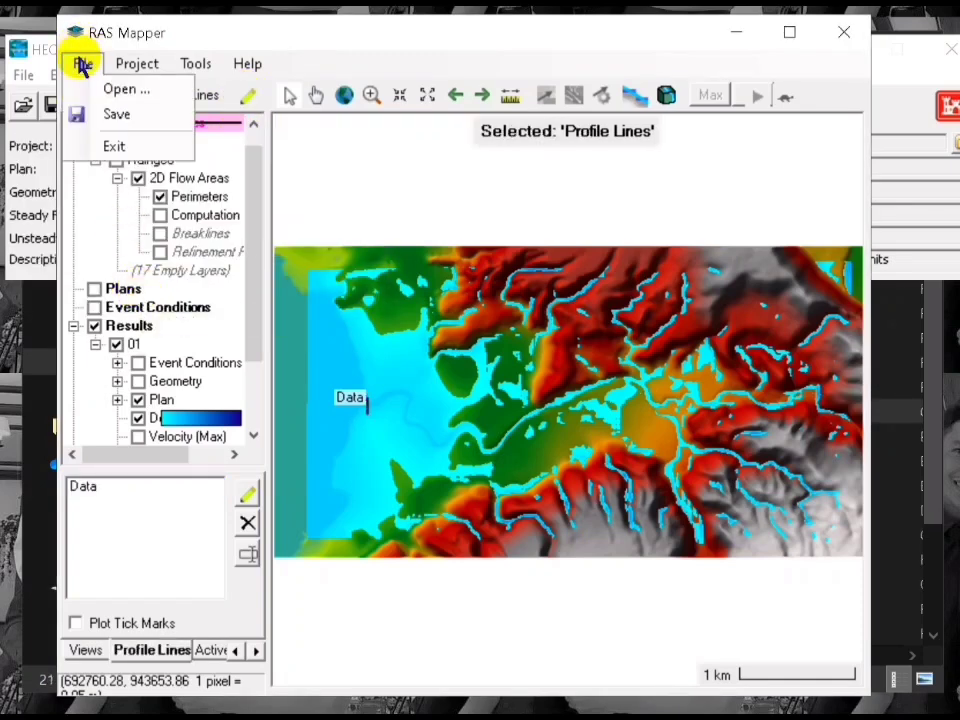
click(104, 114)
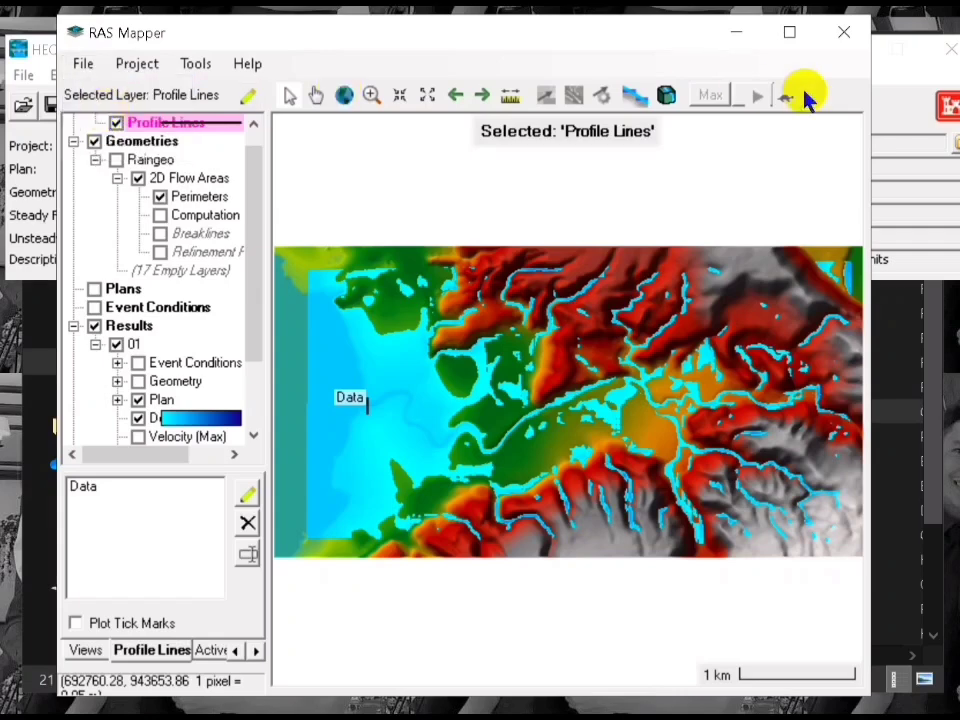
- Close RAS Mapper and save the Rain project in the main HEC-RAS window
click(854, 37)
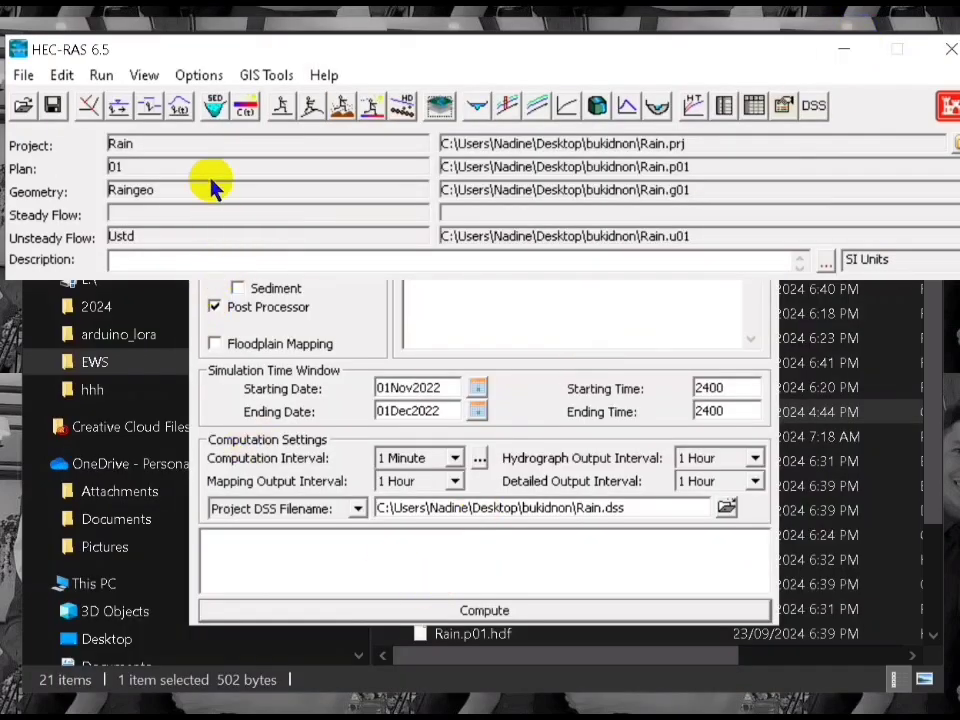
click(57, 104)
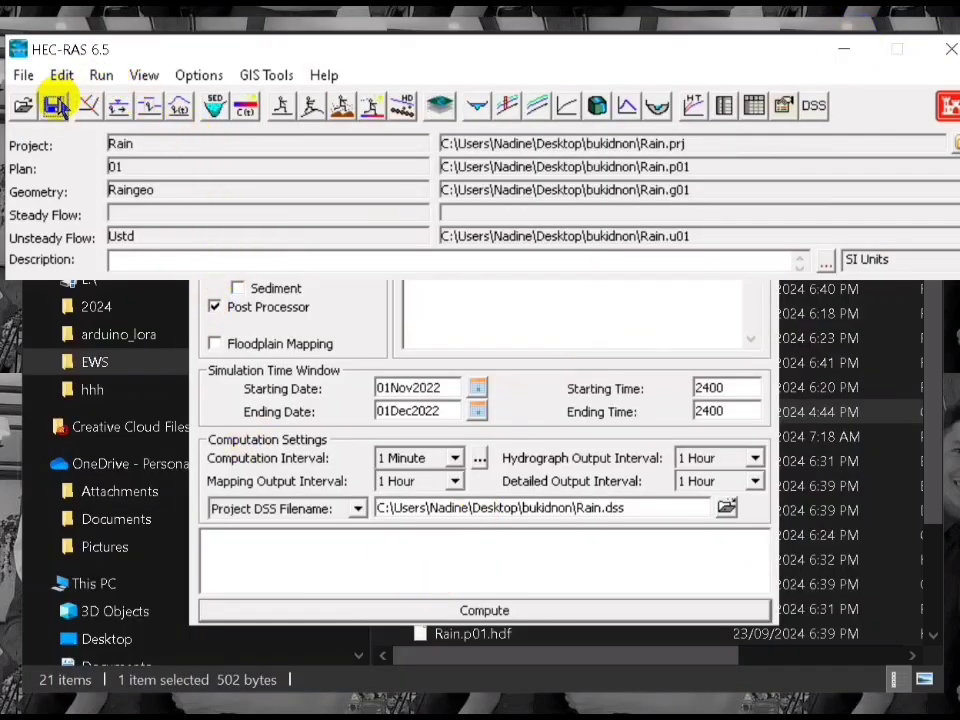